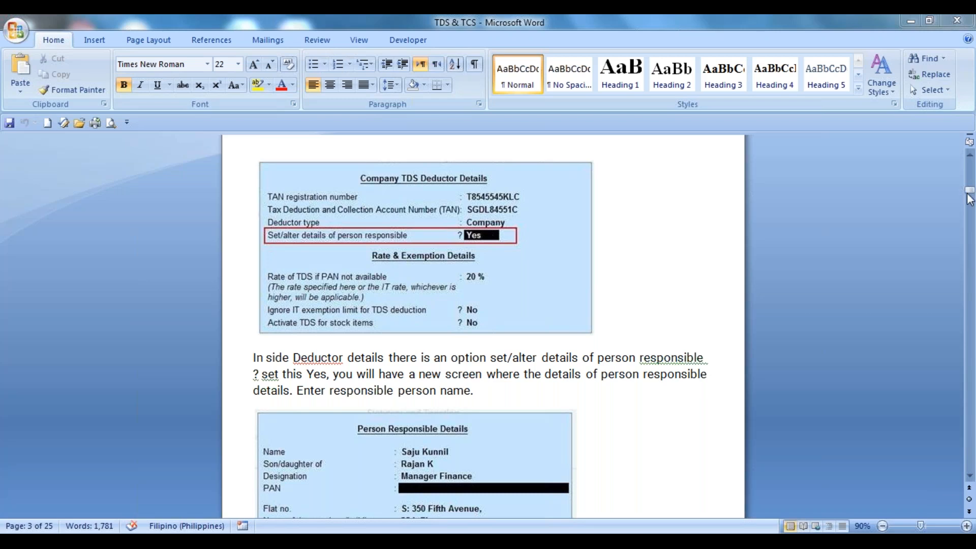
Read the TDS instructions on deductor details, nature of payment creation, the expense ledger and the party ledger's statutory settings.
{"action": "left_click_drag", "start_coordinate": [970, 196], "coordinate": [974, 219]}
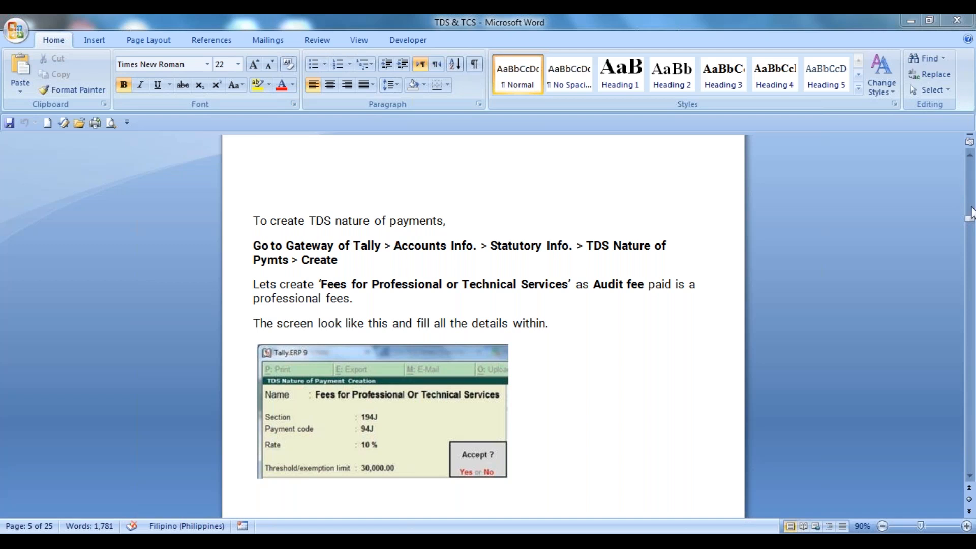
{"action": "left_click_drag", "start_coordinate": [969, 221], "coordinate": [969, 196]}
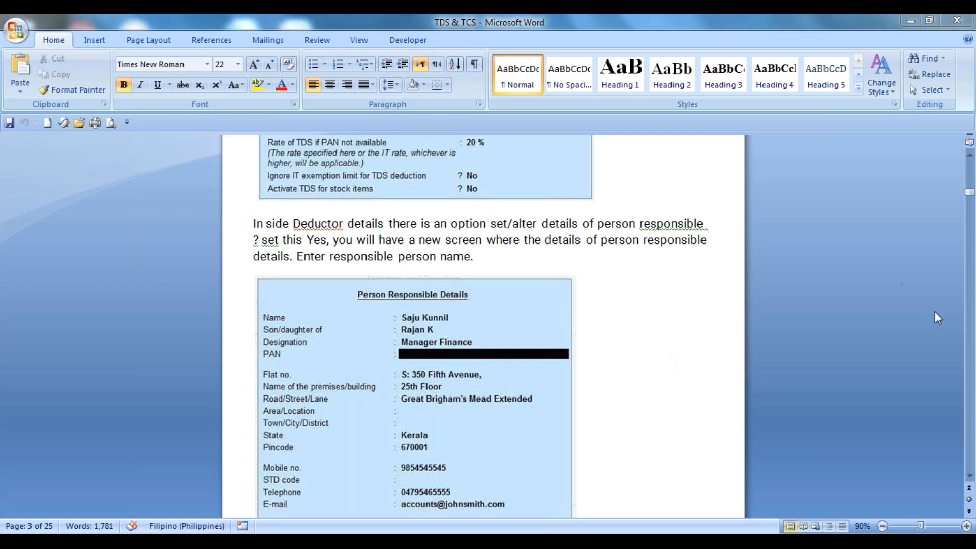
{"action": "left_click_drag", "start_coordinate": [968, 195], "coordinate": [971, 222]}
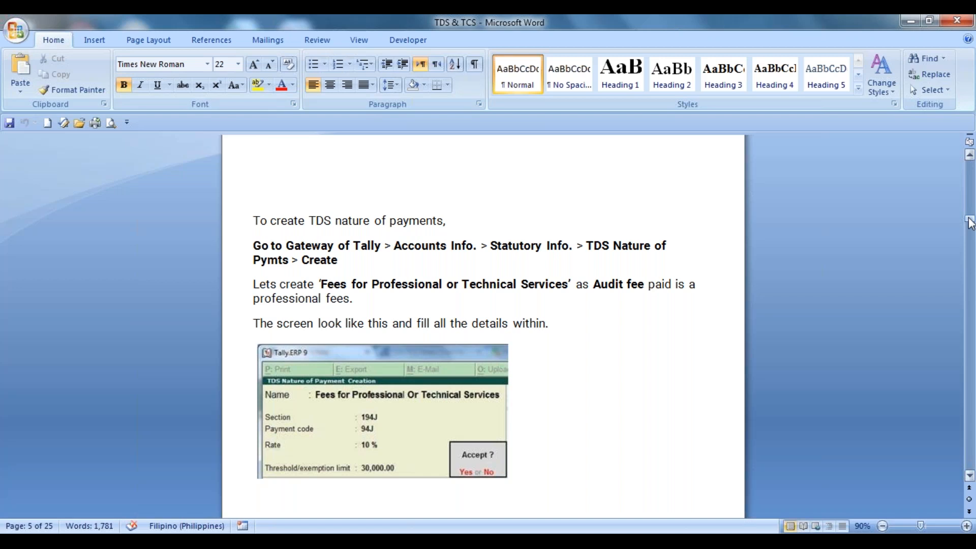
{"action": "left_click_drag", "start_coordinate": [971, 223], "coordinate": [972, 231]}
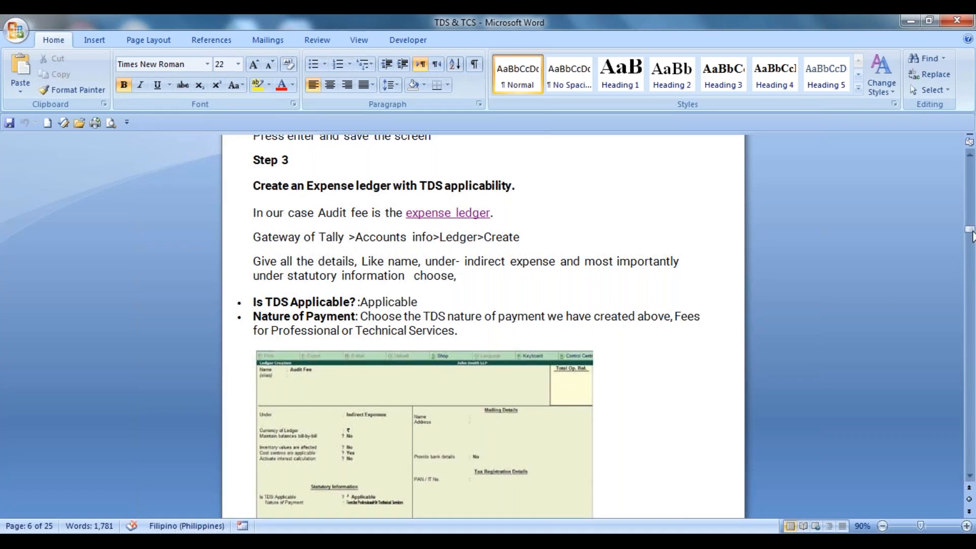
{"action": "left_click_drag", "start_coordinate": [969, 234], "coordinate": [969, 235]}
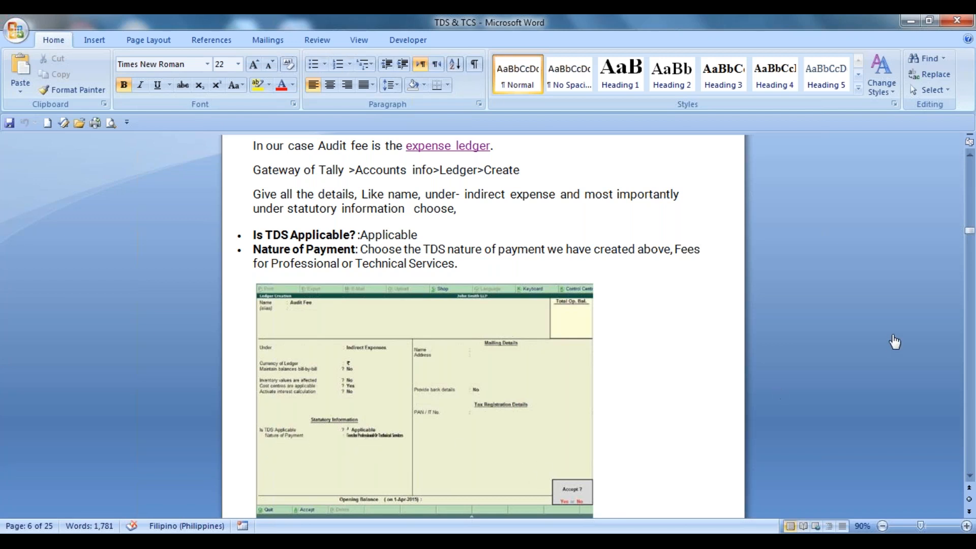
{"action": "left_click_drag", "start_coordinate": [970, 237], "coordinate": [971, 249]}
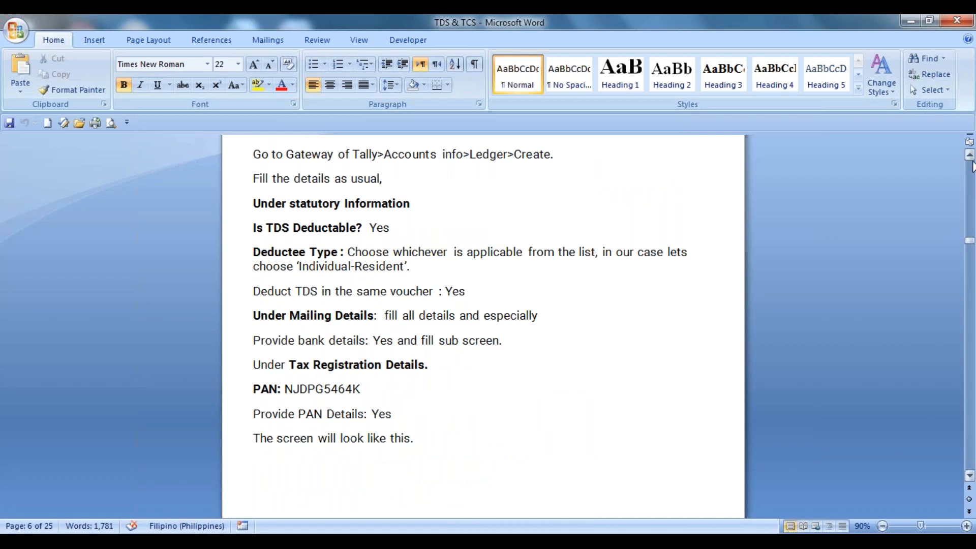
{"action": "left_click", "coordinate": [970, 155]}
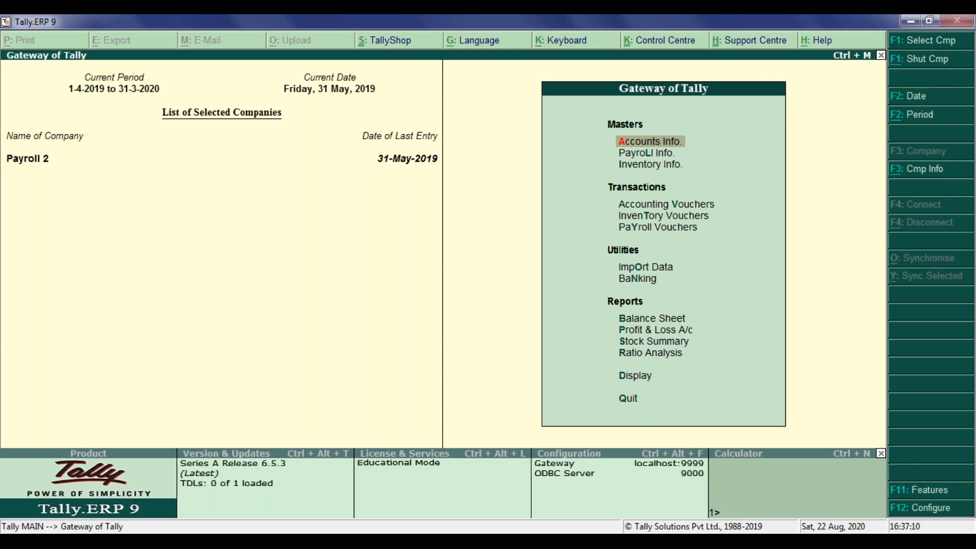
Switch to Tally.ERP 9 and open the Statutory & Taxation features of the Payroll 2 company.
{"action": "left_click", "coordinate": [920, 491]}
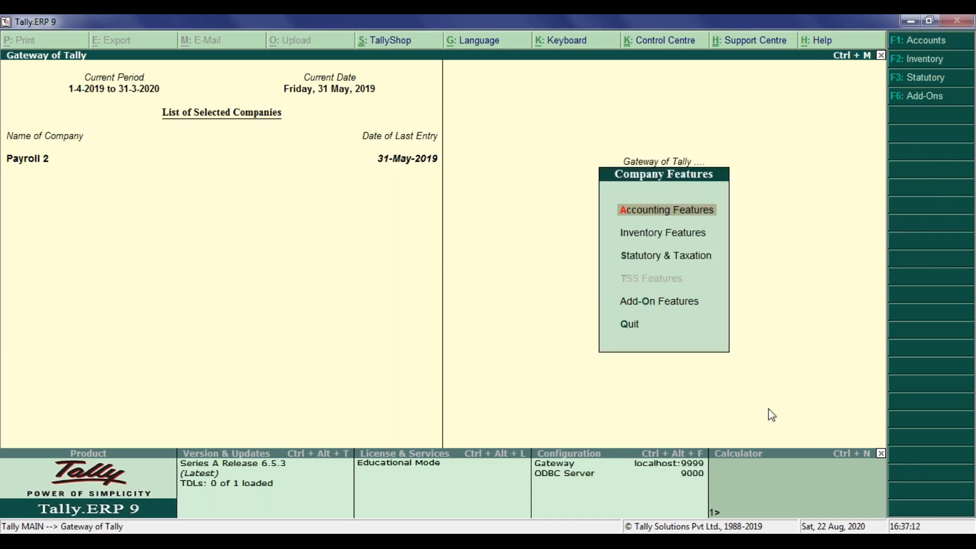
{"action": "key", "text": "Down"}
{"action": "key", "text": "Down"}
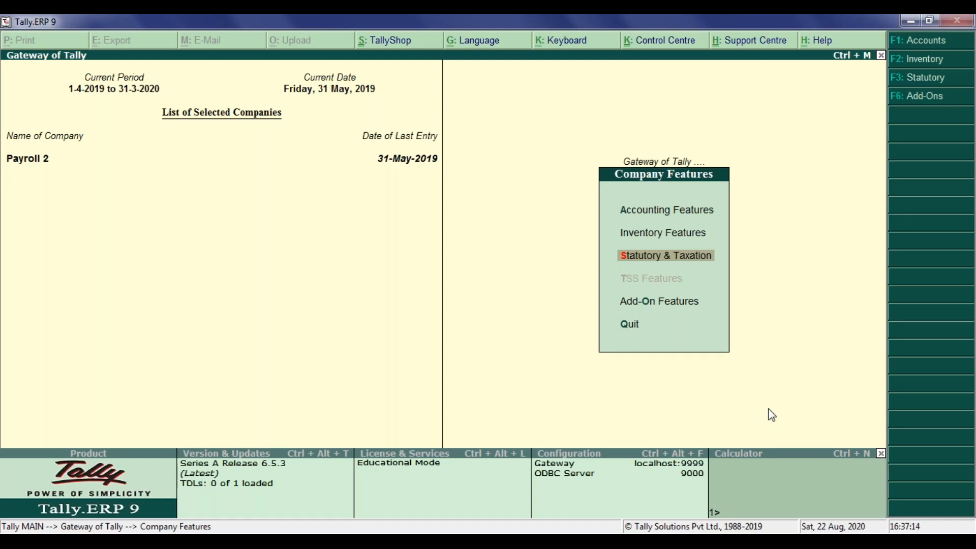
{"action": "key", "text": "Return"}
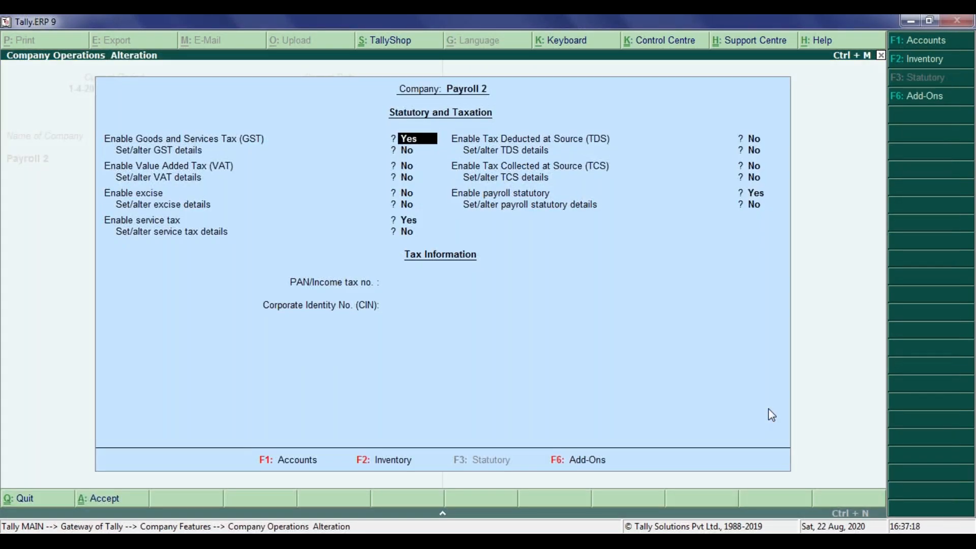
Enable Tax Deducted at Source (TDS) for the company and set the option to alter TDS details to Yes.
{"action": "key", "text": "Return"}
{"action": "key", "text": "Return"}
{"action": "key", "text": "Return"}
{"action": "key", "text": "Return"}
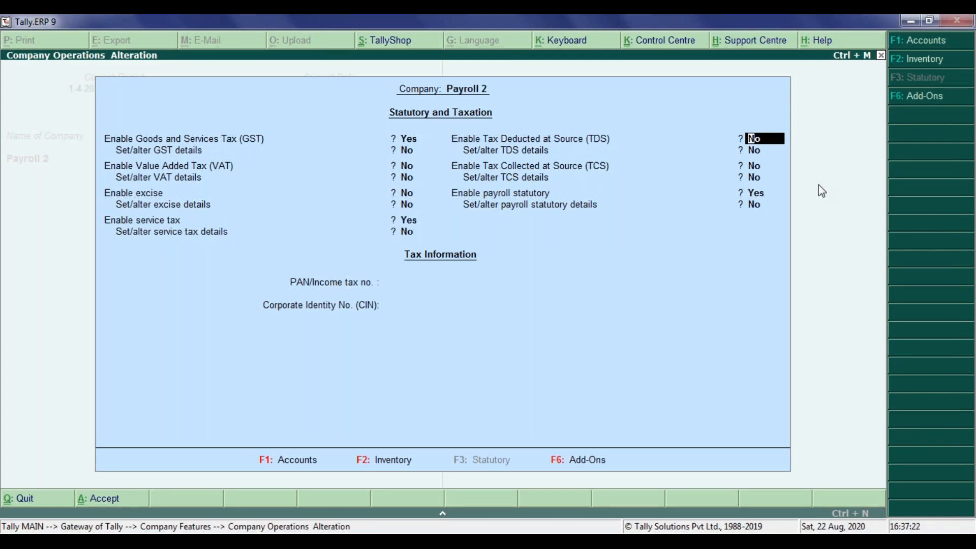
{"action": "type", "text": "yes"}
{"action": "key", "text": "Return"}
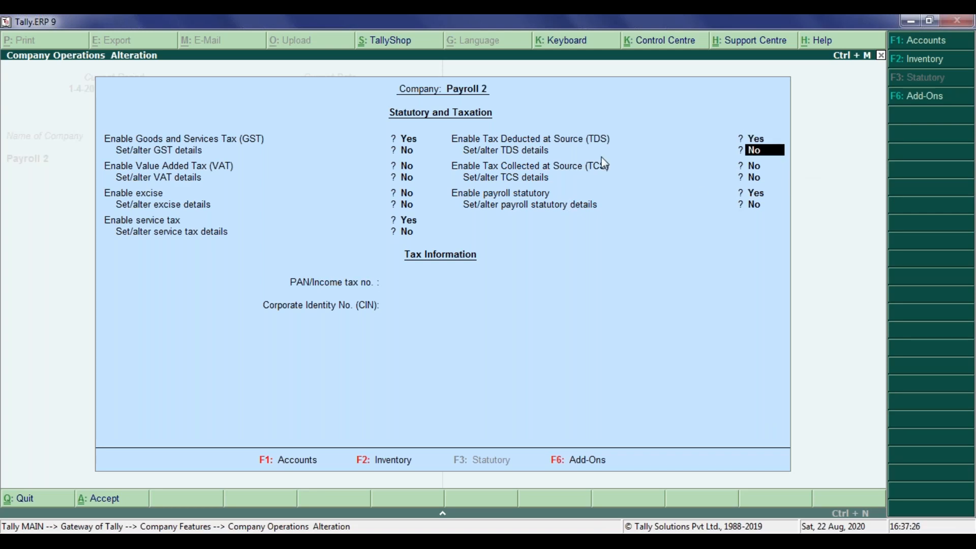
{"action": "type", "text": "yes"}
{"action": "key", "text": "Return"}
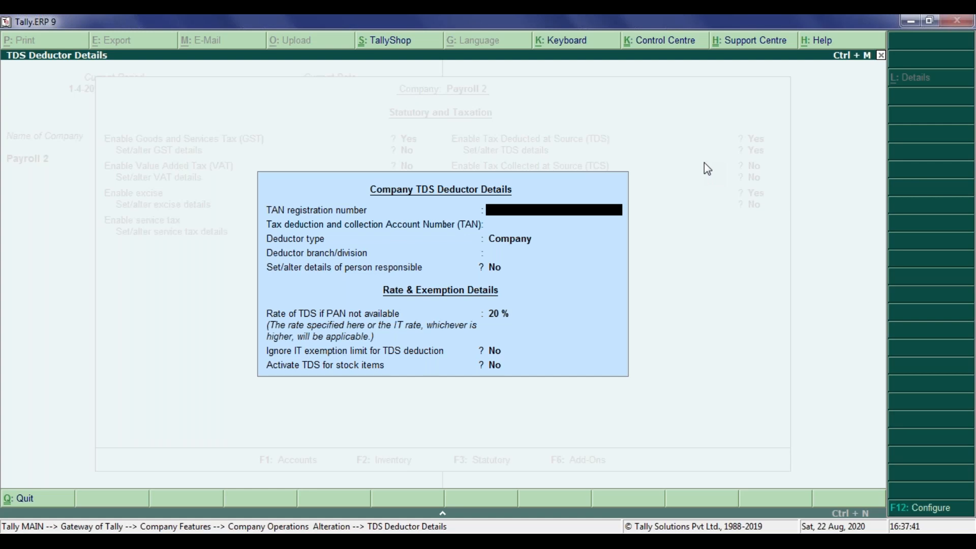
Leave the TAN registration, account number and branch fields blank and keep Company as the deductor type.
{"action": "key", "text": "Return"}
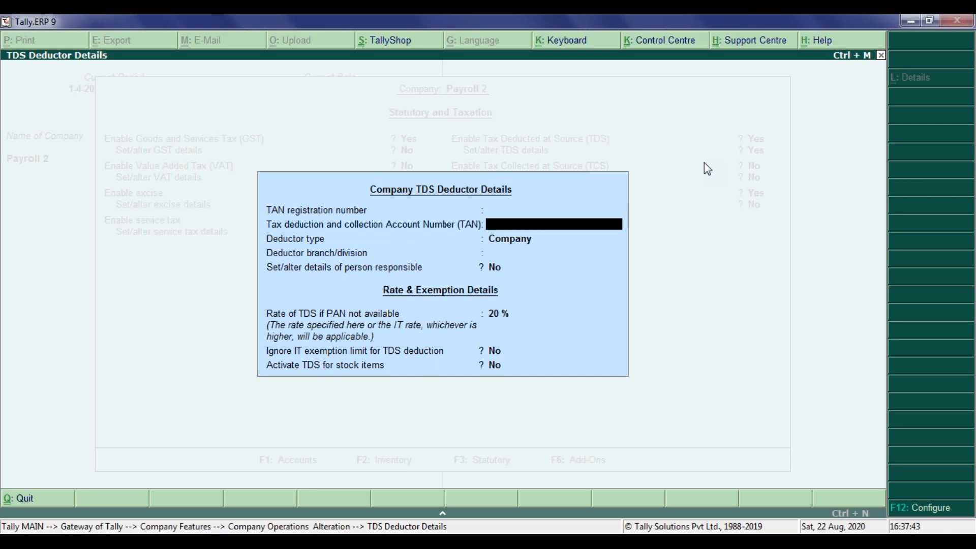
{"action": "key", "text": "Return"}
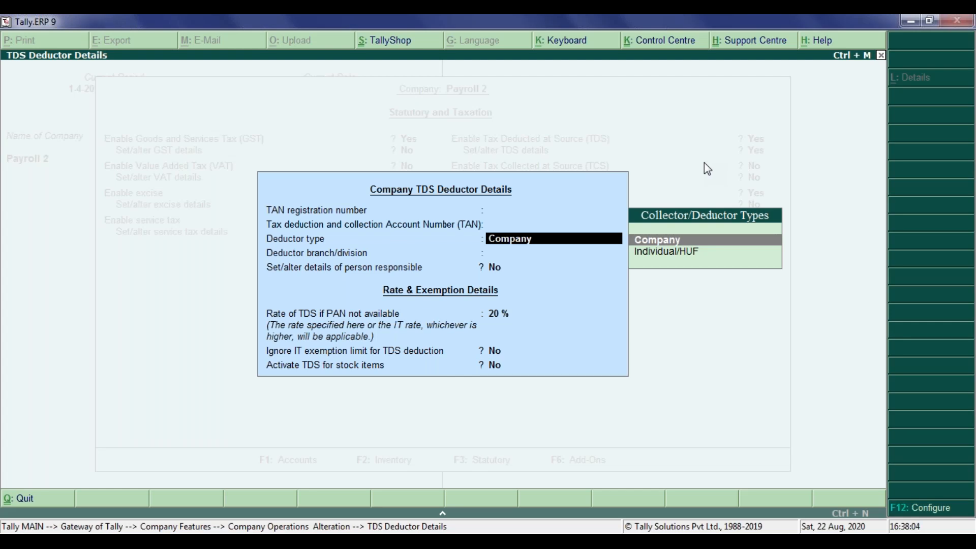
{"action": "key", "text": "Return"}
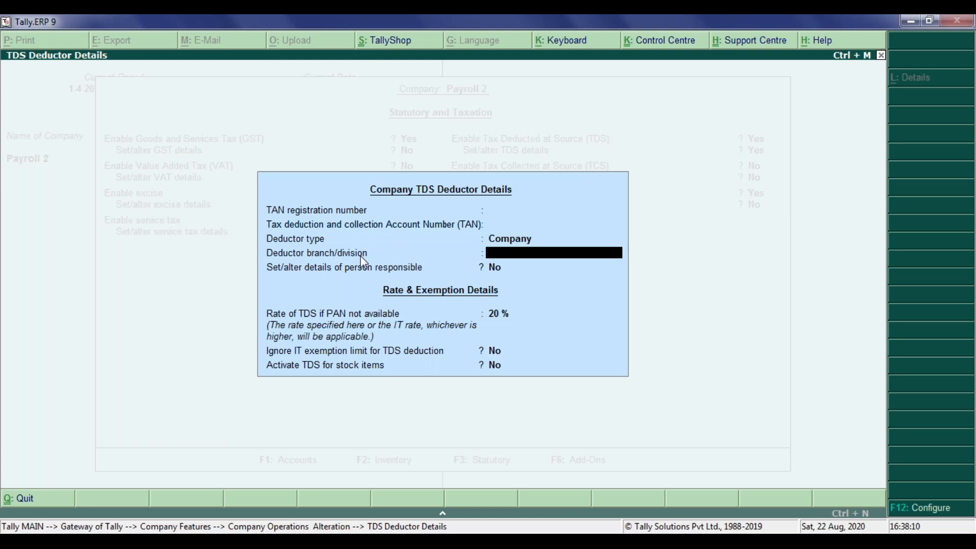
{"action": "key", "text": "Return"}
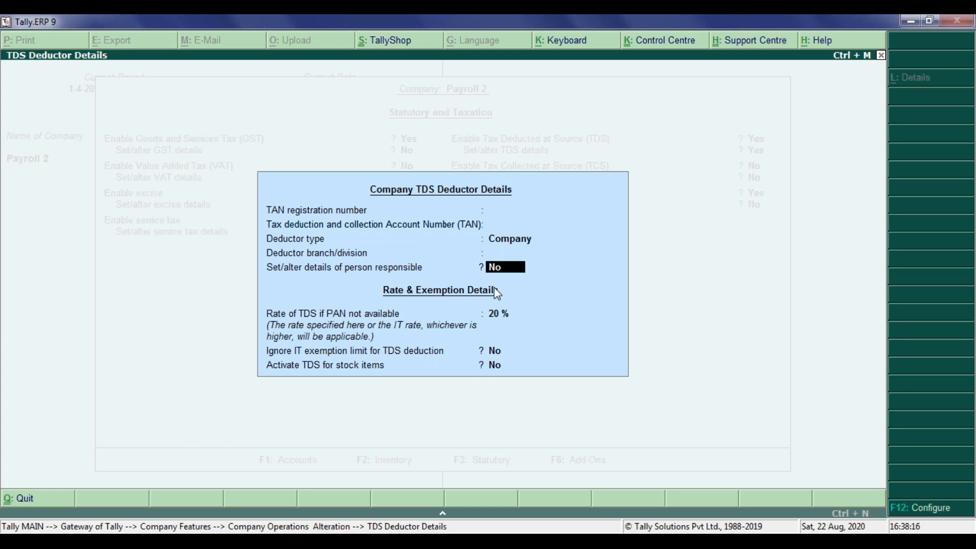
{"action": "key", "text": "y"}
{"action": "key", "text": "Return"}
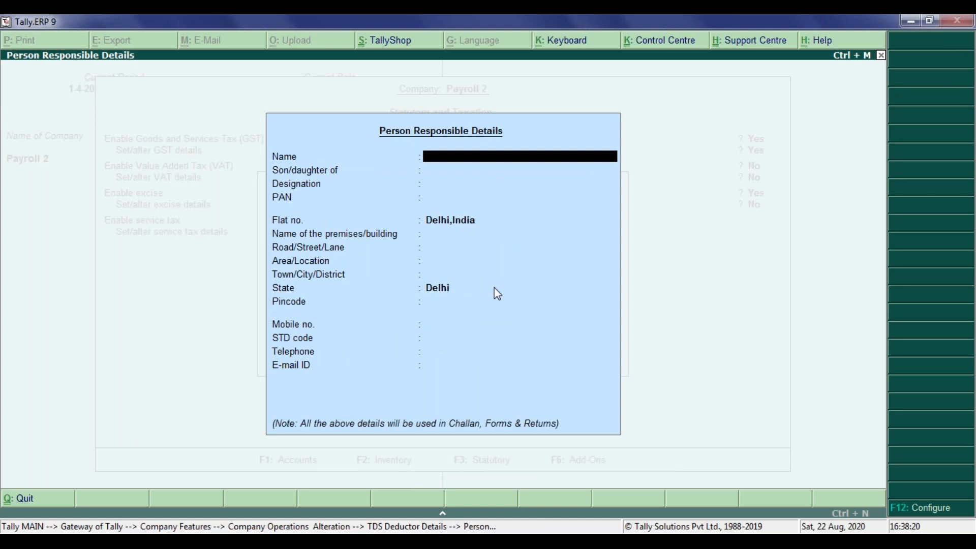
{"action": "key", "text": "Escape"}
{"action": "key", "text": "y"}
{"action": "key", "text": "n"}
Accept the TDS deductor details with a 20% rate for missing PAN and No for the person responsible, exemption and stock item options.
{"action": "key", "text": "Return"}
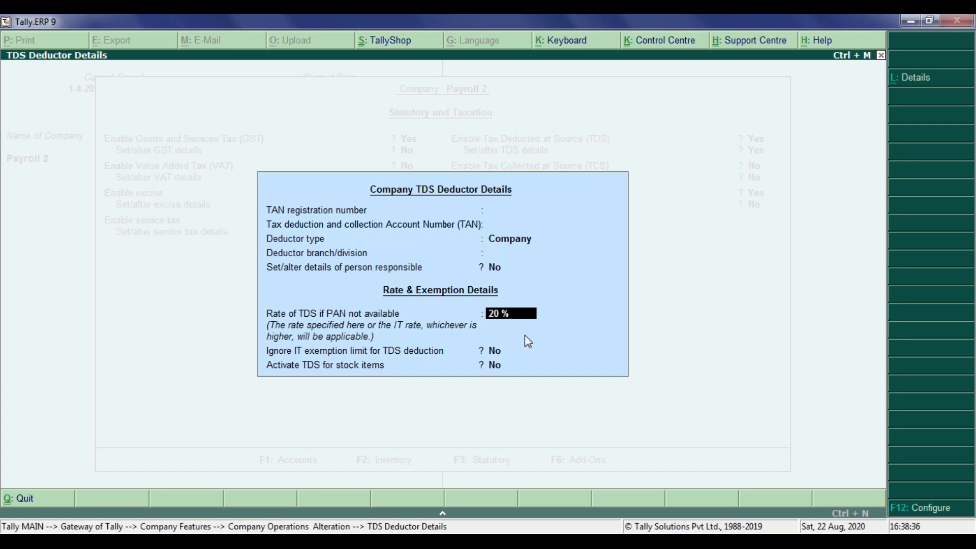
{"action": "key", "text": "Return"}
Leave TCS disabled and the tax information blank, save the statutory features and return to the Gateway of Tally.
{"action": "key", "text": "Return"}
{"action": "key", "text": "Return"}
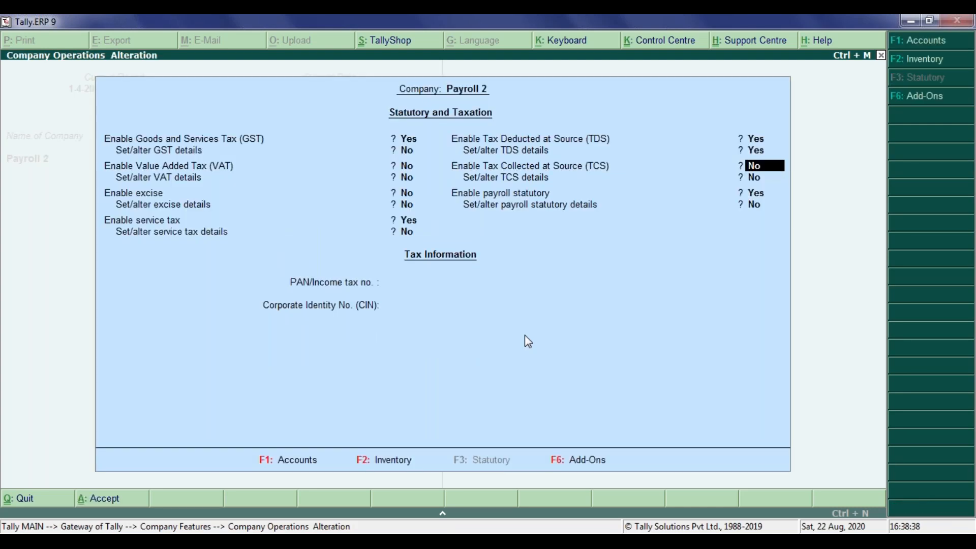
{"action": "key", "text": "Return"}
{"action": "key", "text": "Return"}
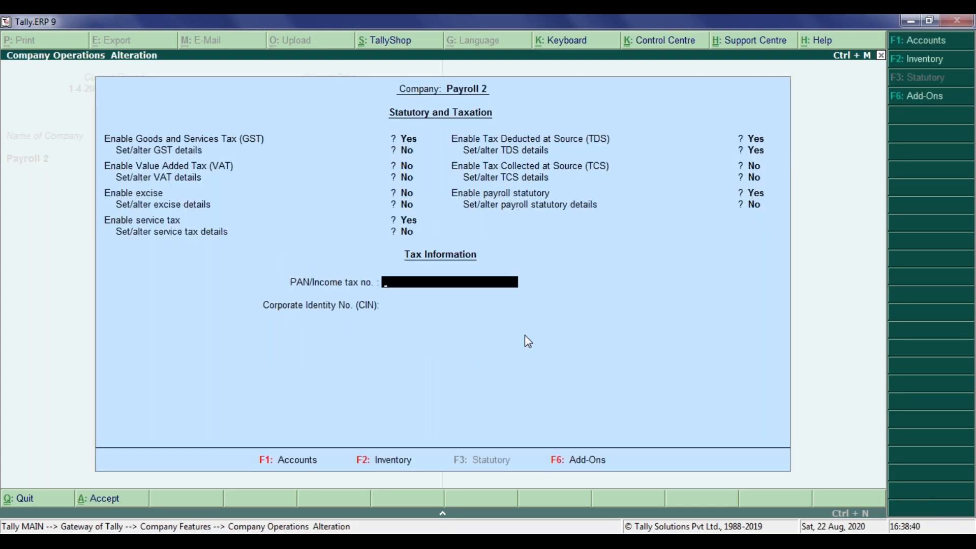
{"action": "key", "text": "Return"}
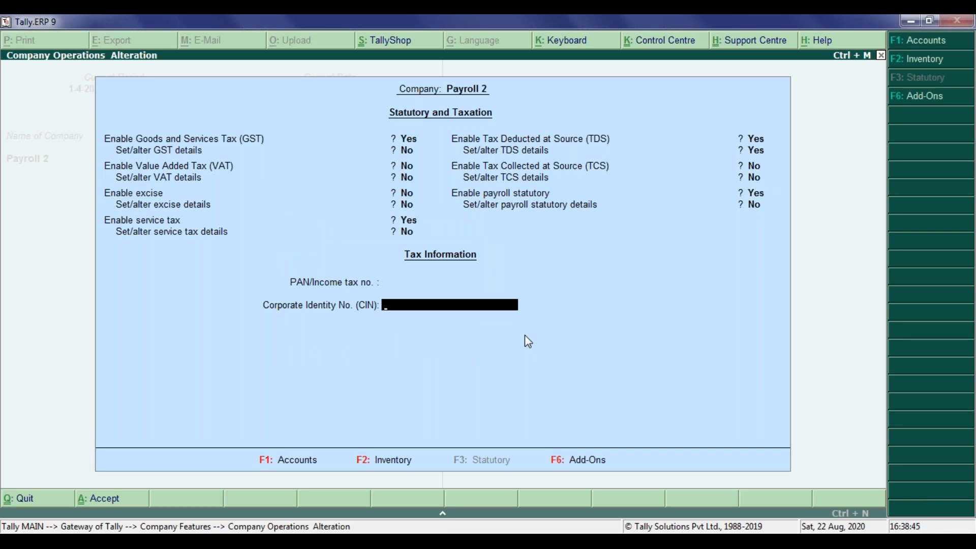
{"action": "key", "text": "Return"}
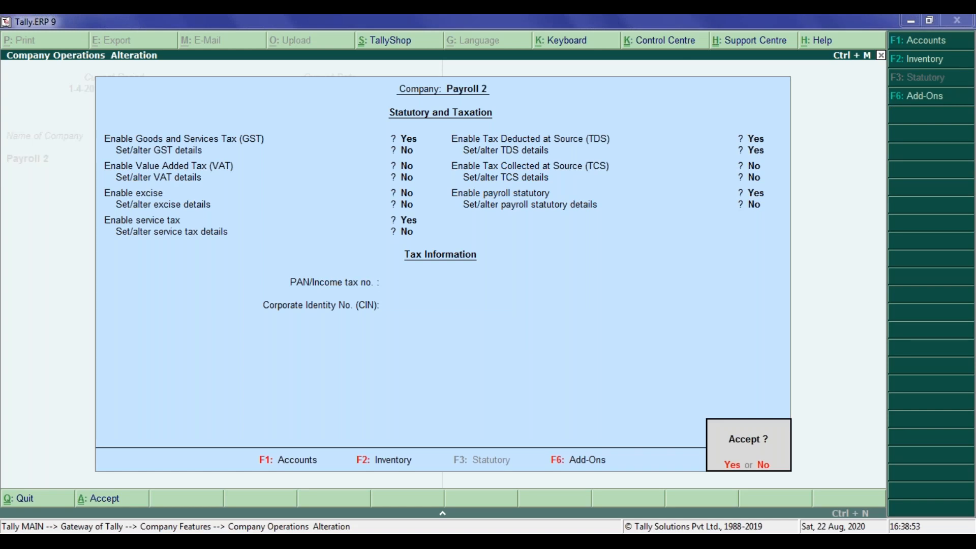
{"action": "left_click", "coordinate": [732, 464]}
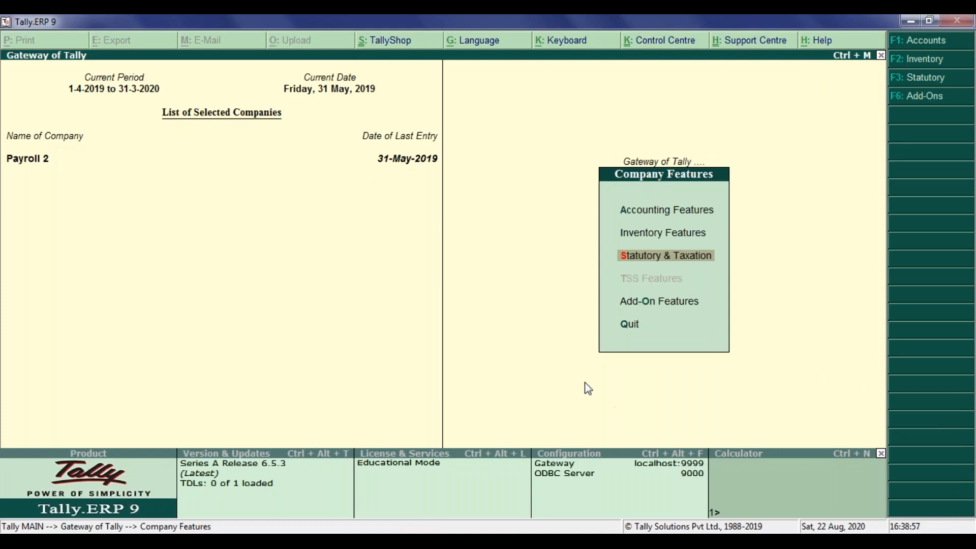
{"action": "key", "text": "Escape"}
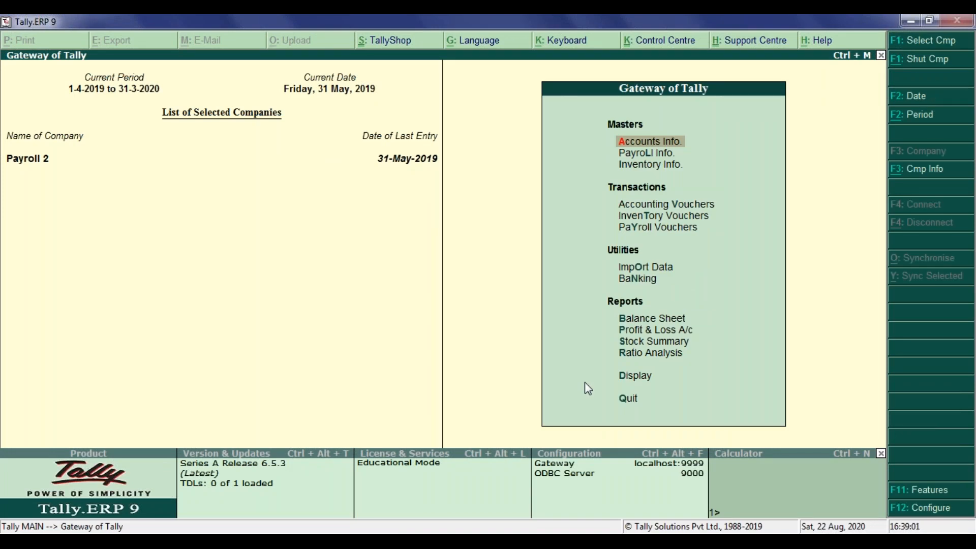
Start creating a new TDS nature of payment from the statutory information in the accounts masters.
{"action": "key", "text": "Return"}
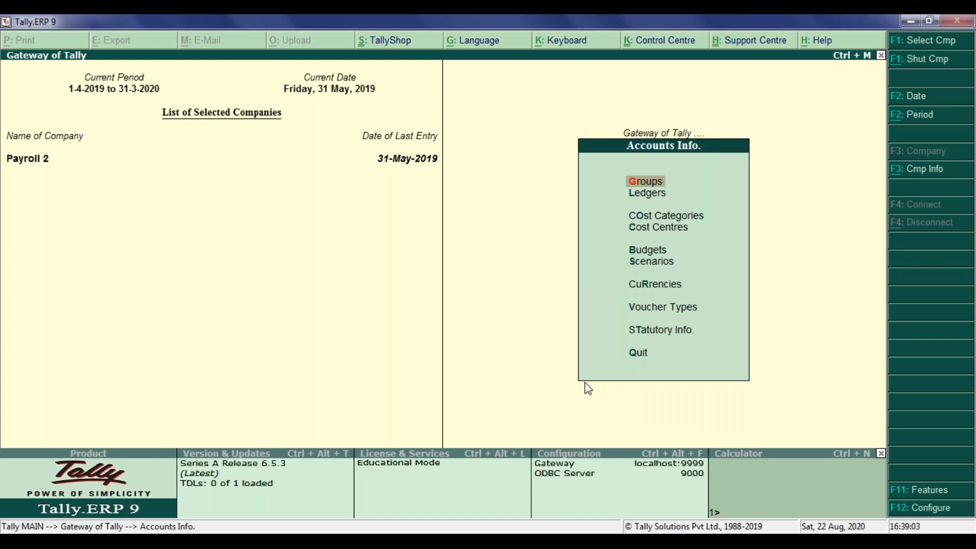
{"action": "key", "text": "Down"}
{"action": "key", "text": "Down"}
{"action": "key", "text": "Down"}
{"action": "key", "text": "Down"}
{"action": "key", "text": "Down"}
{"action": "key", "text": "Down"}
{"action": "key", "text": "Down"}
{"action": "key", "text": "Down"}
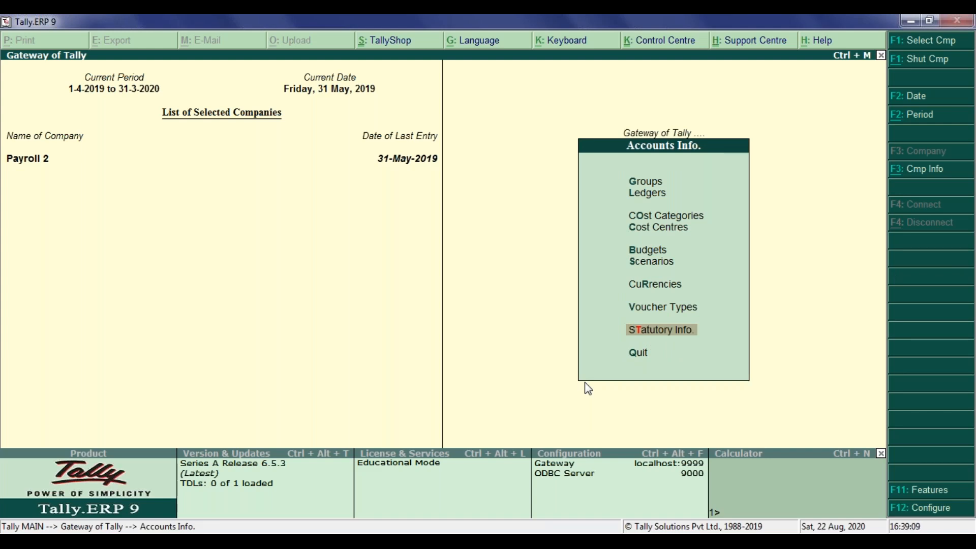
{"action": "key", "text": "Return"}
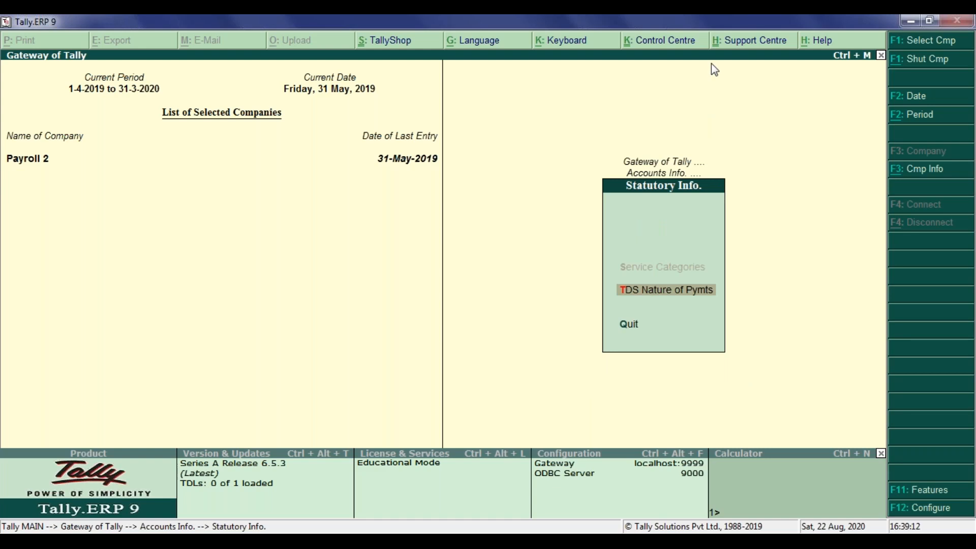
{"action": "left_click", "coordinate": [667, 293]}
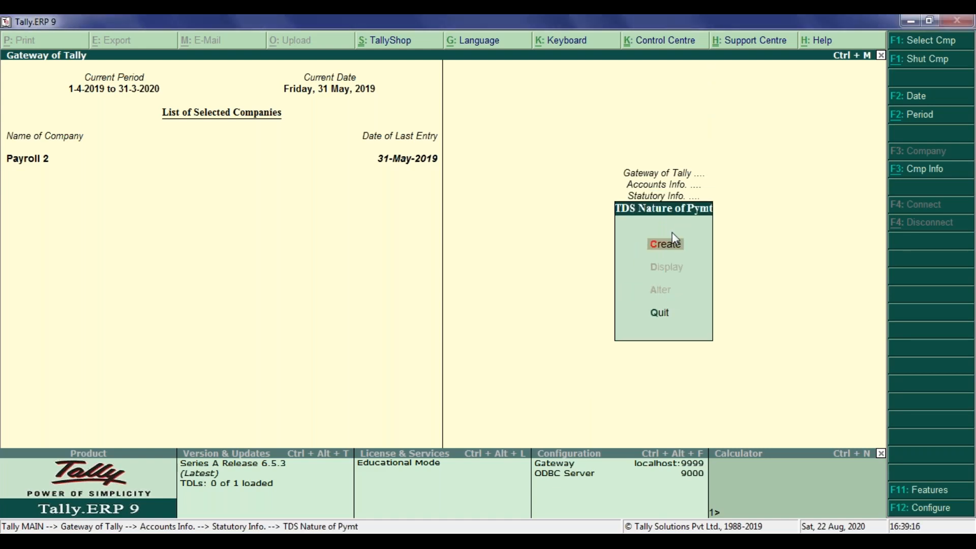
{"action": "left_click", "coordinate": [667, 245]}
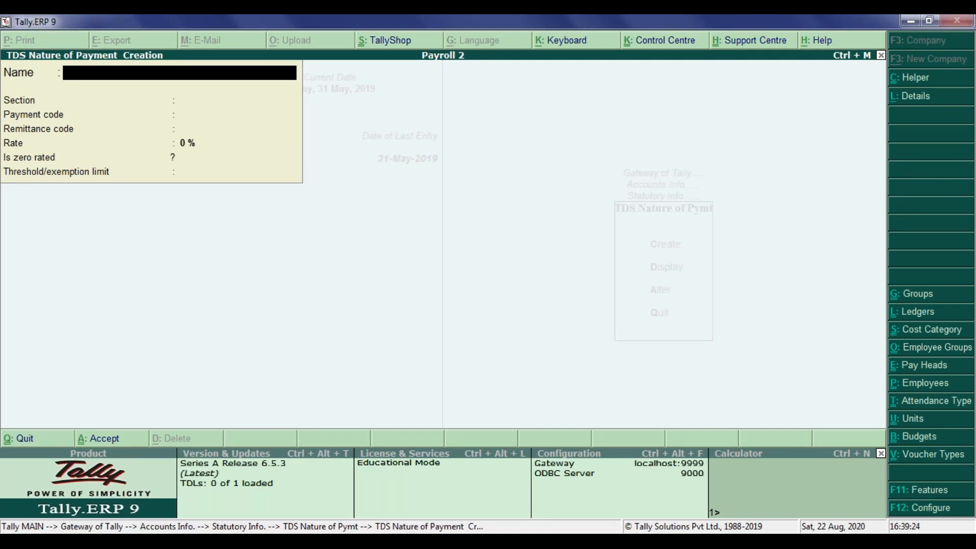
Name the new nature of payment "Technical Service & Professional Service".
{"action": "type", "text": "Technical Service"}
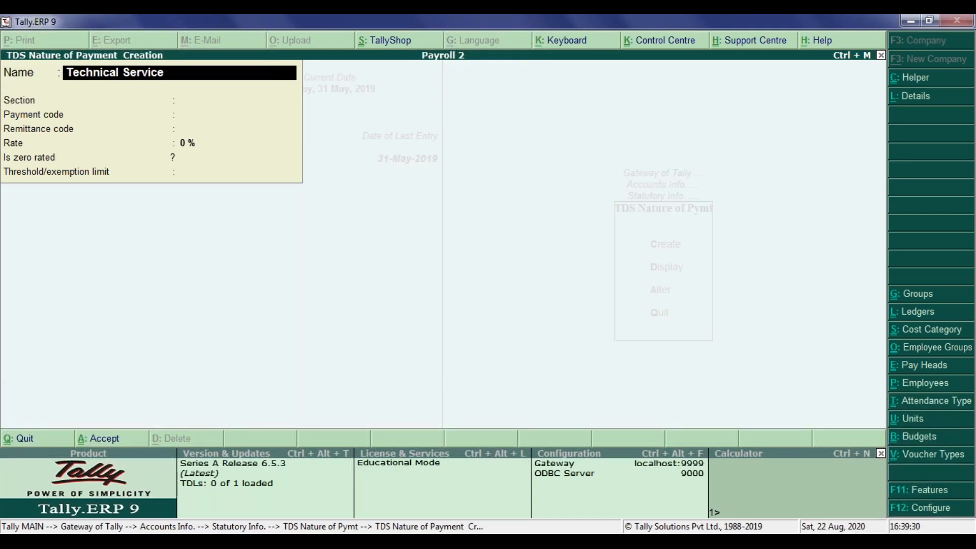
{"action": "type", "text": " & Professional Se"}
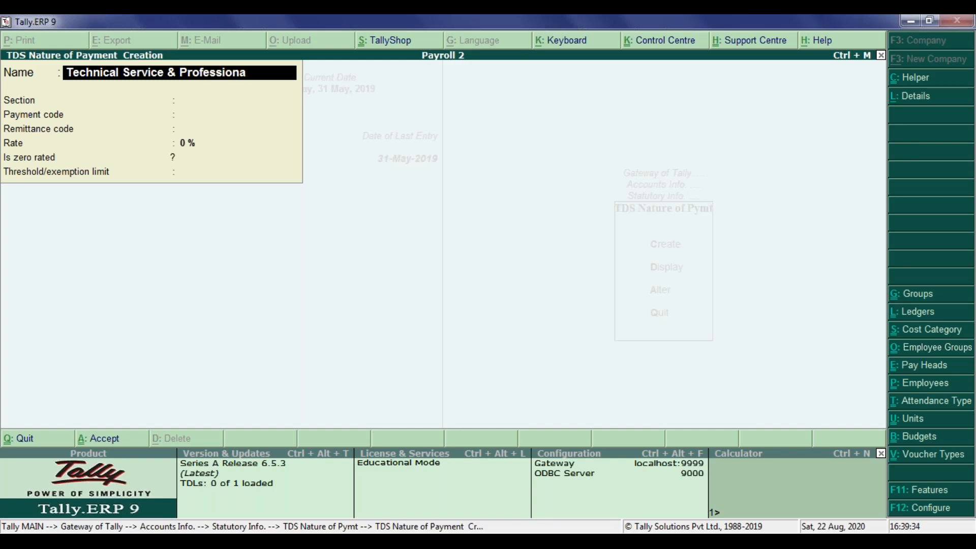
{"action": "type", "text": "vice"}
{"action": "key", "text": "Return"}
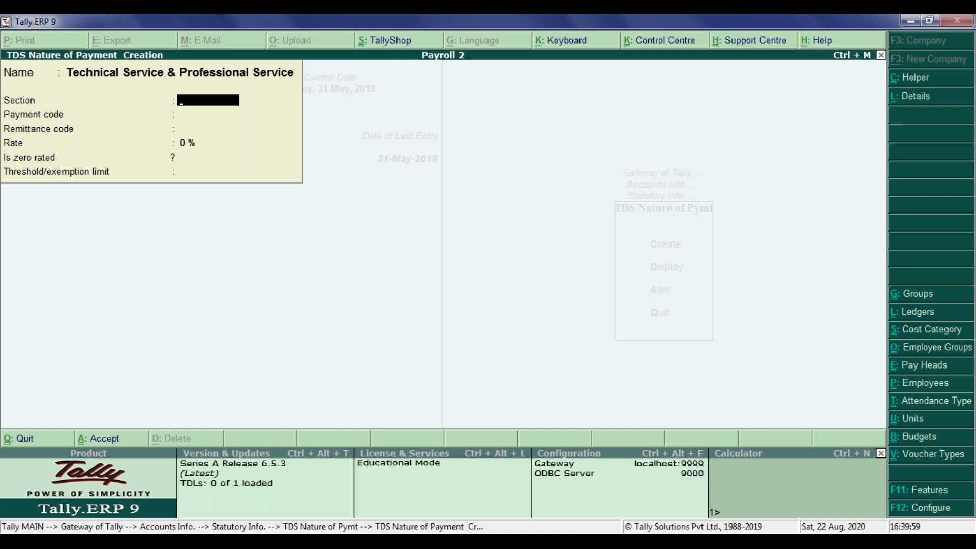
Set the nature of payment's section to 194J and its payment code to 94J.
{"action": "type", "text": "94j"}
{"action": "key", "text": "Return"}
{"action": "type", "text": "94j"}
{"action": "key", "text": "BackSpace"}
{"action": "type", "text": "J"}
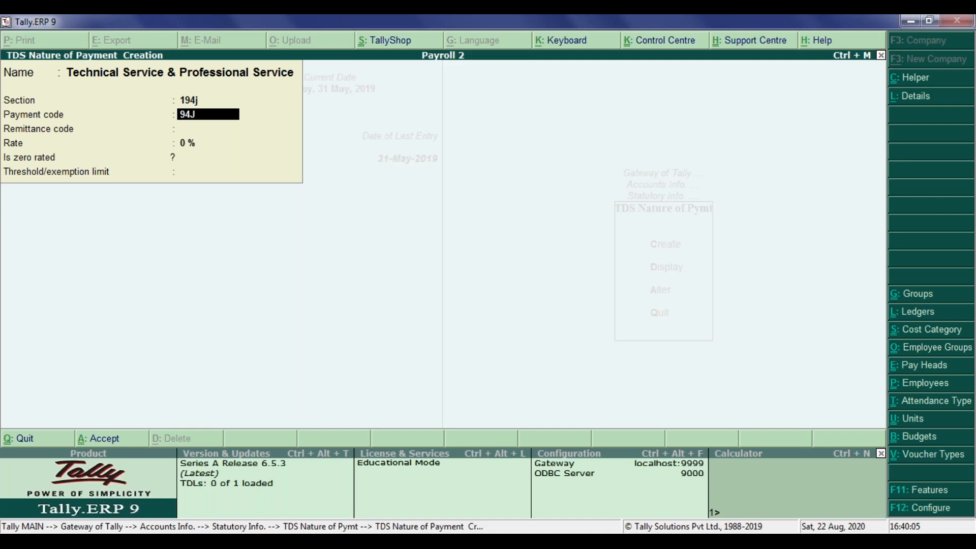
{"action": "key", "text": "Up"}
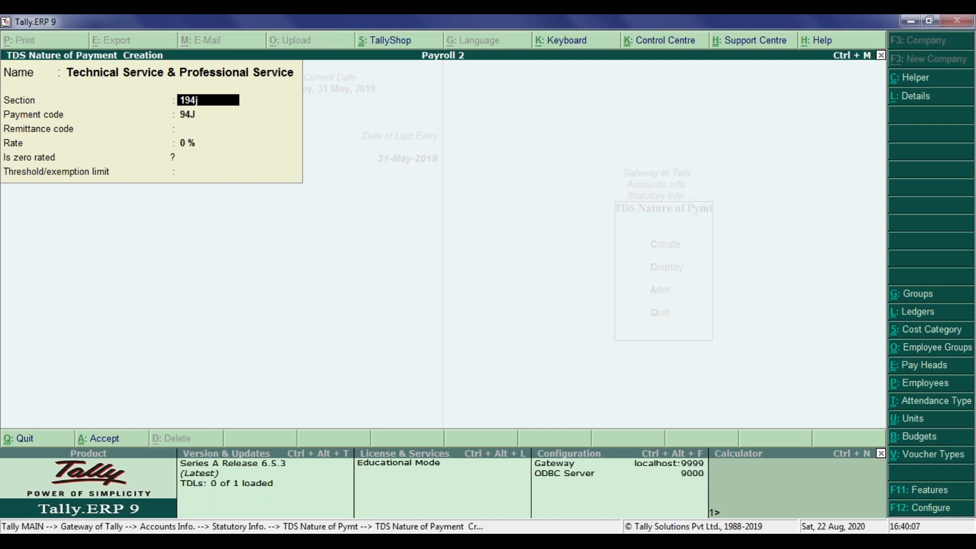
{"action": "key", "text": "BackSpace"}
{"action": "type", "text": "J"}
{"action": "key", "text": "Return"}
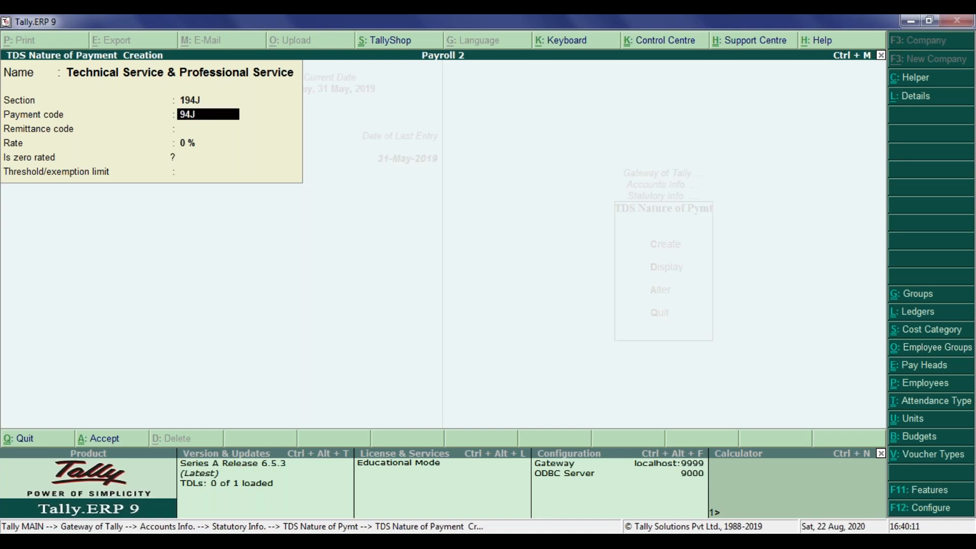
Leave the remittance code blank, set the rate to 10% and the exemption limit to 30,000, and save the nature of payment.
{"action": "key", "text": "Return"}
{"action": "key", "text": "Return"}
{"action": "key", "text": "BackSpace"}
{"action": "type", "text": "10"}
{"action": "key", "text": "Return"}
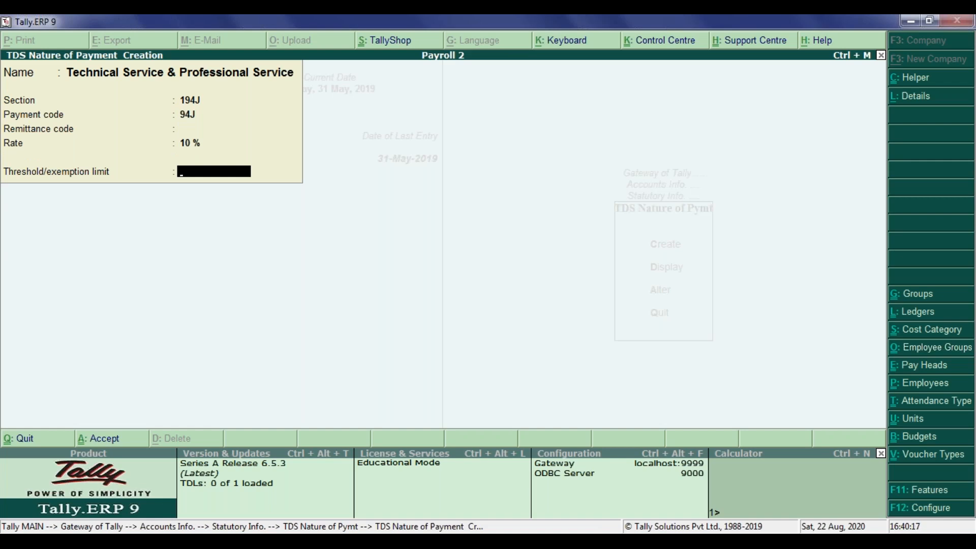
{"action": "type", "text": "30000"}
{"action": "key", "text": "Return"}
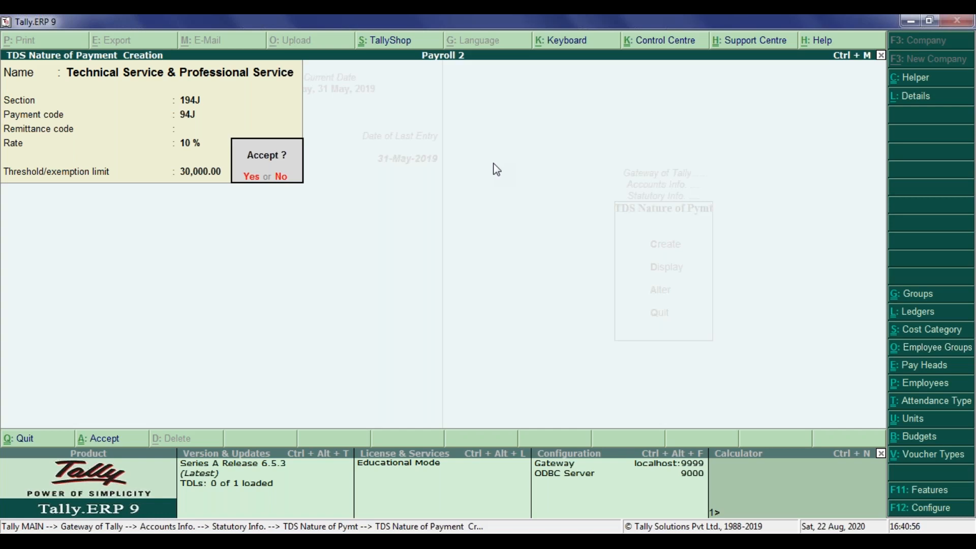
{"action": "left_click", "coordinate": [250, 177]}
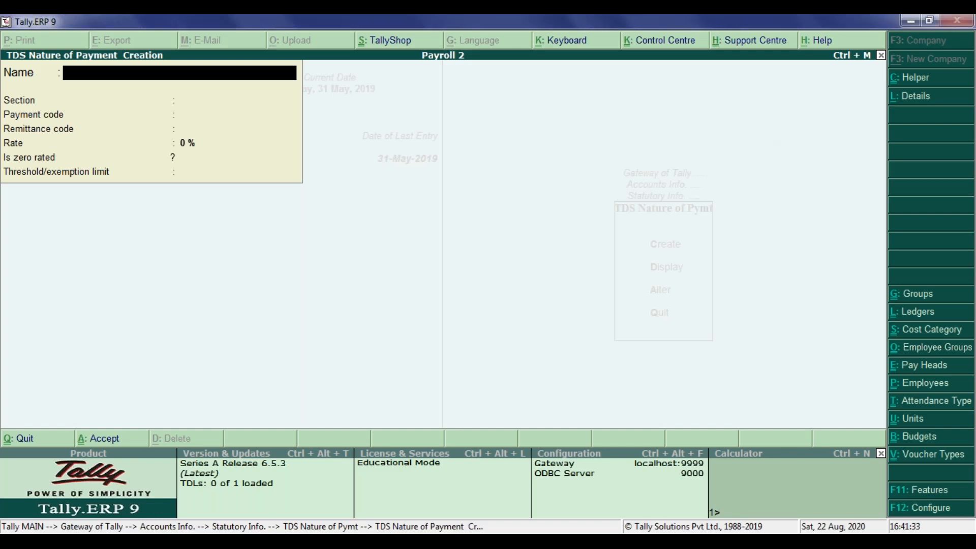
Leave the nature of payment creation and start creating a single ledger from the accounts masters.
{"action": "key", "text": "Escape"}
{"action": "key", "text": "y"}
{"action": "key", "text": "Escape"}
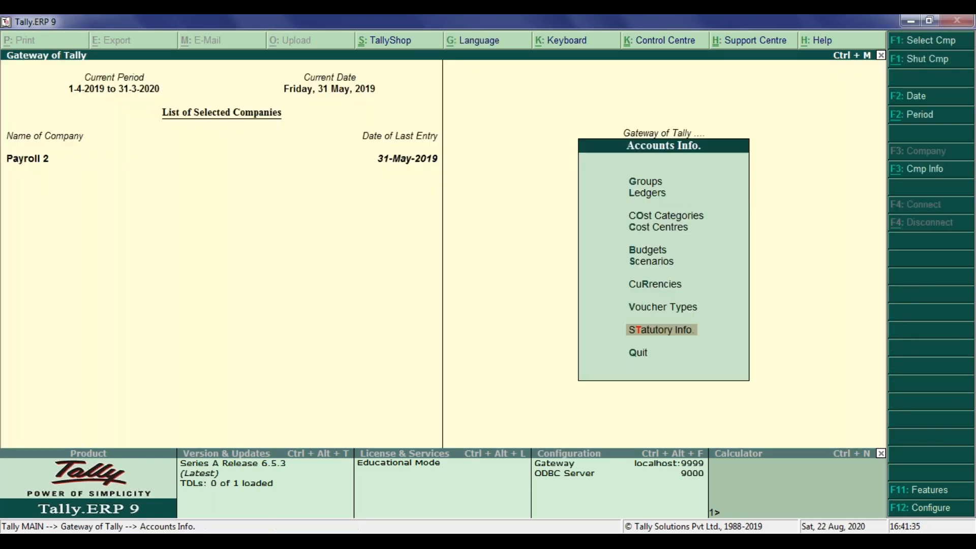
{"action": "key", "text": "Up"}
{"action": "key", "text": "Up"}
{"action": "key", "text": "Up"}
{"action": "key", "text": "Up"}
{"action": "key", "text": "Up"}
{"action": "key", "text": "Up"}
{"action": "key", "text": "Up"}
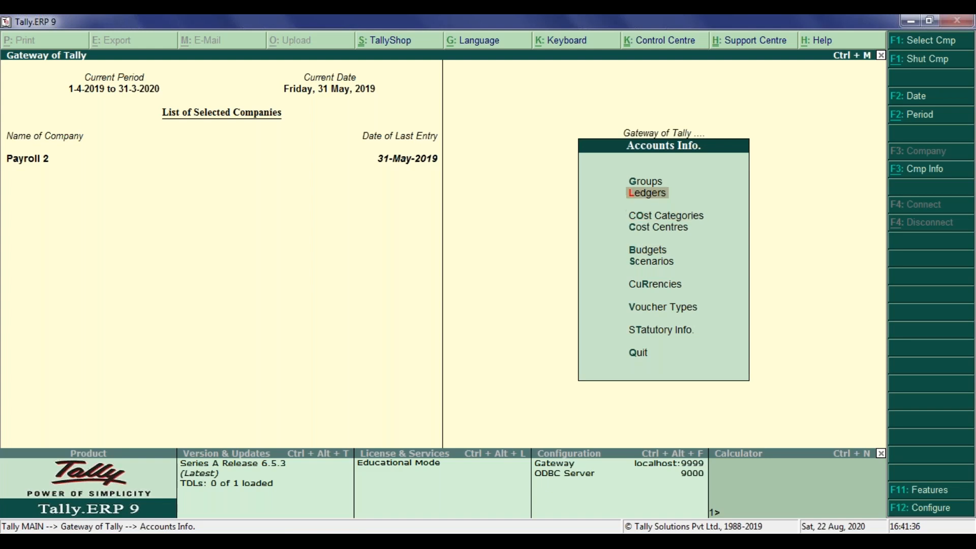
{"action": "key", "text": "Return"}
{"action": "key", "text": "Return"}
Name the ledger "Audit Fees" without an alias and place it under Indirect Expenses.
{"action": "type", "text": "Audit"}
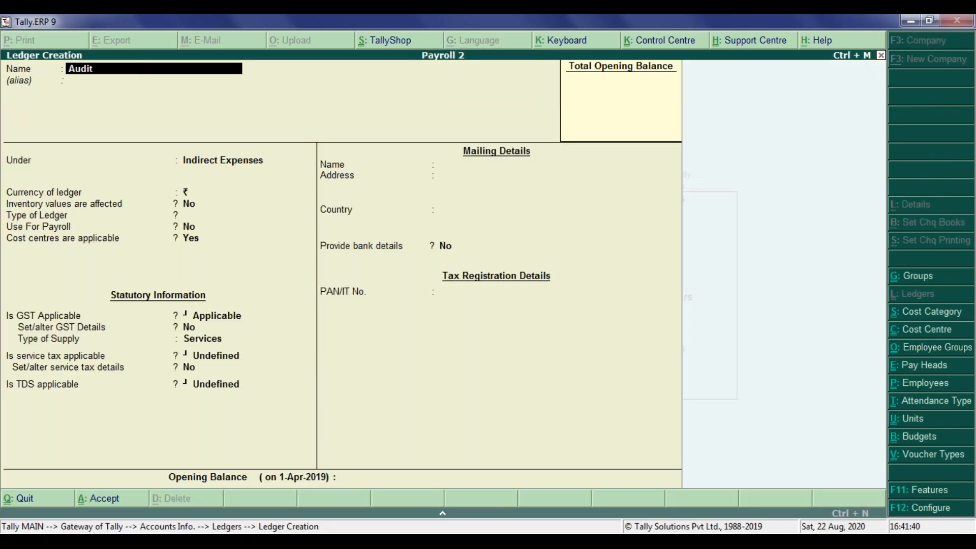
{"action": "type", "text": " Fees"}
{"action": "key", "text": "Return"}
{"action": "key", "text": "Return"}
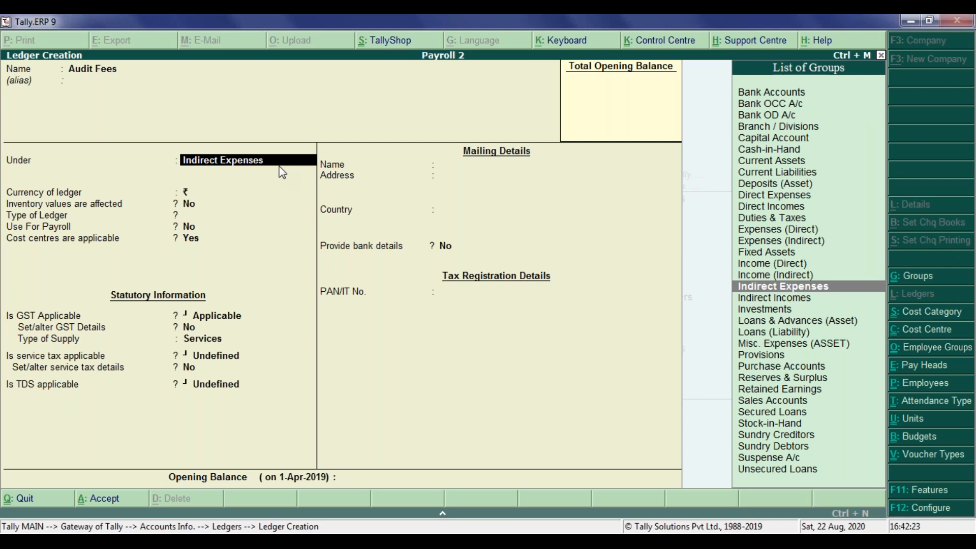
{"action": "key", "text": "Return"}
Keep inventory values and payroll use at No, set the ledger type to Not Applicable and cost centres to No.
{"action": "key", "text": "Return"}
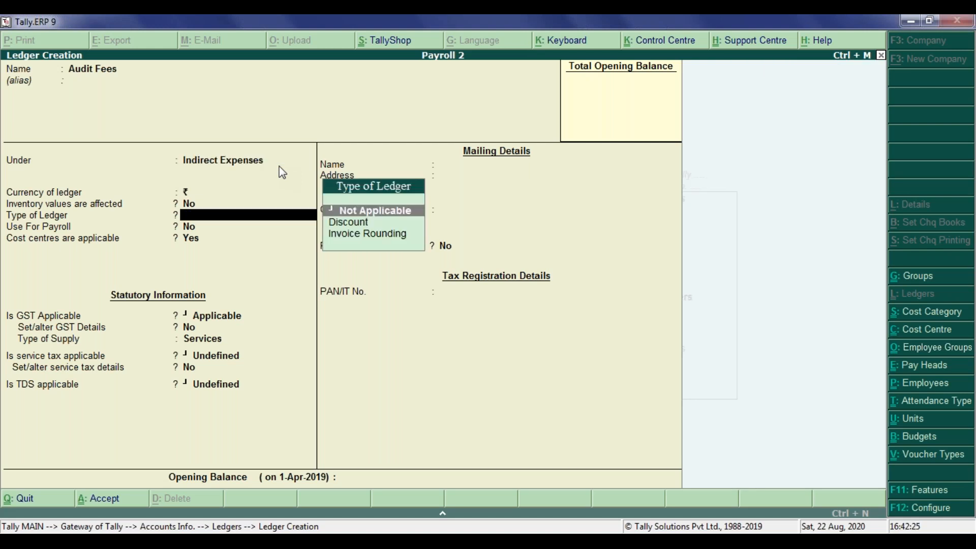
{"action": "key", "text": "Return"}
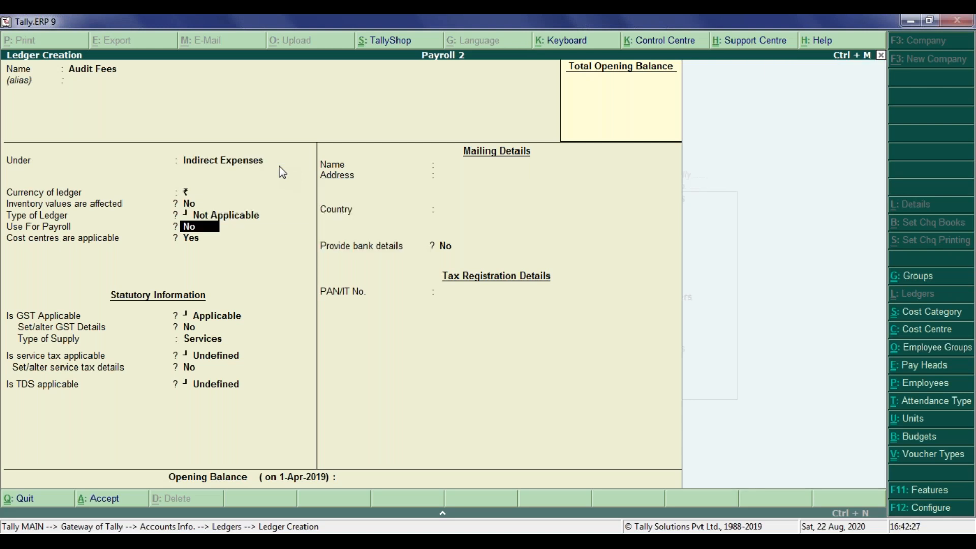
{"action": "key", "text": "Return"}
{"action": "key", "text": "n"}
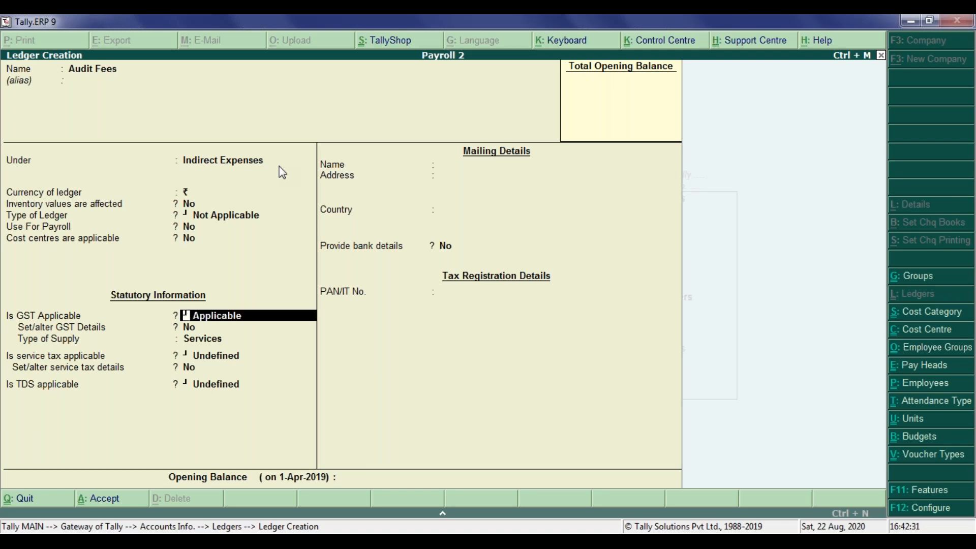
Set GST to Not Applicable for the Audit Fees ledger and leave service tax Undefined.
{"action": "type", "text": "n"}
{"action": "key", "text": "Return"}
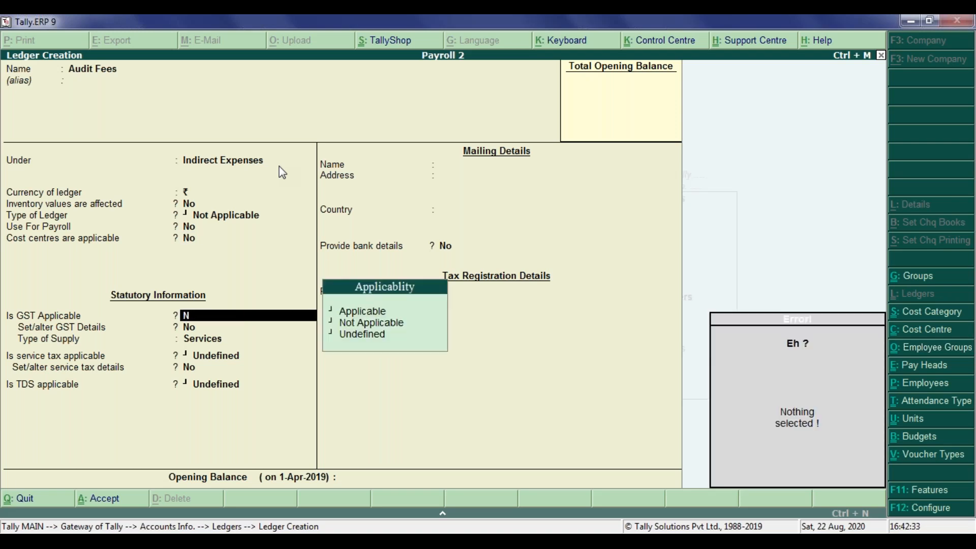
{"action": "key", "text": "Down"}
{"action": "key", "text": "Return"}
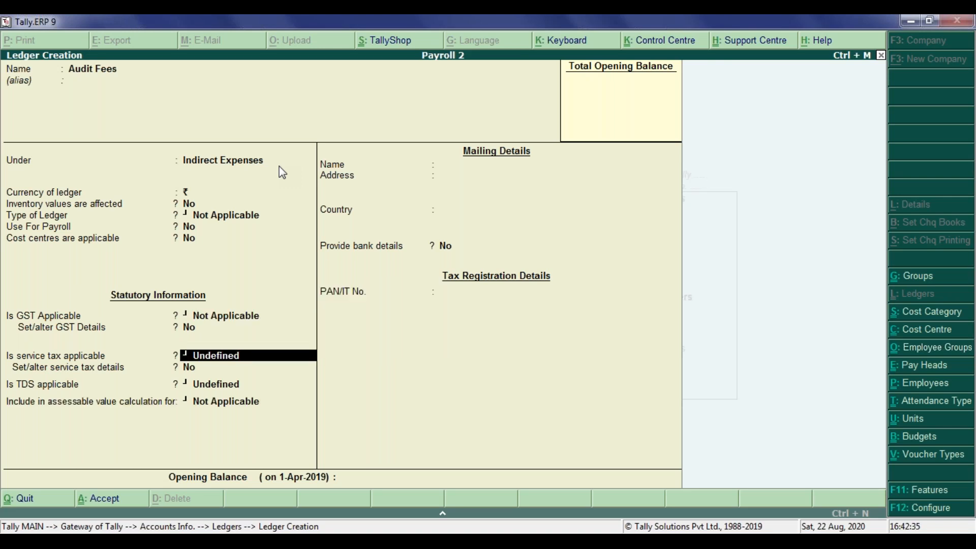
{"action": "key", "text": "Return"}
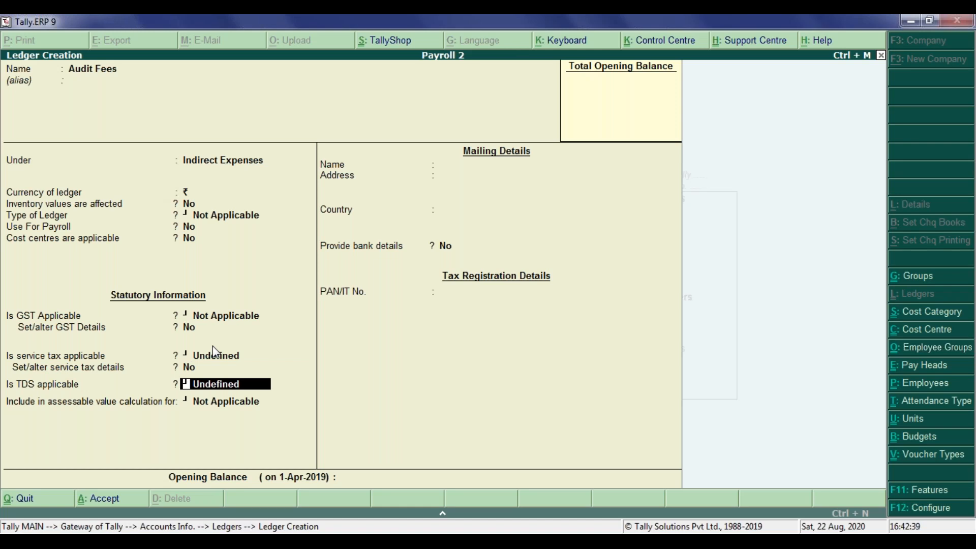
Make TDS Applicable for the Audit Fees ledger with Technical Service & Professional Service as the nature of payment.
{"action": "type", "text": "A"}
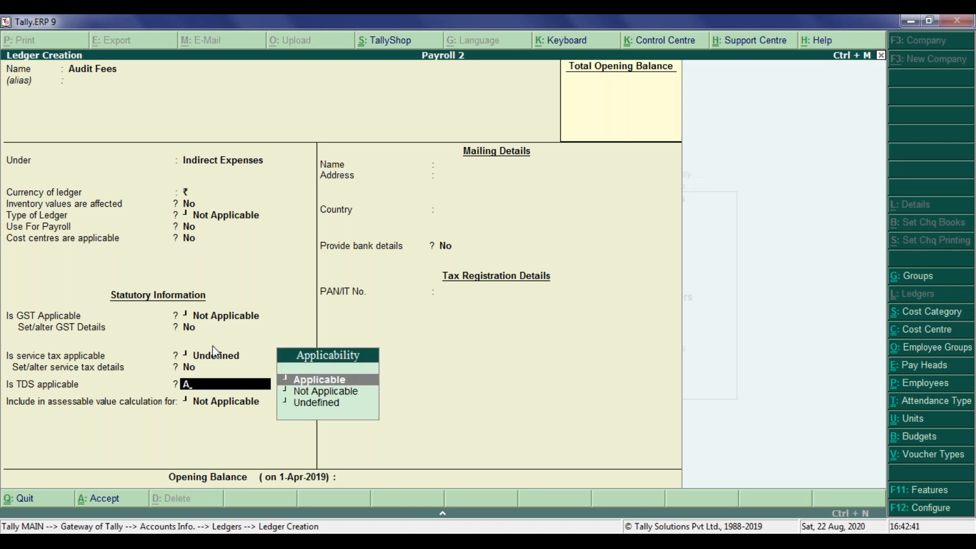
{"action": "key", "text": "Return"}
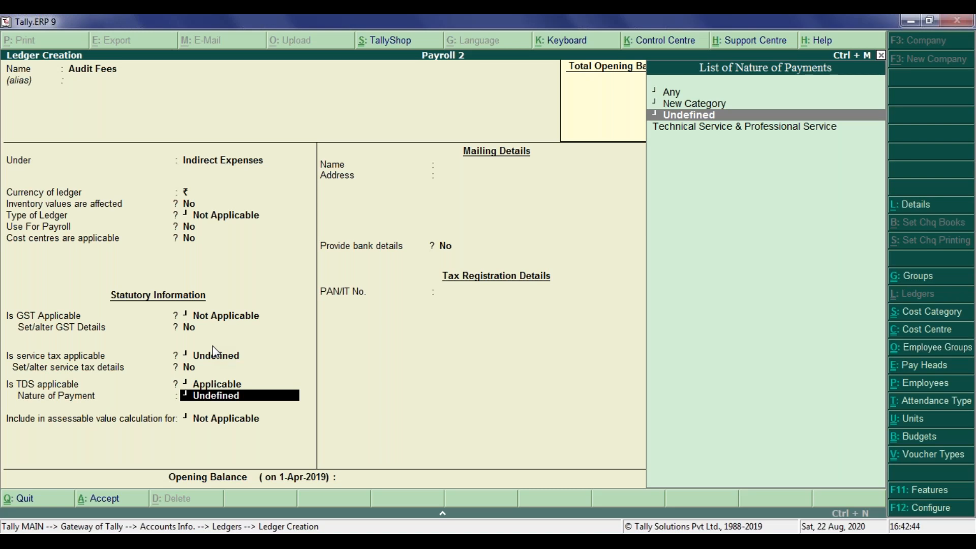
{"action": "key", "text": "Down"}
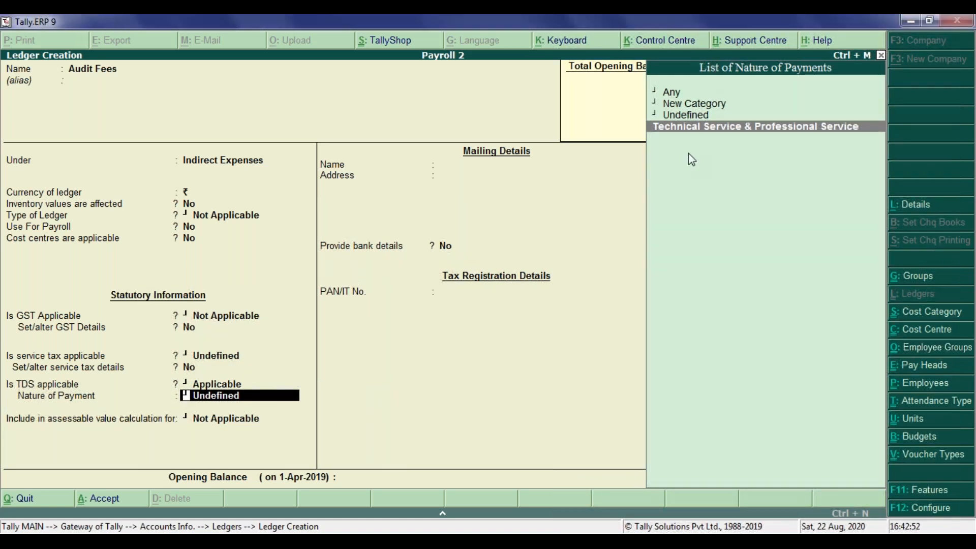
{"action": "left_click", "coordinate": [693, 107]}
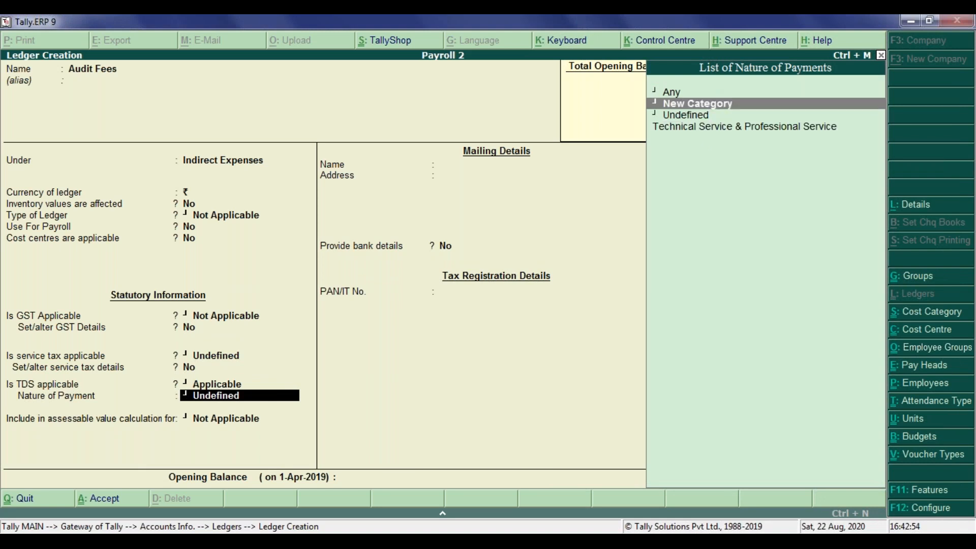
{"action": "key", "text": "Down"}
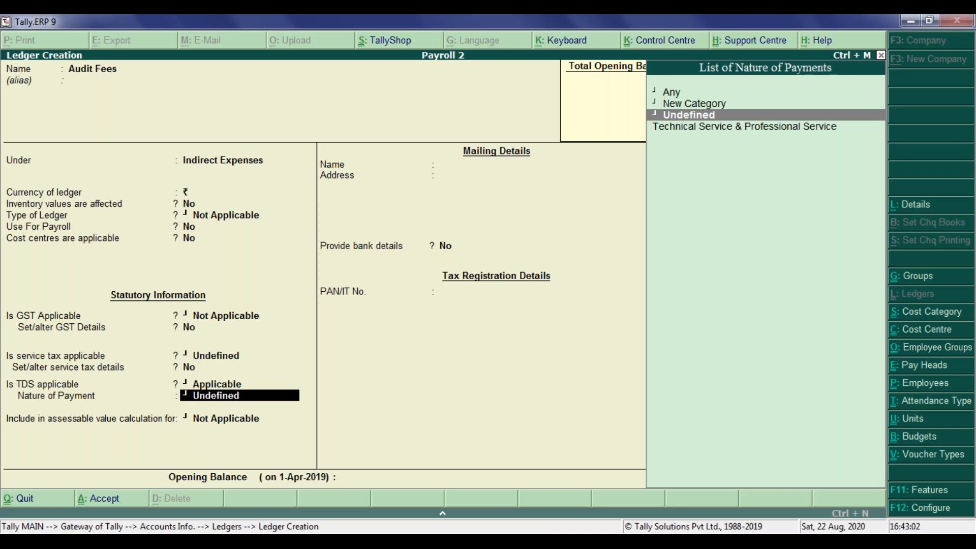
{"action": "key", "text": "Down"}
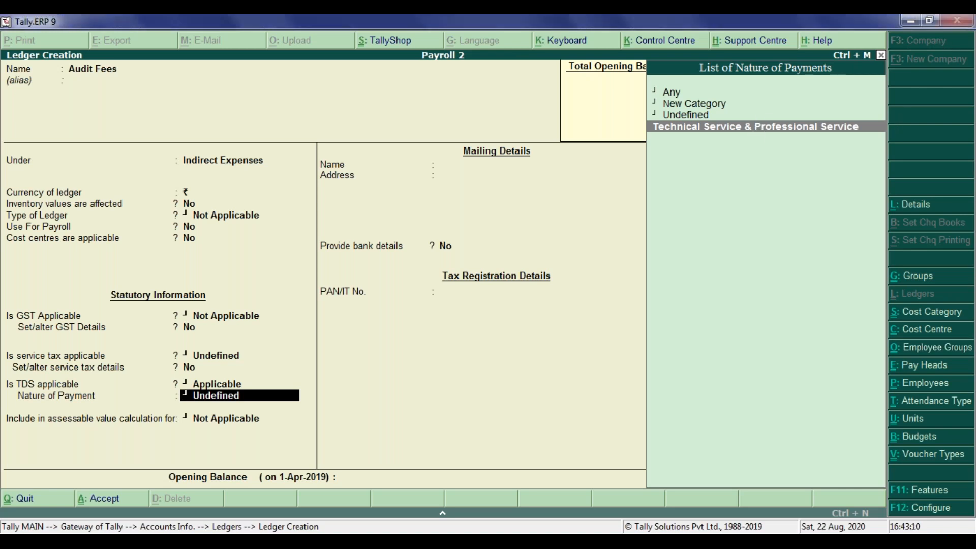
{"action": "key", "text": "Return"}
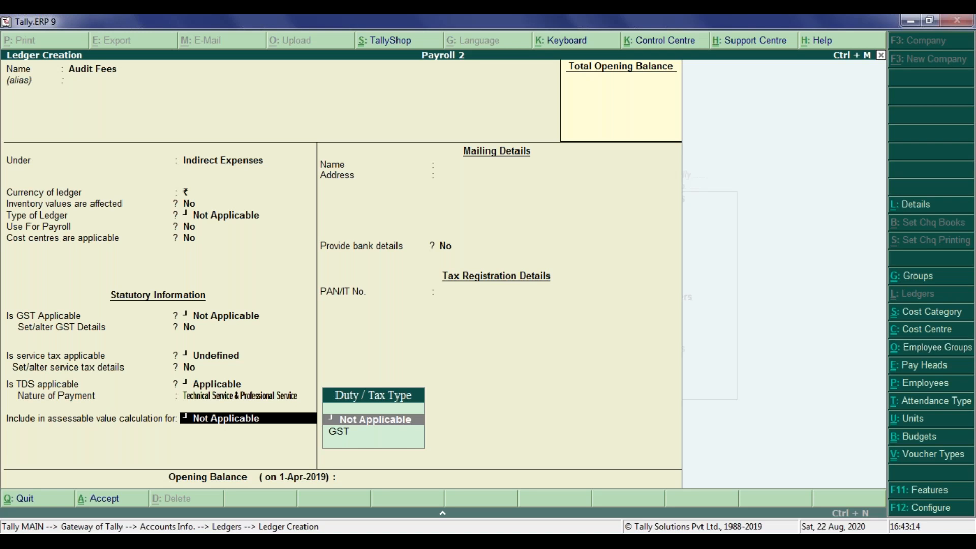
Keep the assessable value option Not Applicable, bank details at No and the opening balance blank, then save the Audit Fees ledger and leave ledger creation.
{"action": "key", "text": "Return"}
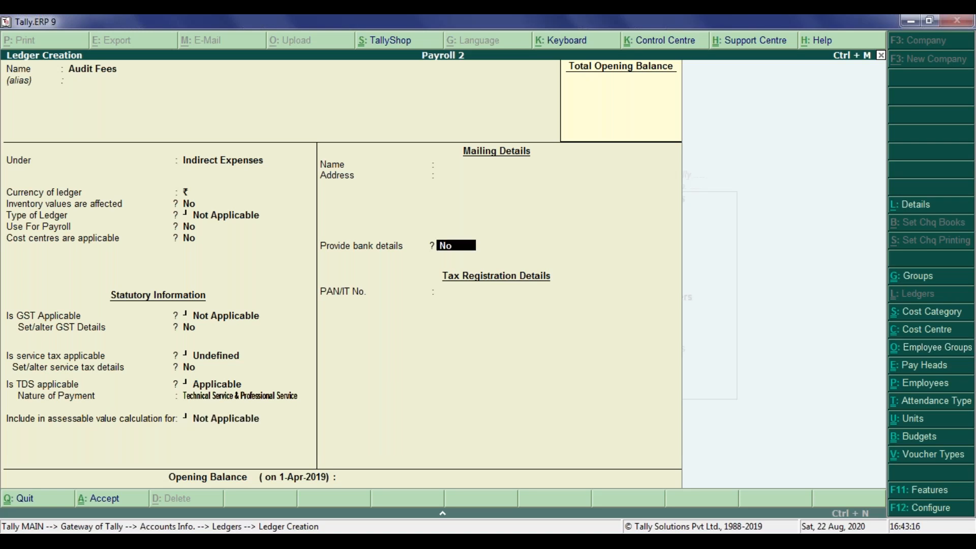
{"action": "key", "text": "Return"}
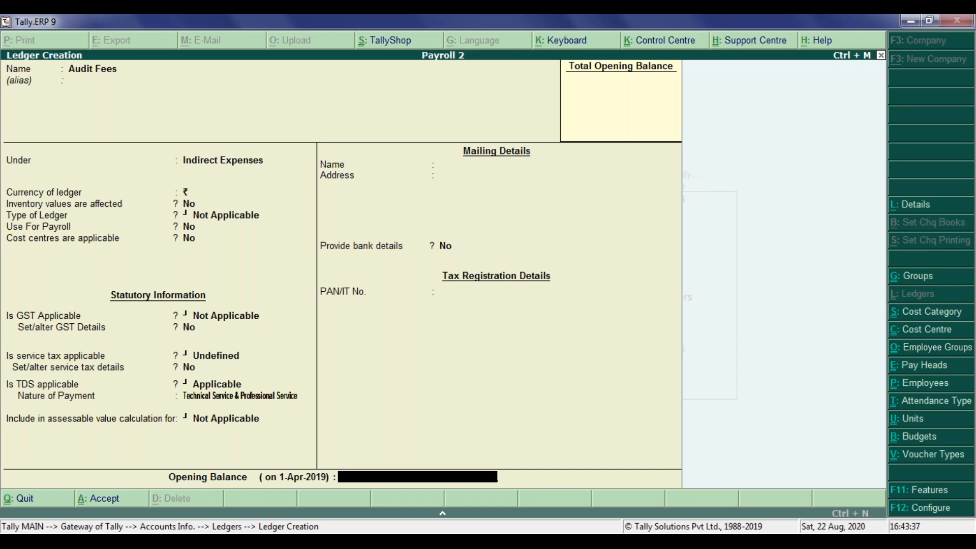
{"action": "key", "text": "Return"}
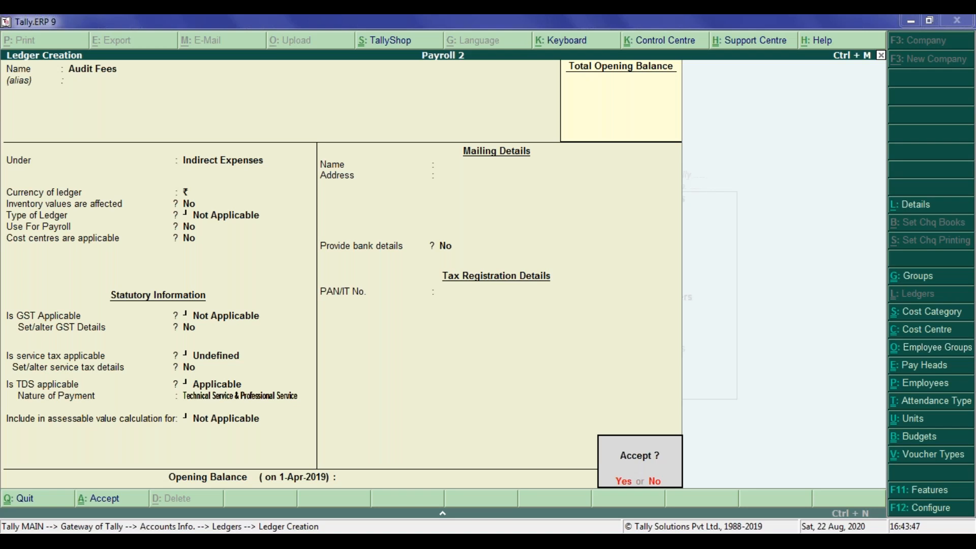
{"action": "left_click", "coordinate": [620, 483]}
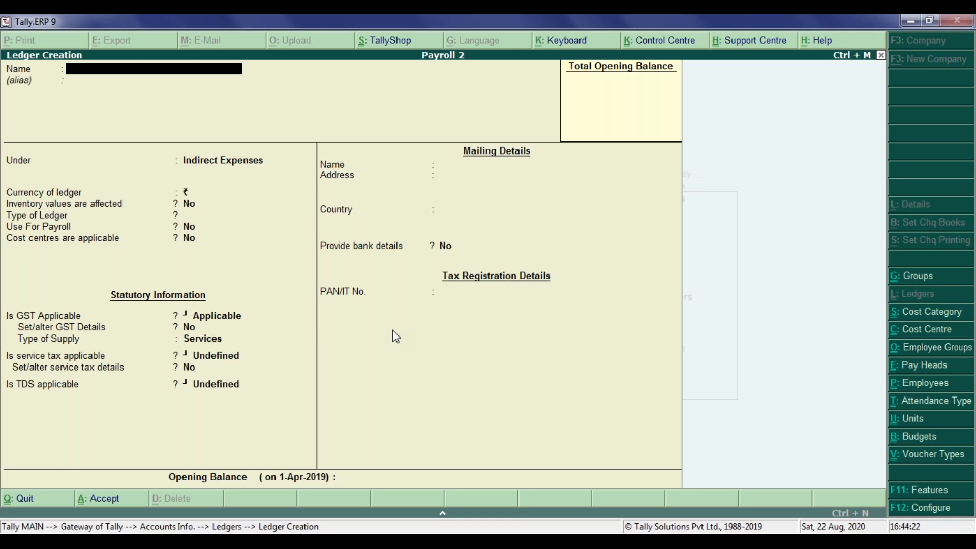
{"action": "key", "text": "Escape"}
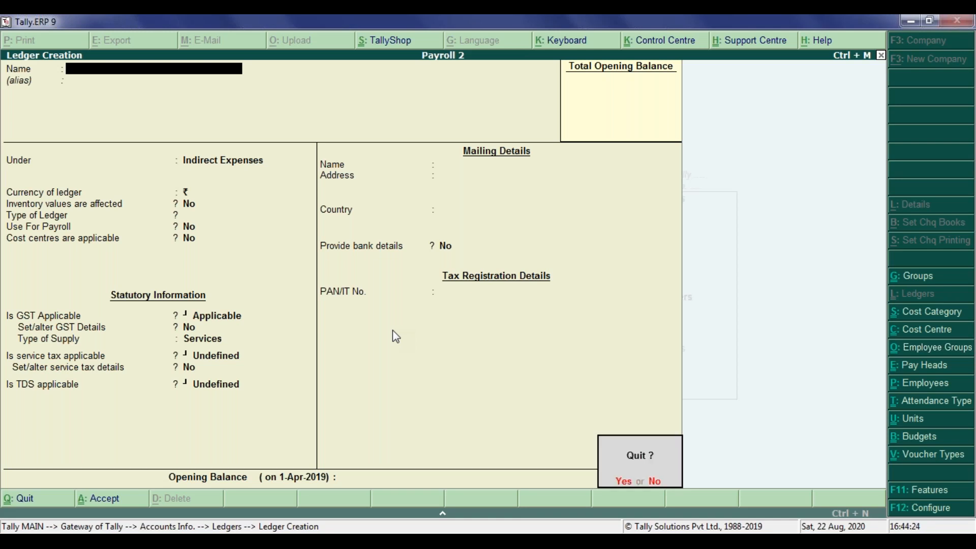
{"action": "key", "text": "Return"}
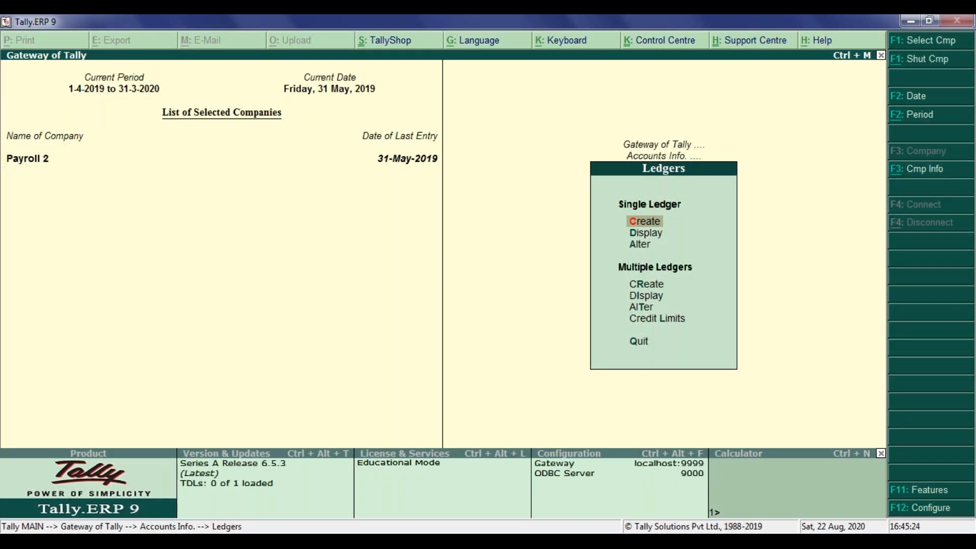
Start a new single ledger named with the party's full name, without an alias, and place it under Sundry Creditors.
{"action": "key", "text": "Return"}
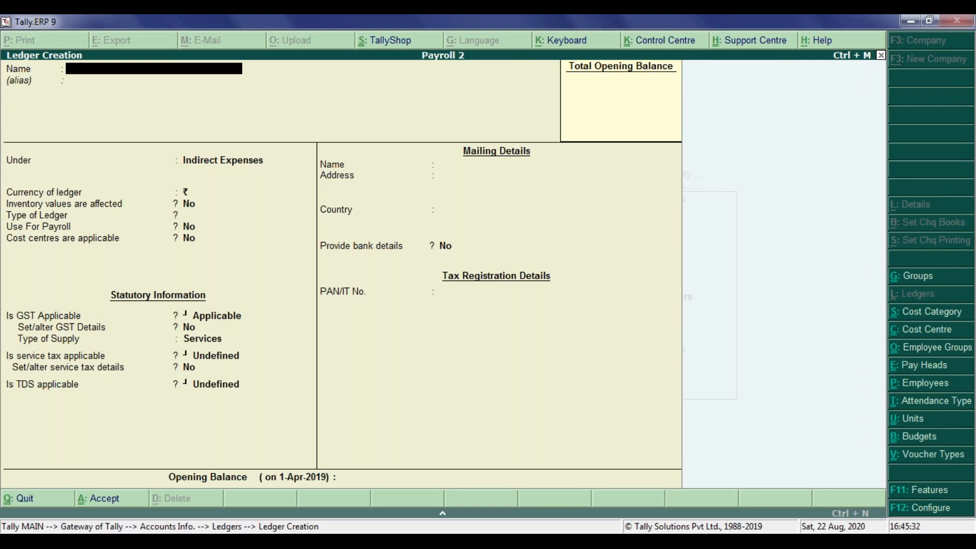
{"action": "type", "text": "Mr. Vikaash Gupta"}
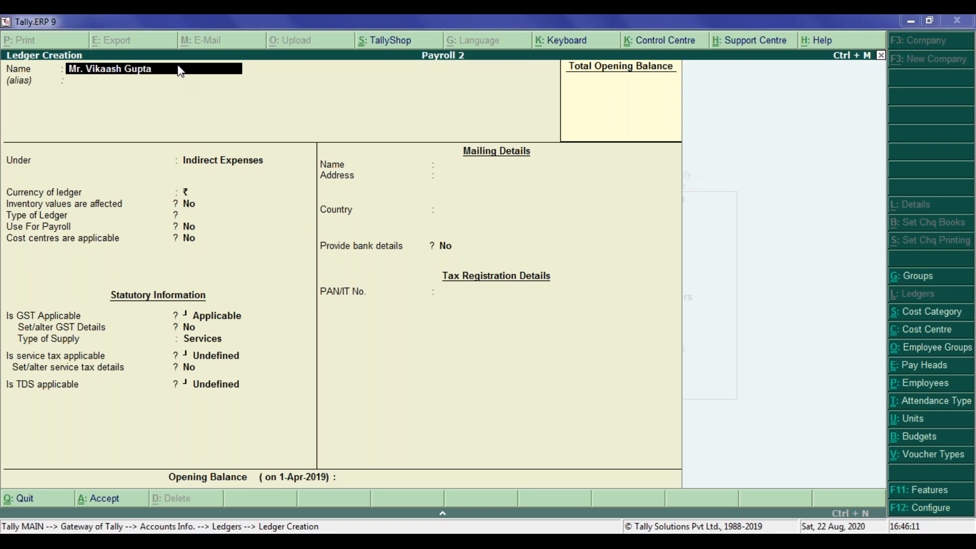
{"action": "key", "text": "Return"}
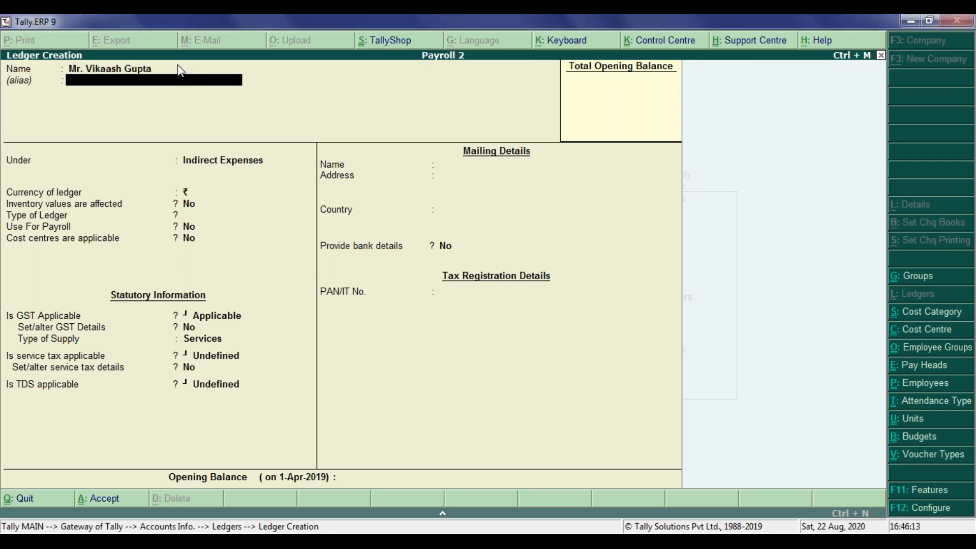
{"action": "key", "text": "Return"}
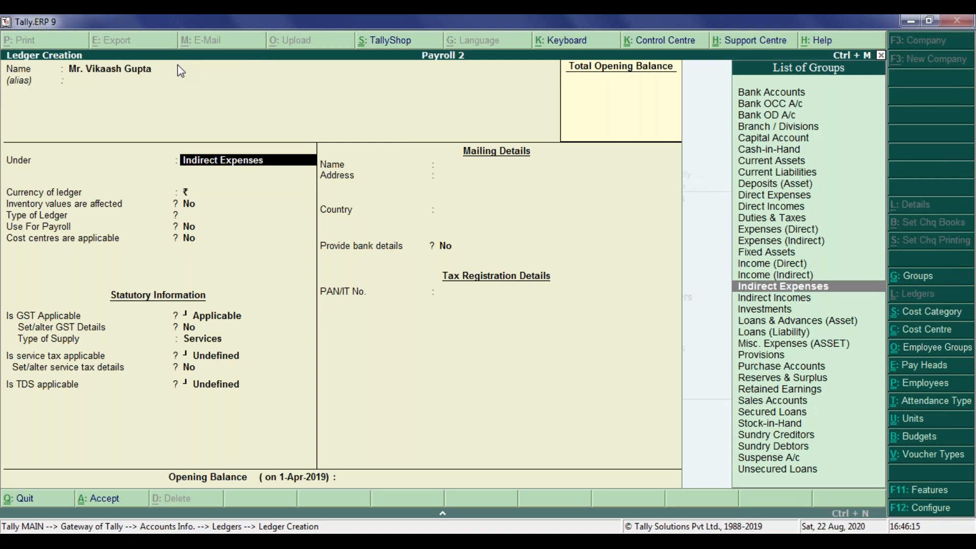
{"action": "type", "text": "Sundry Cre"}
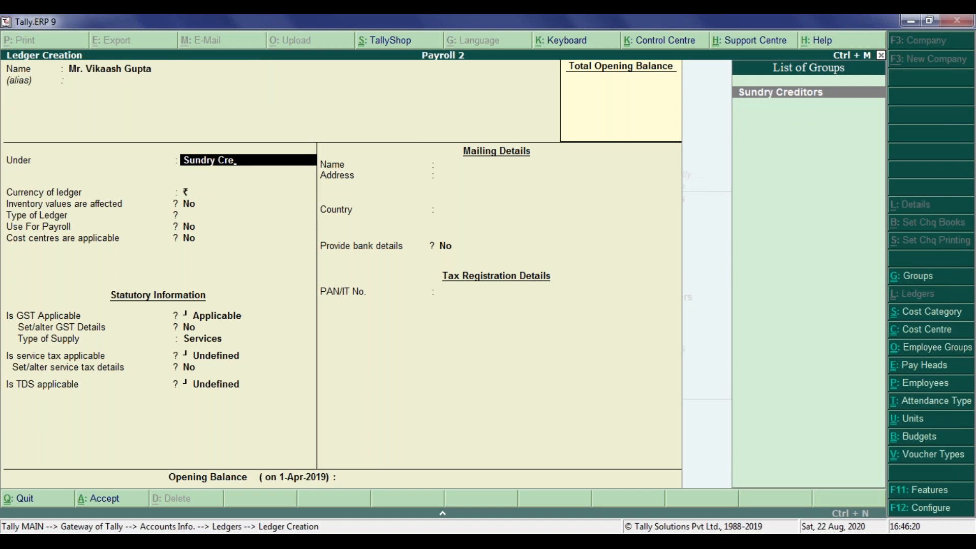
{"action": "key", "text": "Return"}
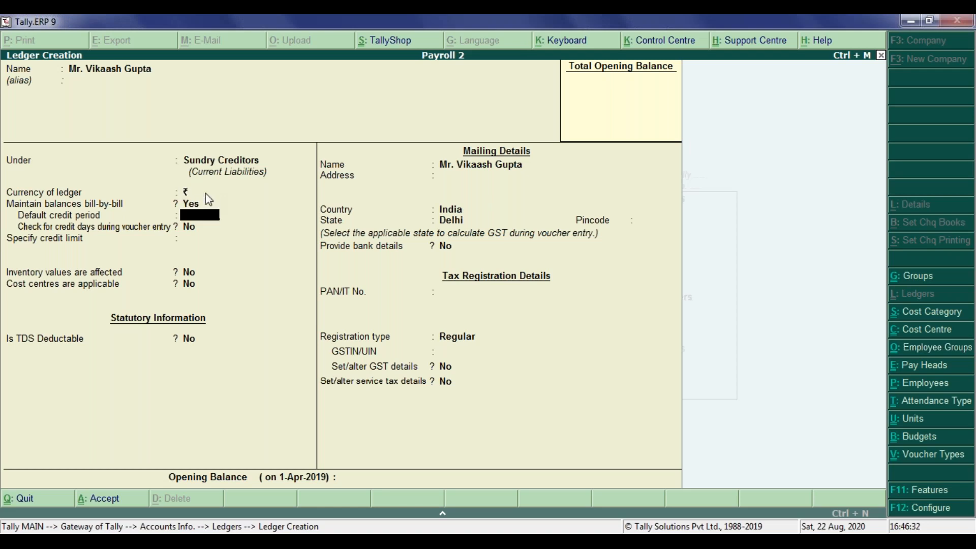
Leave the creditor ledger's credit period and credit limit blank, with credit-days checking, inventory values and cost centres at No.
{"action": "key", "text": "Return"}
{"action": "key", "text": "Return"}
{"action": "key", "text": "Return"}
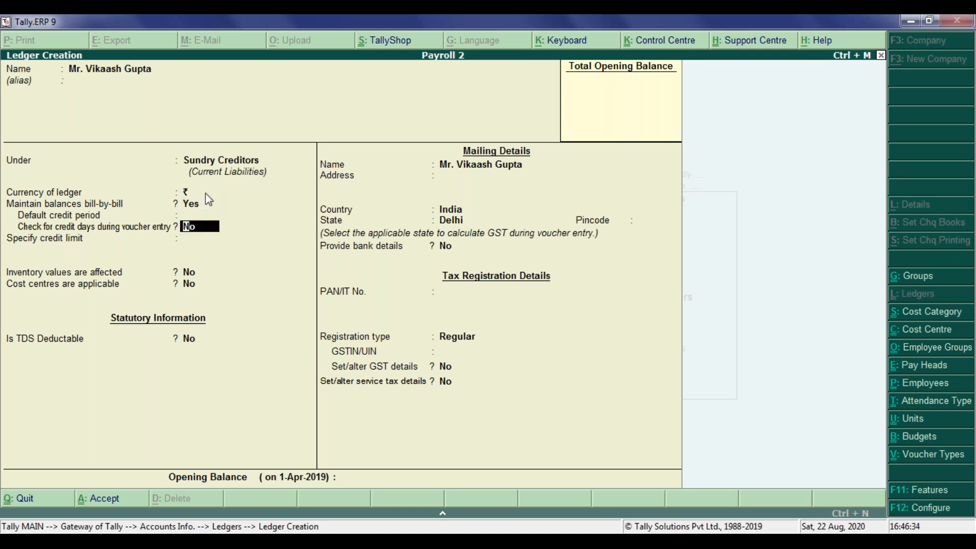
{"action": "key", "text": "Return"}
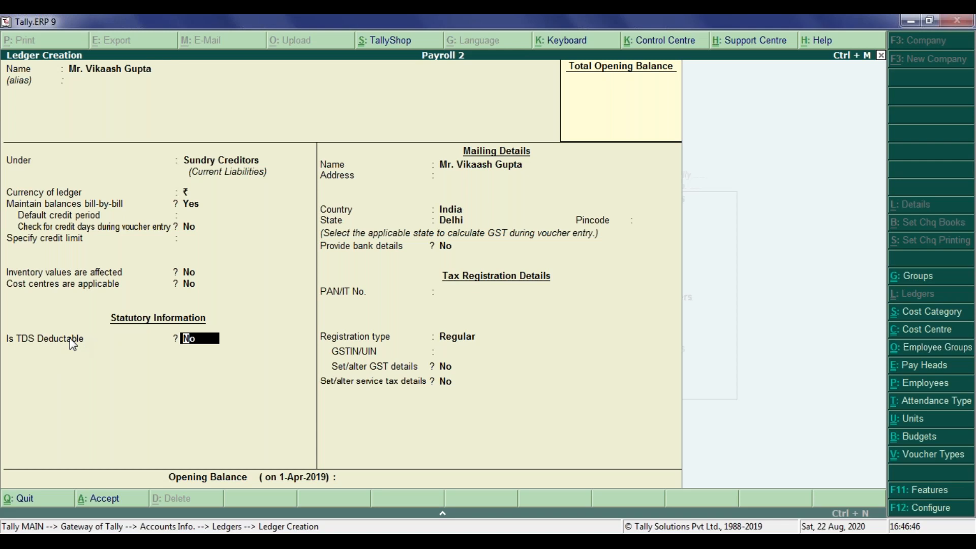
Make TDS deductable for the creditor ledger with deductee type Individual/HUF - Resident and deduction in the same voucher set to Yes.
{"action": "type", "text": "yes"}
{"action": "key", "text": "Return"}
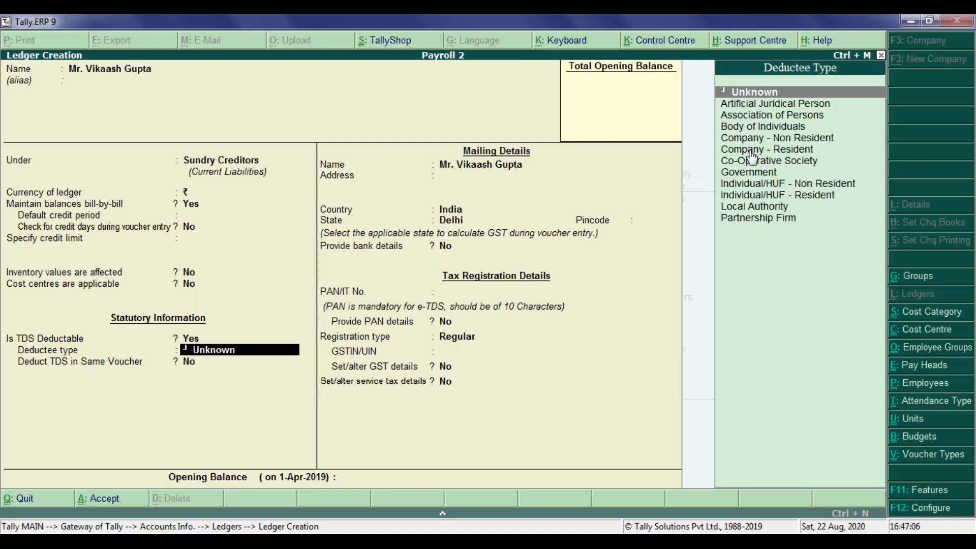
{"action": "left_click", "coordinate": [749, 196]}
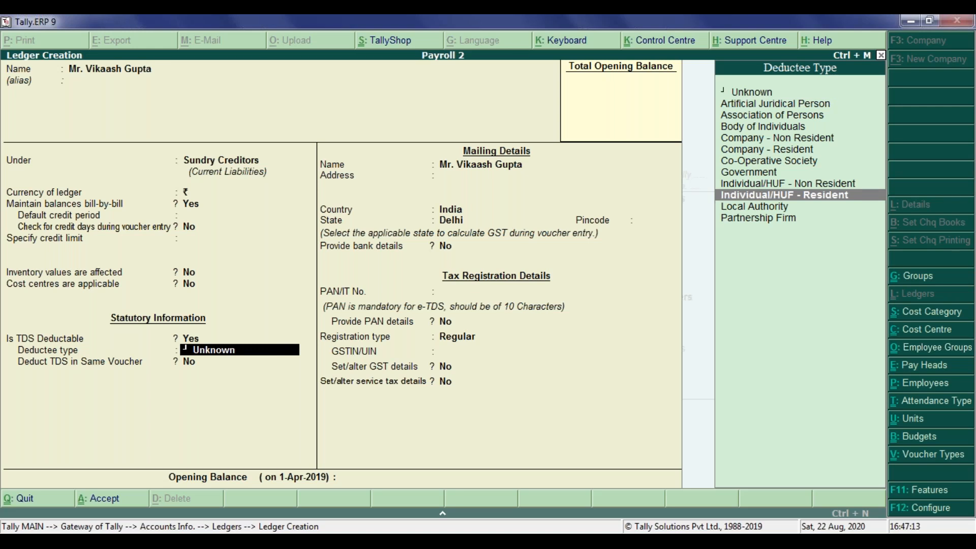
{"action": "key", "text": "Return"}
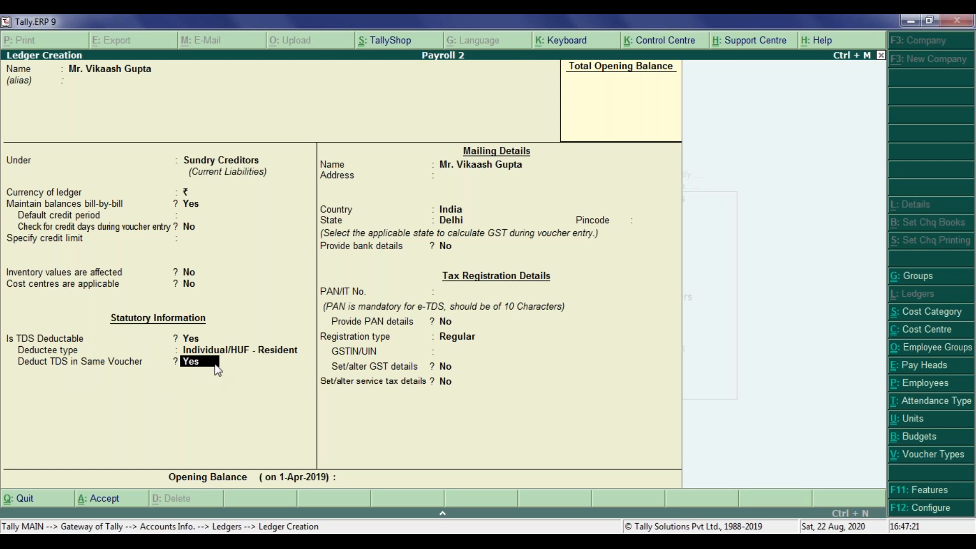
{"action": "key", "text": "Return"}
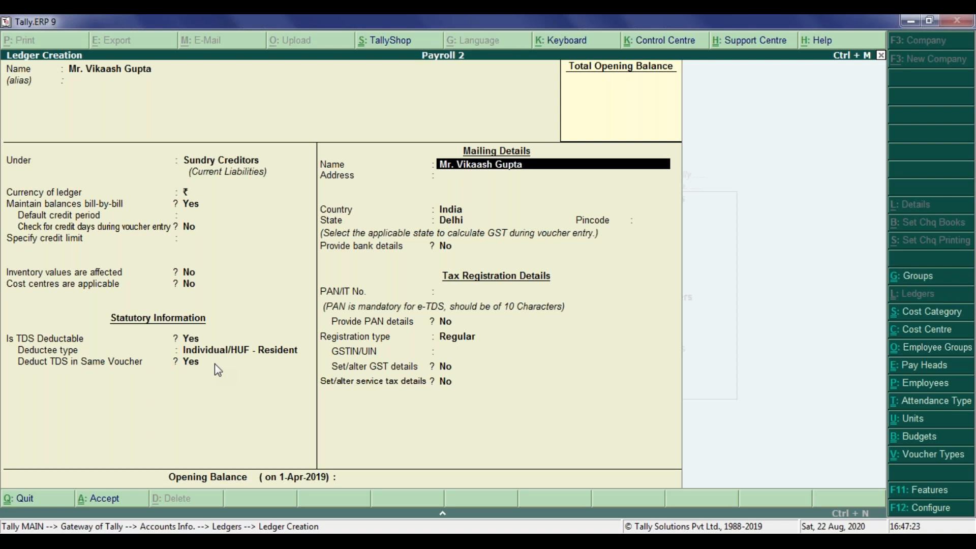
Keep the creditor ledger's default mailing and Regular tax registration details, leave PAN and opening balance blank, and save the ledger.
{"action": "key", "text": "Return"}
{"action": "key", "text": "Return"}
{"action": "key", "text": "Return"}
{"action": "key", "text": "Return"}
{"action": "key", "text": "Return"}
{"action": "key", "text": "Return"}
{"action": "key", "text": "Return"}
{"action": "key", "text": "Return"}
{"action": "key", "text": "Return"}
{"action": "key", "text": "Return"}
{"action": "key", "text": "Return"}
{"action": "key", "text": "Return"}
{"action": "key", "text": "Return"}
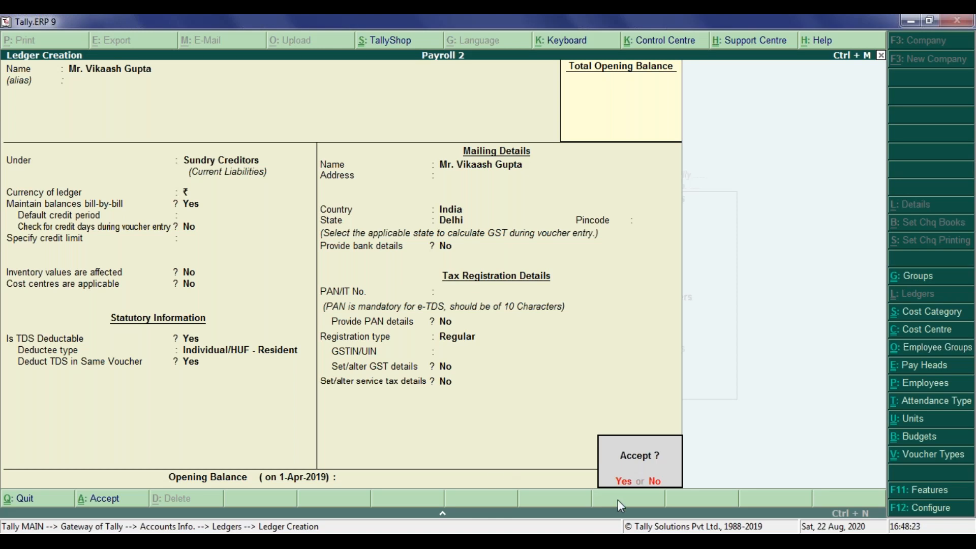
{"action": "key", "text": "Return"}
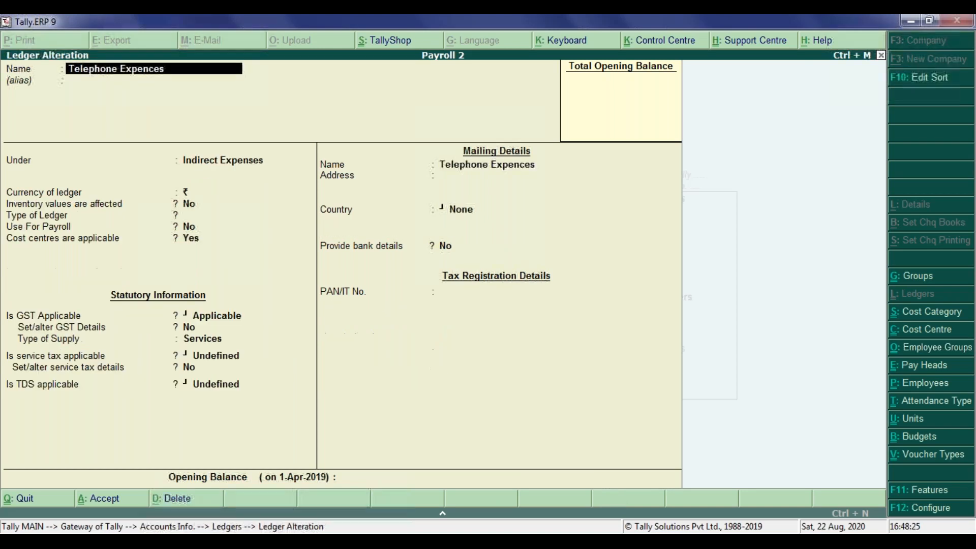
Browse back through the existing ledgers in alteration mode, then leave without changing any of them.
{"action": "key", "text": "Page_Up"}
{"action": "key", "text": "Page_Up"}
{"action": "key", "text": "Page_Up"}
{"action": "key", "text": "Page_Up"}
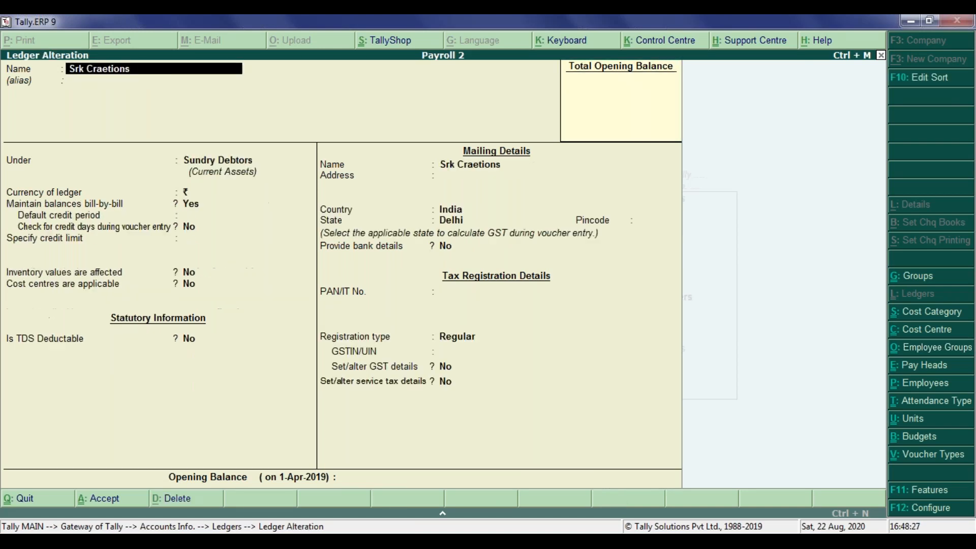
{"action": "key", "text": "Page_Up"}
{"action": "key", "text": "Page_Up"}
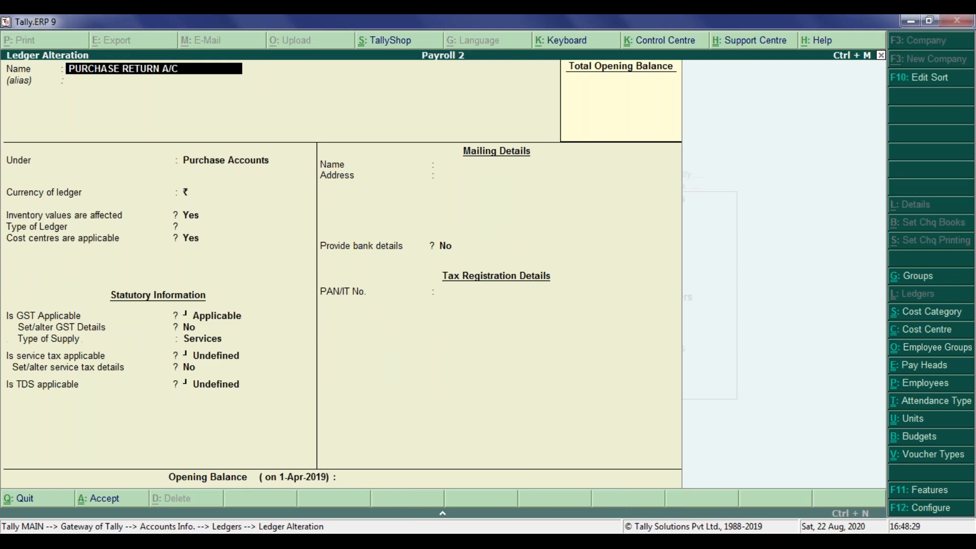
{"action": "key", "text": "Escape"}
{"action": "key", "text": "Page_Up"}
{"action": "key", "text": "Escape"}
{"action": "key", "text": "y"}
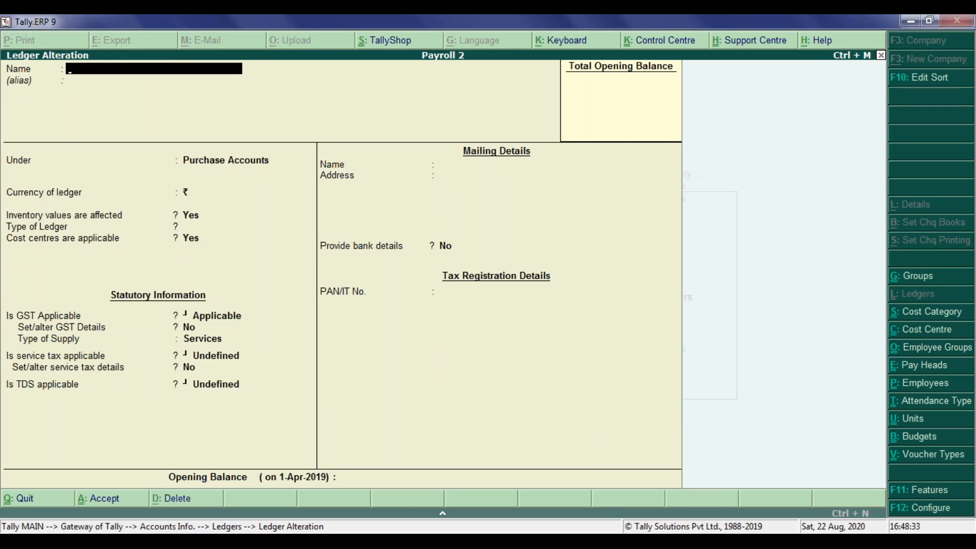
{"action": "key", "text": "Escape"}
{"action": "key", "text": "y"}
Open the creditor's ledger for alteration to review its TDS settings, then quit without changes.
{"action": "key", "text": "Down"}
{"action": "key", "text": "Down"}
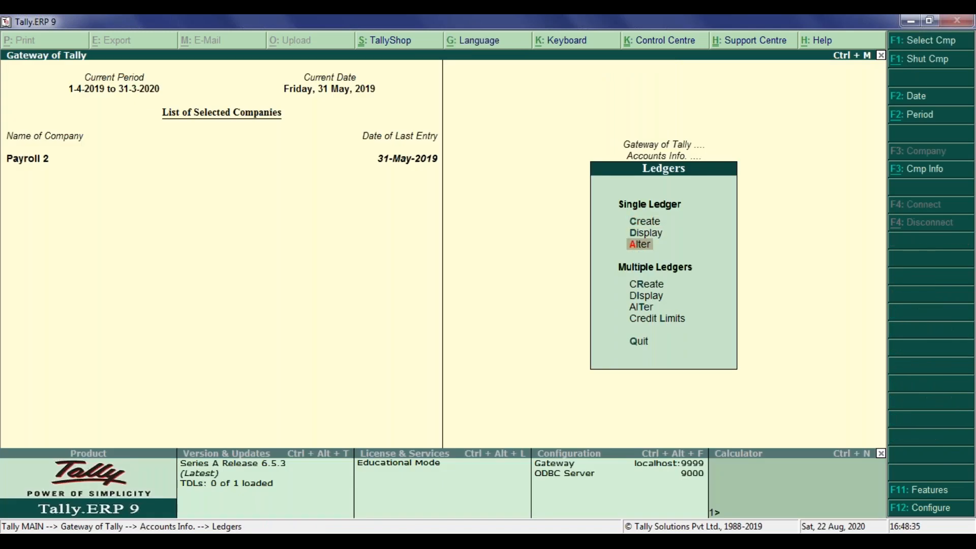
{"action": "key", "text": "Return"}
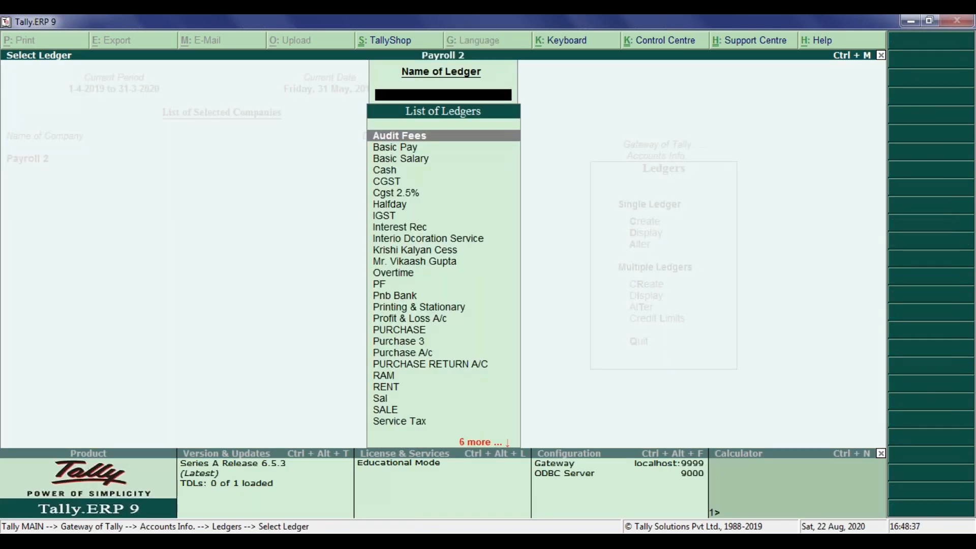
{"action": "type", "text": "Mr"}
{"action": "key", "text": "Return"}
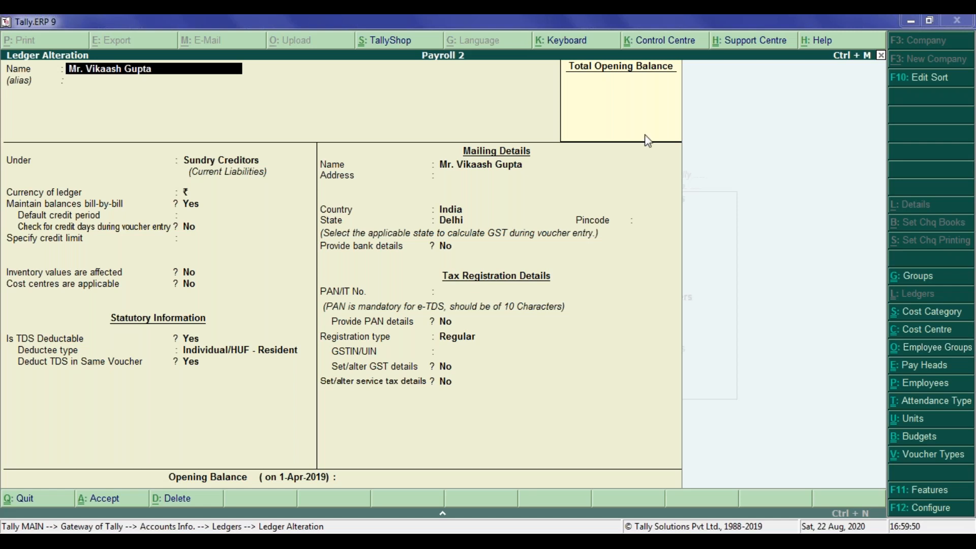
{"action": "key", "text": "Escape"}
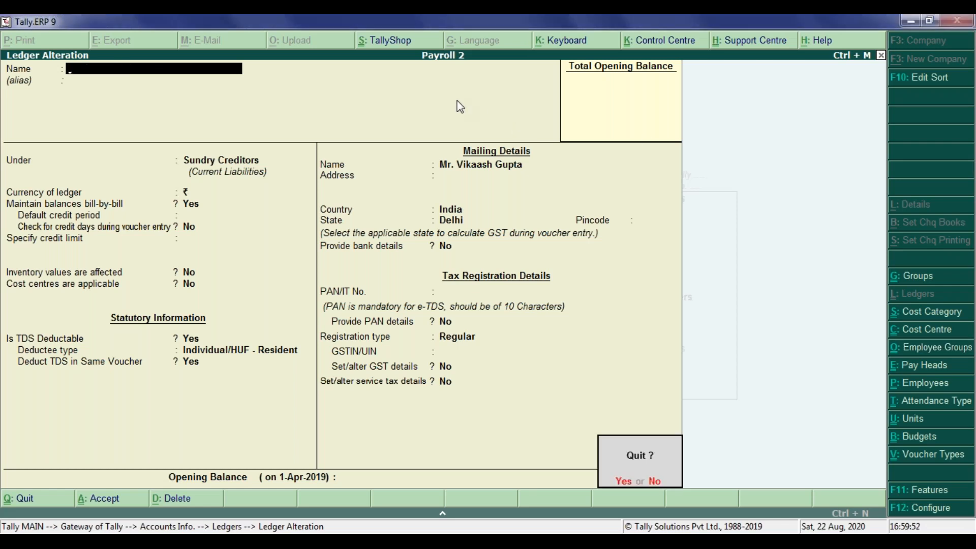
{"action": "key", "text": "y"}
{"action": "key", "text": "Escape"}
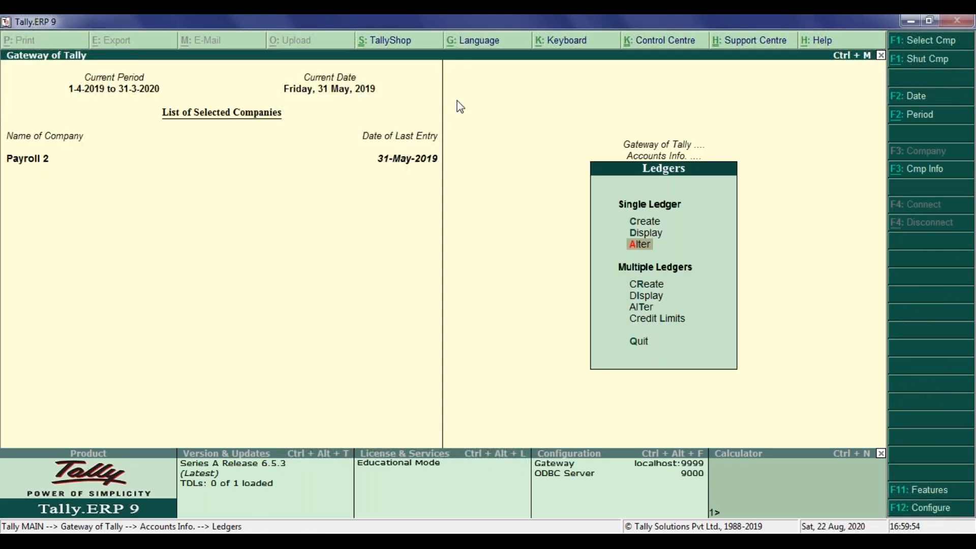
Start a new single ledger named Tds on Professional Services, without an alias, and place it under Duties & Taxes.
{"action": "key", "text": "Up"}
{"action": "key", "text": "Up"}
{"action": "key", "text": "Return"}
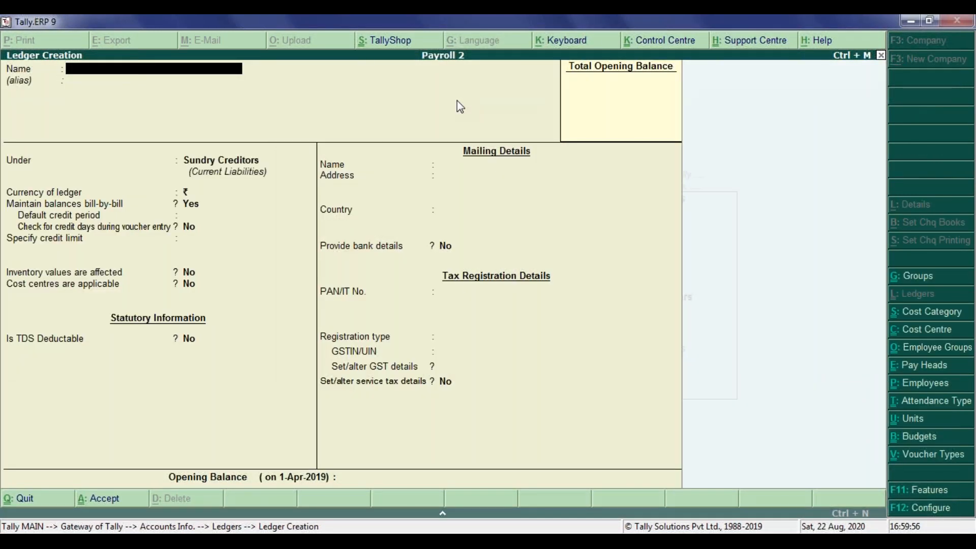
{"action": "type", "text": "Tds on Professional Services"}
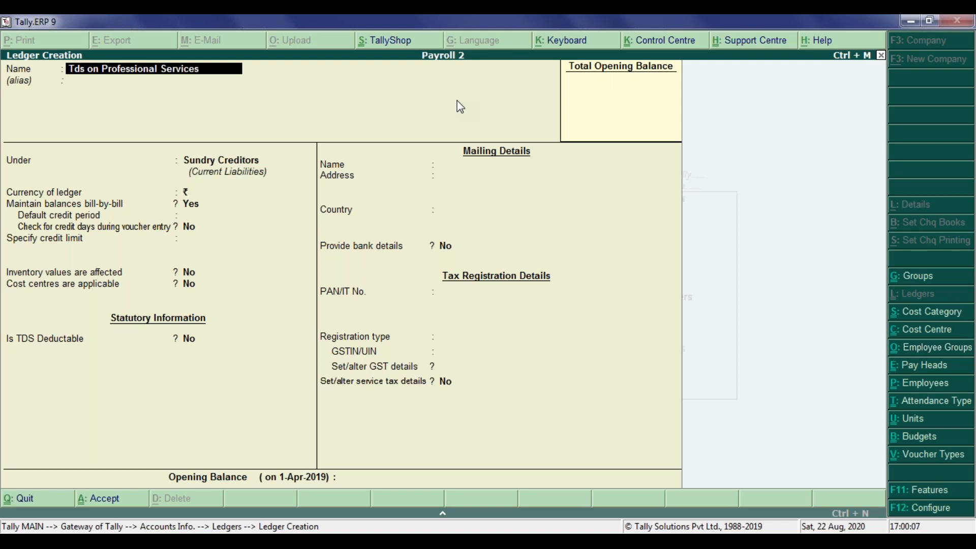
{"action": "key", "text": "Return"}
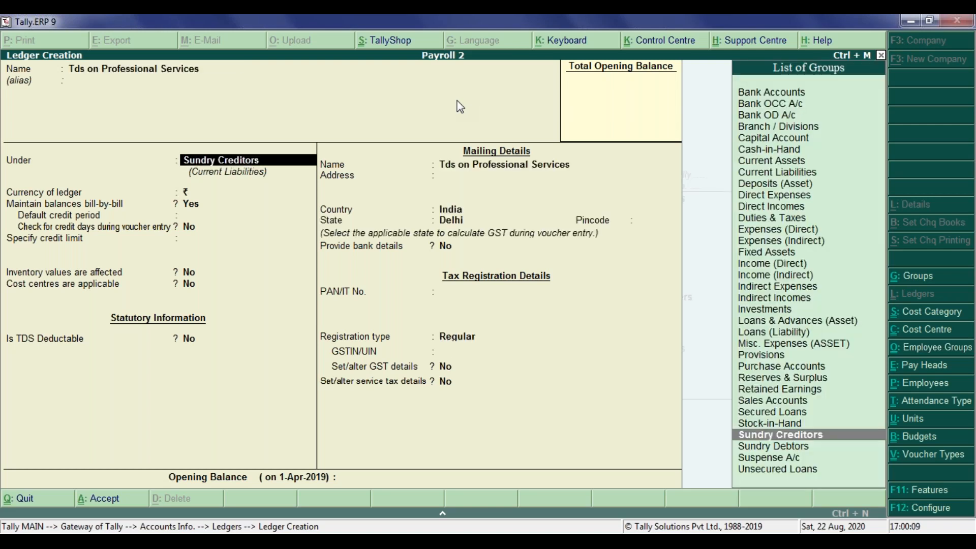
{"action": "type", "text": "Duties & Taxes"}
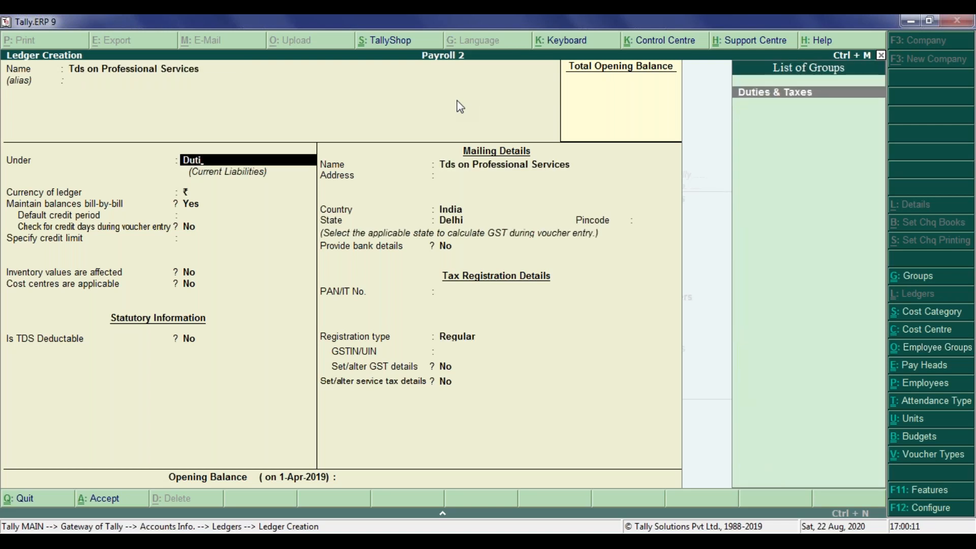
{"action": "key", "text": "Return"}
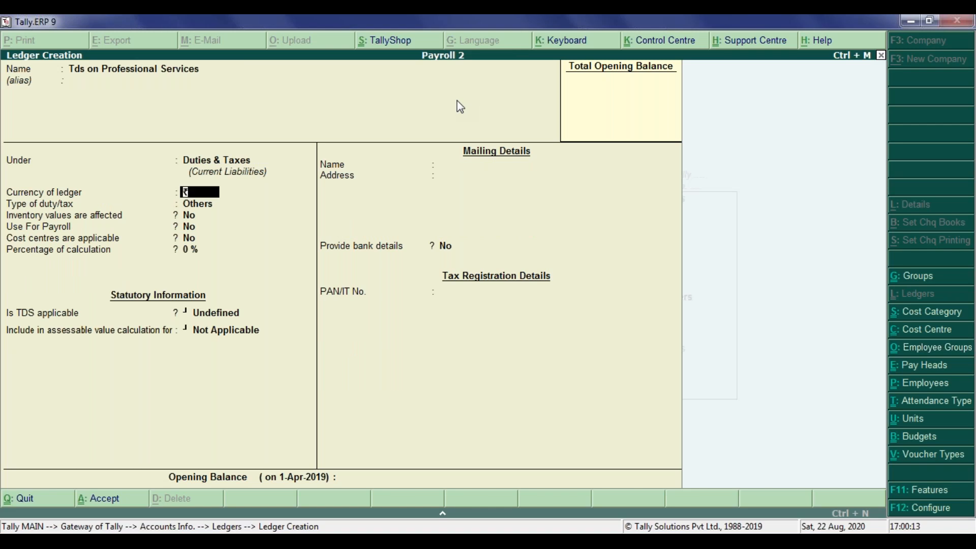
Set the ledger's duty/tax type to TDS with Technical Service & Professional Service as the nature of payment.
{"action": "key", "text": "Return"}
{"action": "key", "text": "Down"}
{"action": "key", "text": "Down"}
{"action": "key", "text": "Down"}
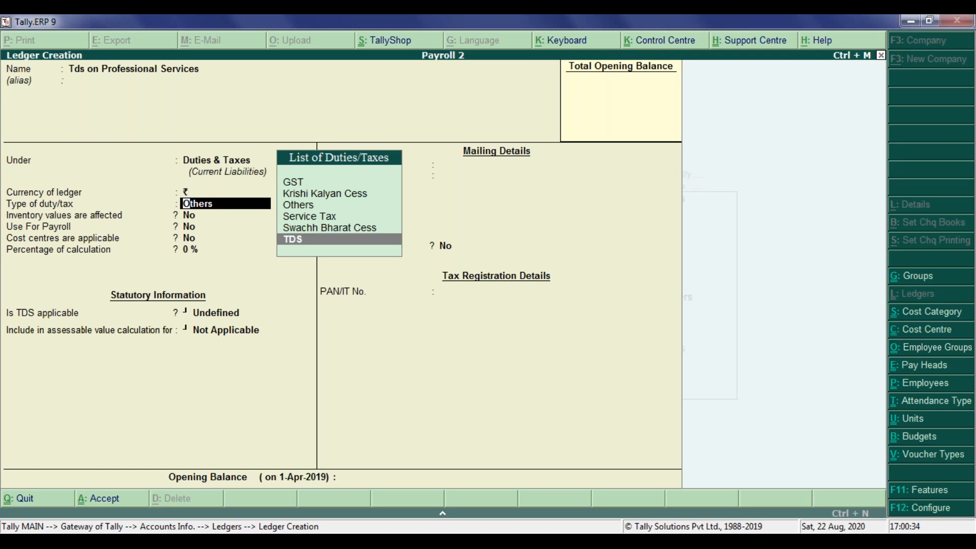
{"action": "key", "text": "Return"}
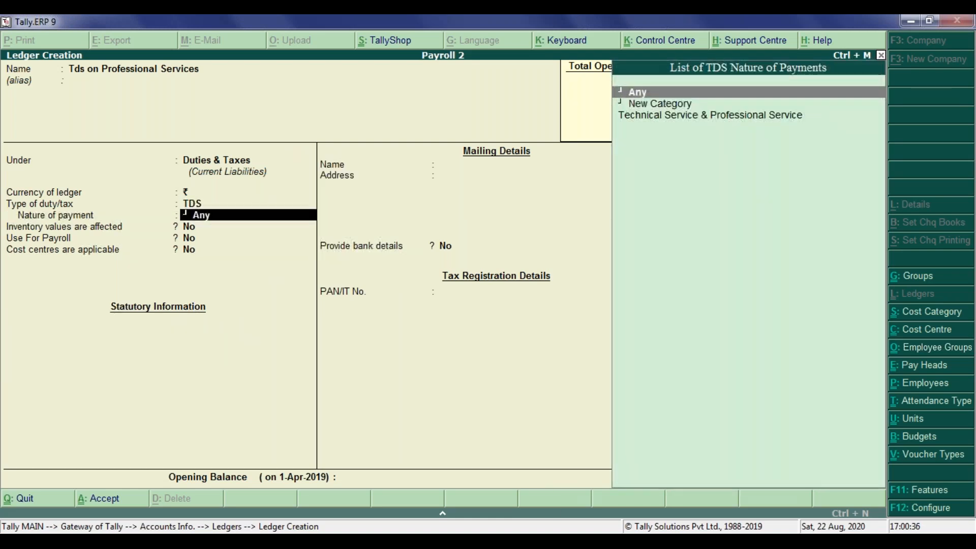
{"action": "key", "text": "Down"}
{"action": "key", "text": "Down"}
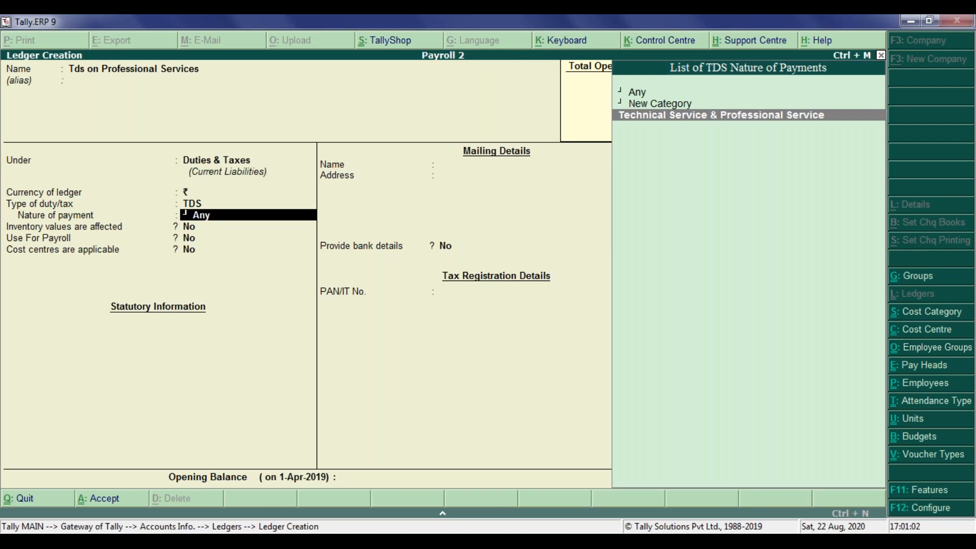
{"action": "key", "text": "Return"}
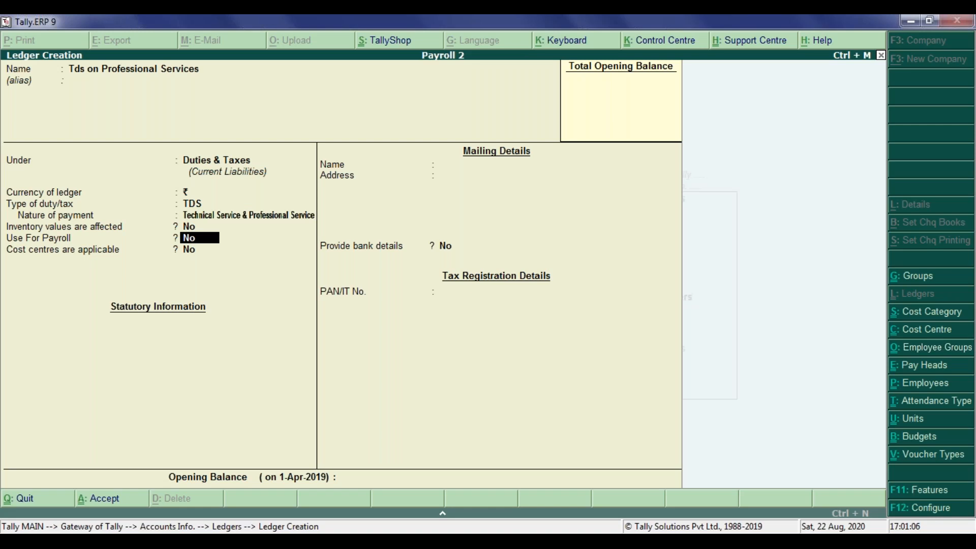
Keep payroll use and cost centres at No, save the Tds on Professional Services ledger, and return to the Gateway of Tally.
{"action": "key", "text": "Return"}
{"action": "key", "text": "Return"}
{"action": "key", "text": "Return"}
{"action": "key", "text": "Return"}
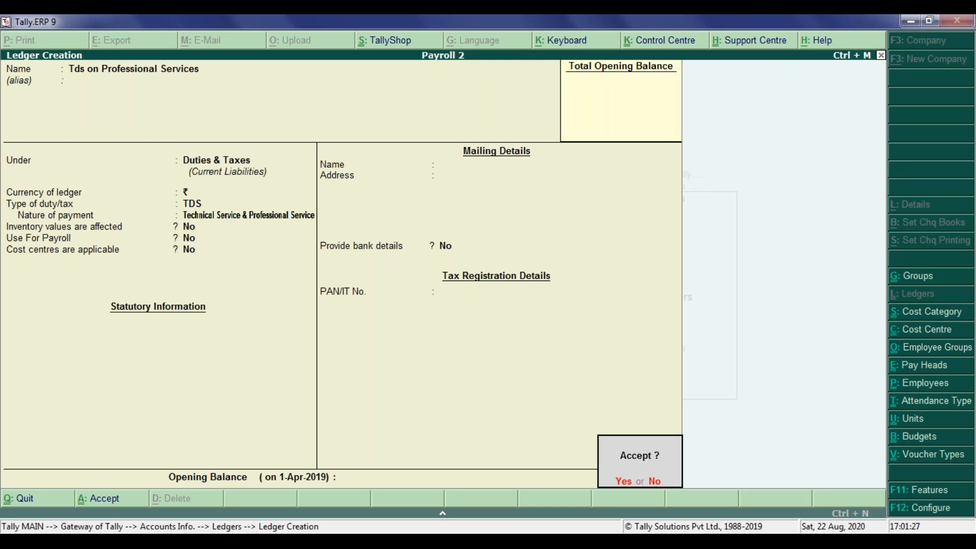
{"action": "key", "text": "Return"}
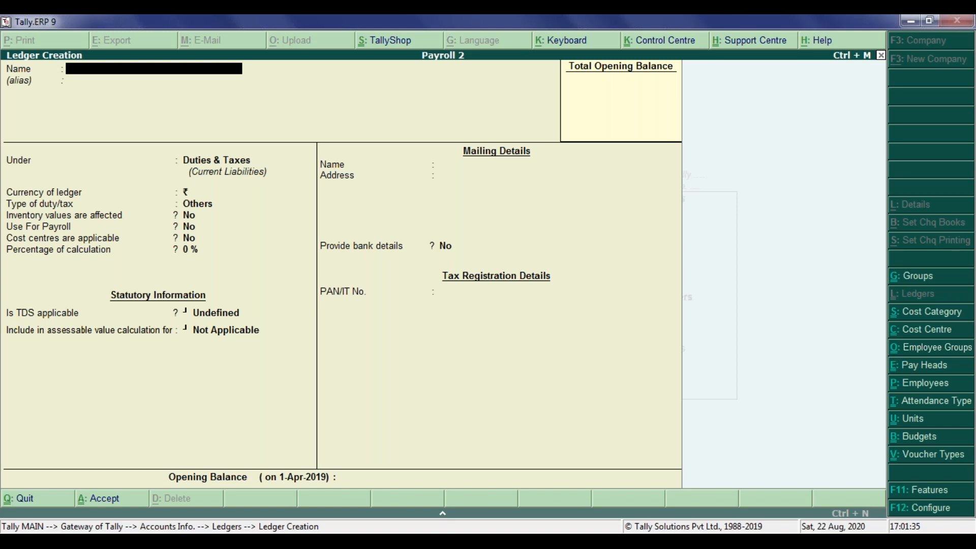
{"action": "key", "text": "Escape"}
{"action": "key", "text": "y"}
{"action": "key", "text": "Escape"}
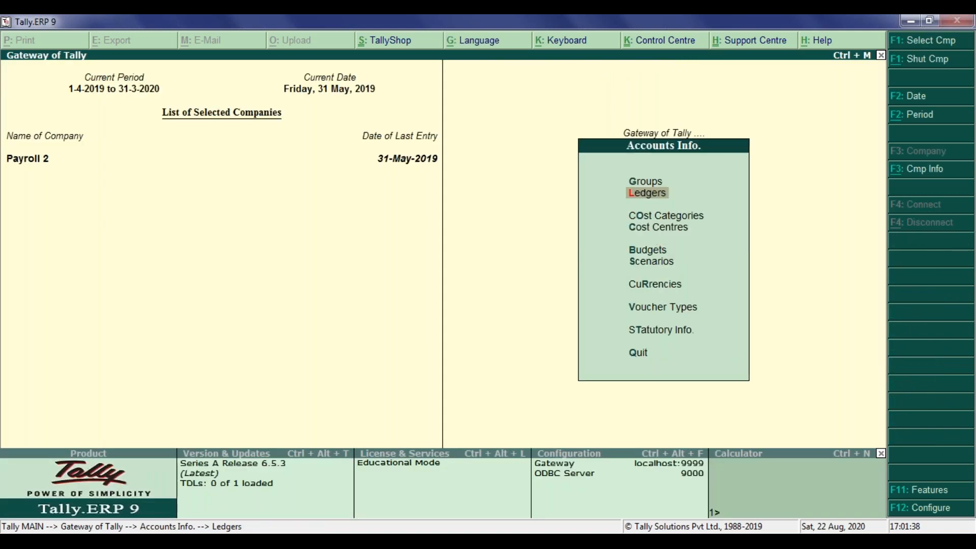
{"action": "key", "text": "Escape"}
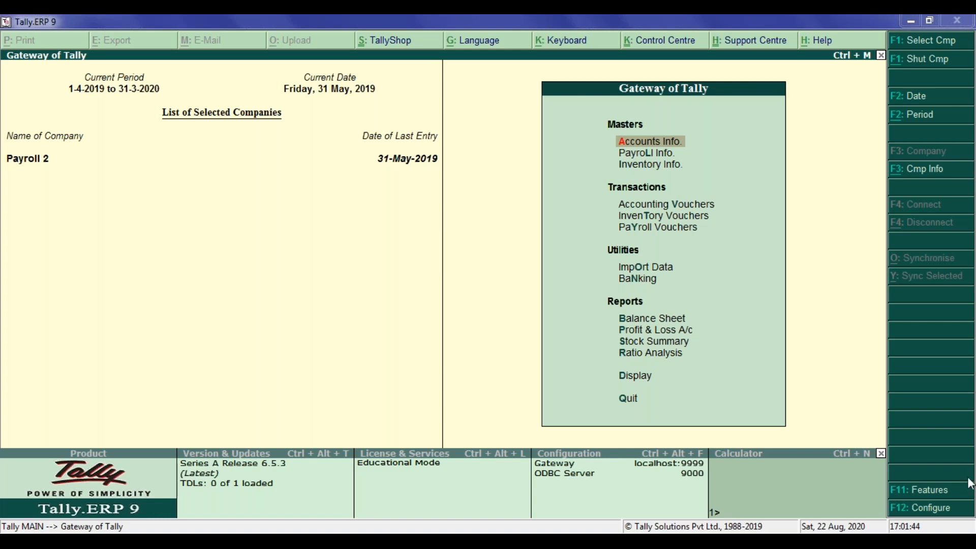
Start a journal voucher with the cost centre class Not Applicable and debit Audit Fees with 50,000.
{"action": "double_click", "coordinate": [660, 206]}
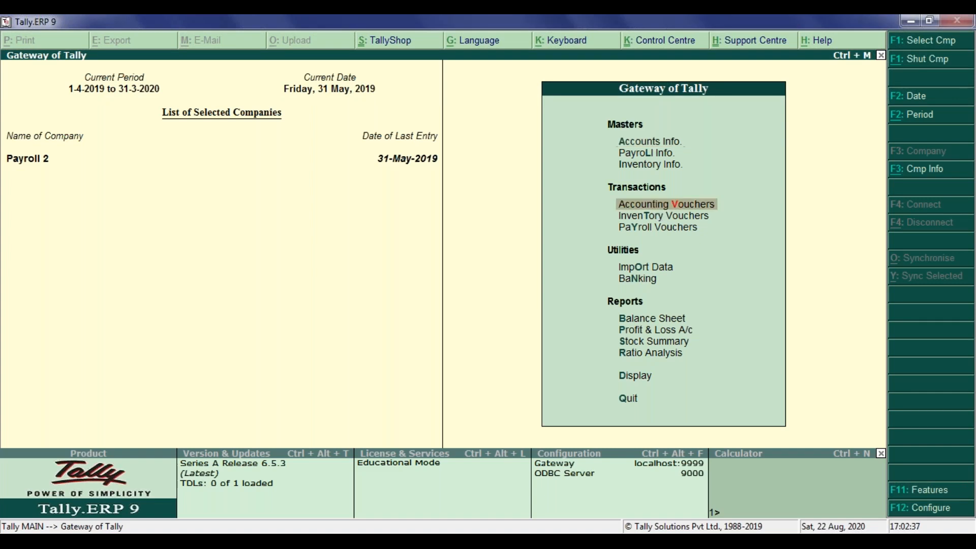
{"action": "key", "text": "F7"}
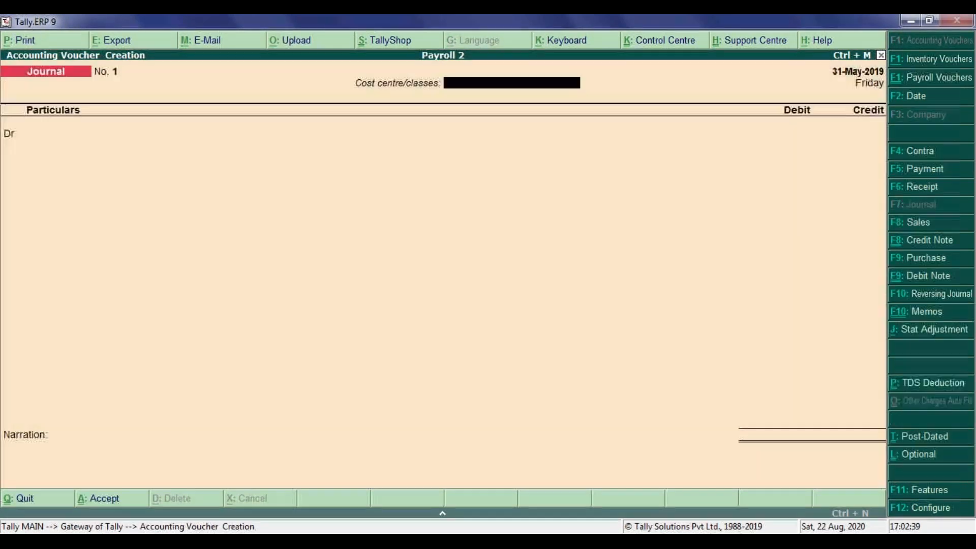
{"action": "key", "text": "Return"}
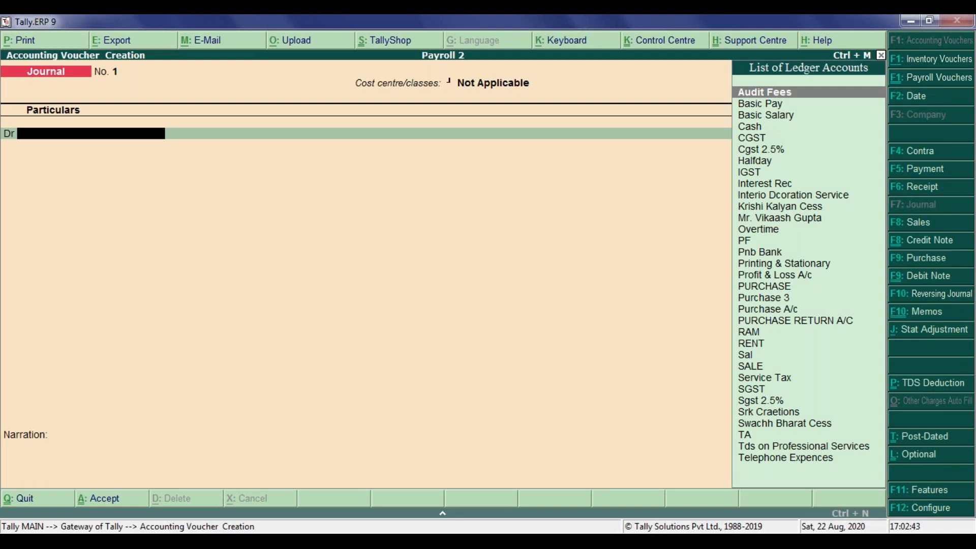
{"action": "type", "text": "a"}
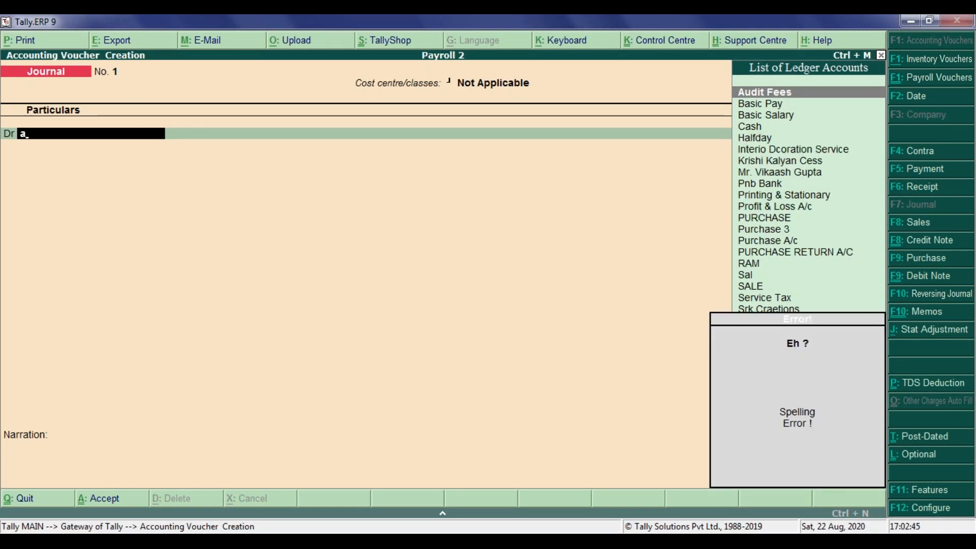
{"action": "key", "text": "Return"}
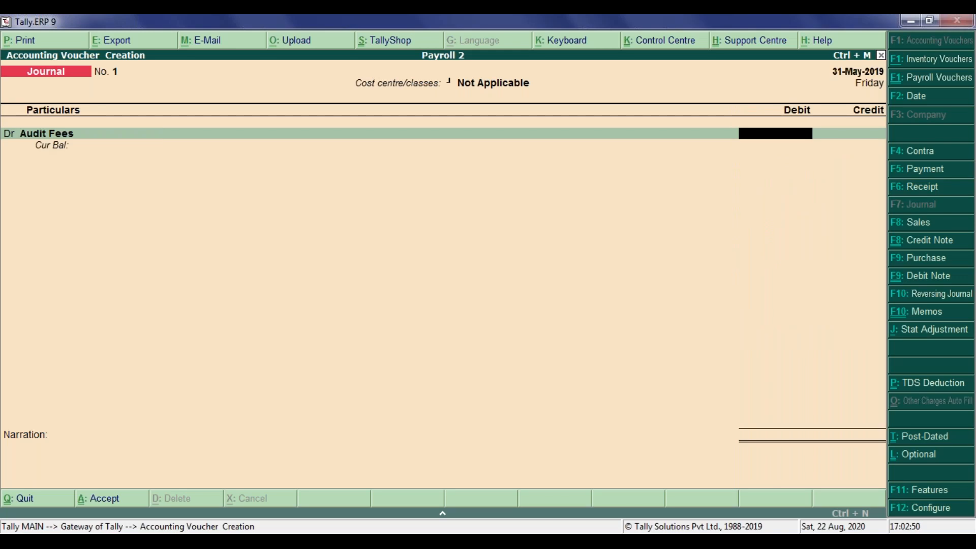
{"action": "type", "text": "50000"}
{"action": "key", "text": "Return"}
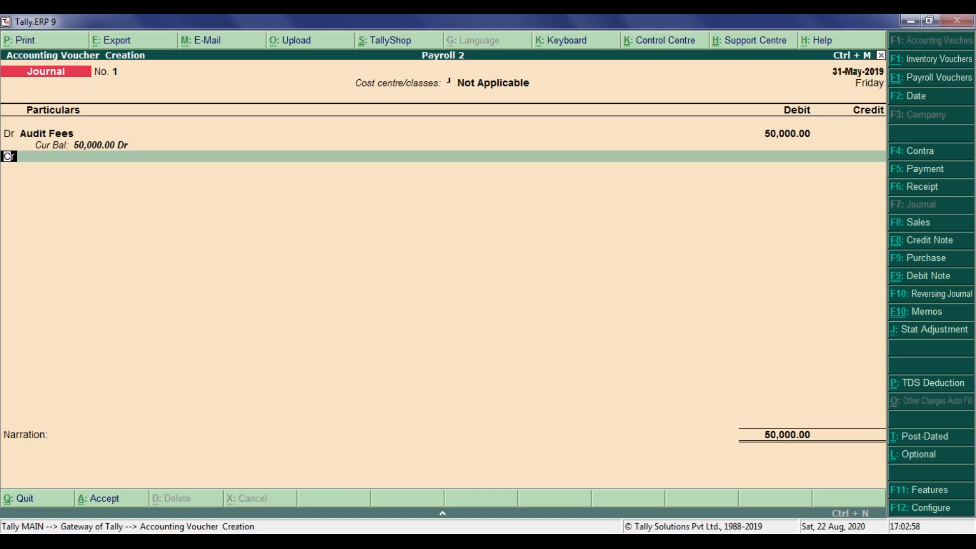
Credit the auditor's personal ledger in the journal voucher and allocate it to New Ref 1.
{"action": "key", "text": "Return"}
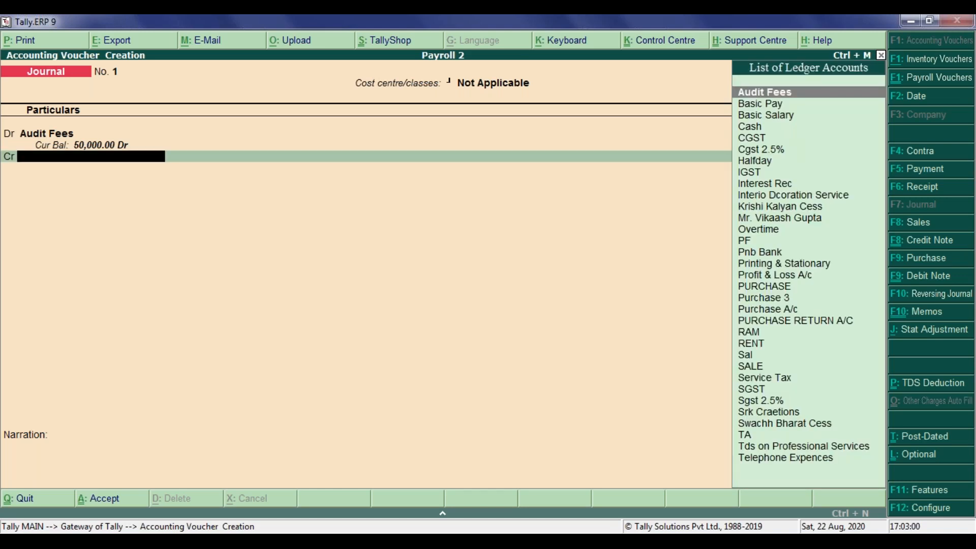
{"action": "type", "text": "mr"}
{"action": "key", "text": "Return"}
{"action": "key", "text": "Return"}
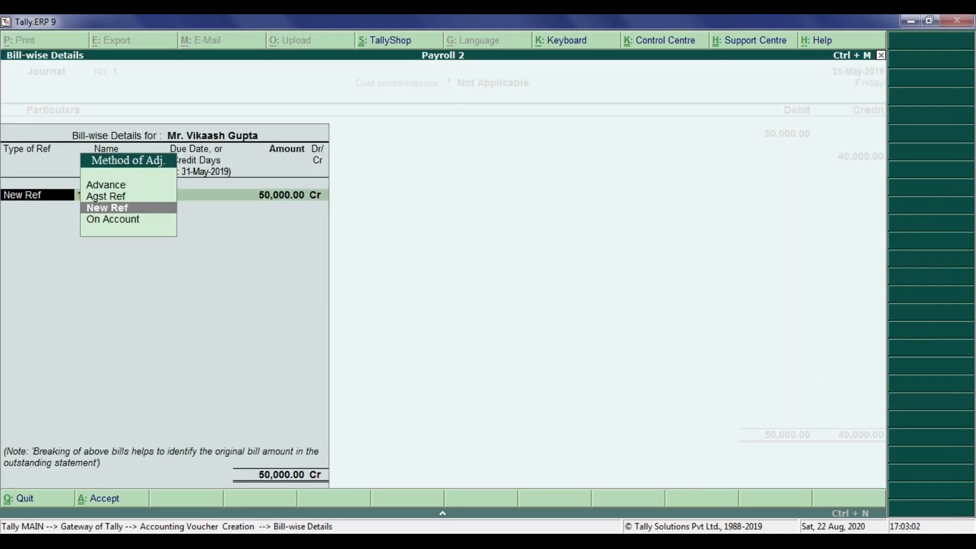
{"action": "key", "text": "Return"}
{"action": "key", "text": "Return"}
{"action": "key", "text": "Return"}
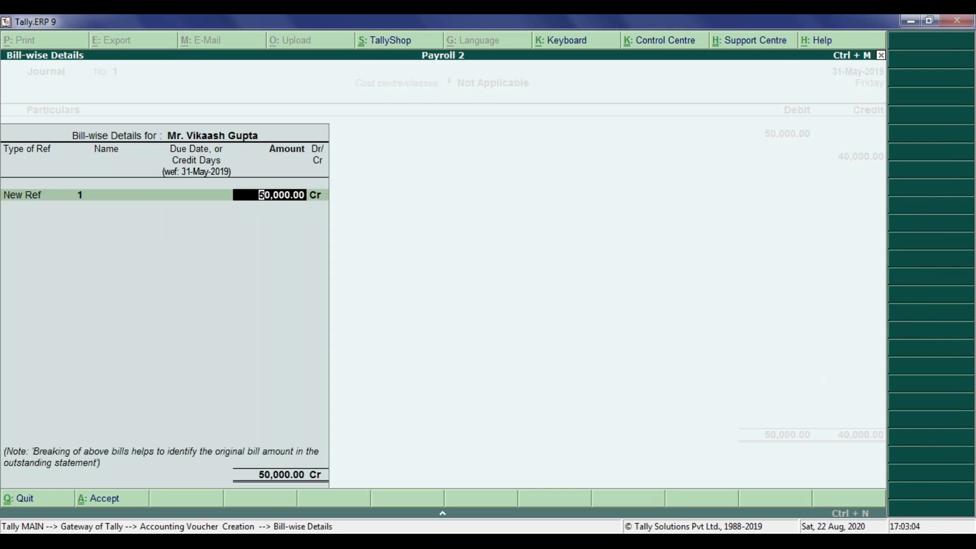
Set the amount of bill reference 1 to 45,000 as a credit.
{"action": "type", "text": "450000"}
{"action": "key", "text": "Return"}
{"action": "key", "text": "BackSpace"}
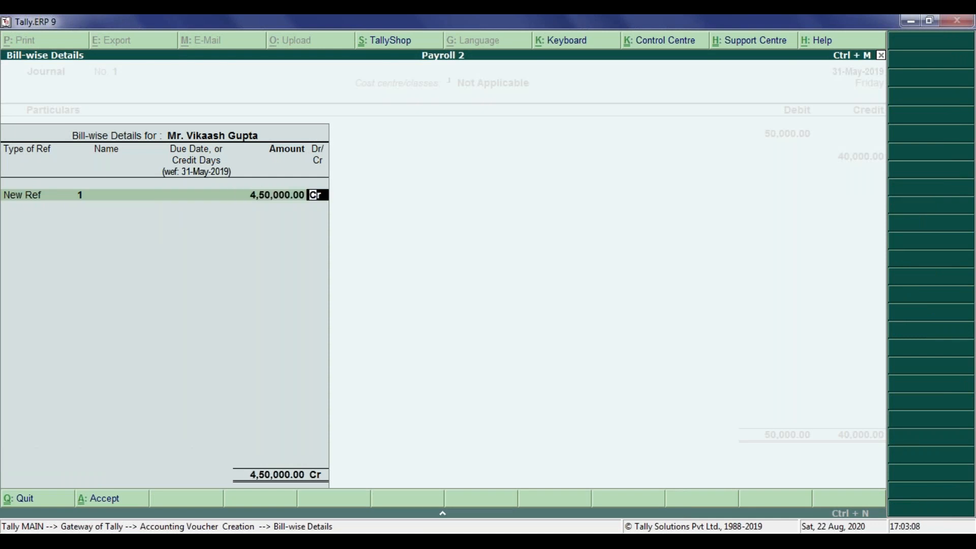
{"action": "type", "text": "45,000"}
{"action": "key", "text": "Return"}
{"action": "key", "text": "Return"}
{"action": "key", "text": "Return"}
Try Agst Ref as the method of adjustment for the second bill row, and set it back to New Ref.
{"action": "key", "text": "BackSpace"}
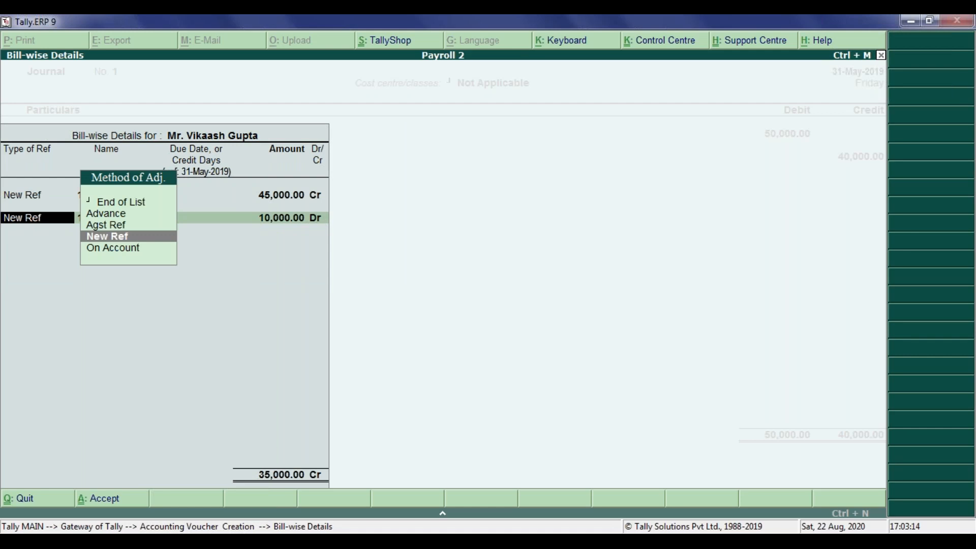
{"action": "key", "text": "Up"}
{"action": "key", "text": "Return"}
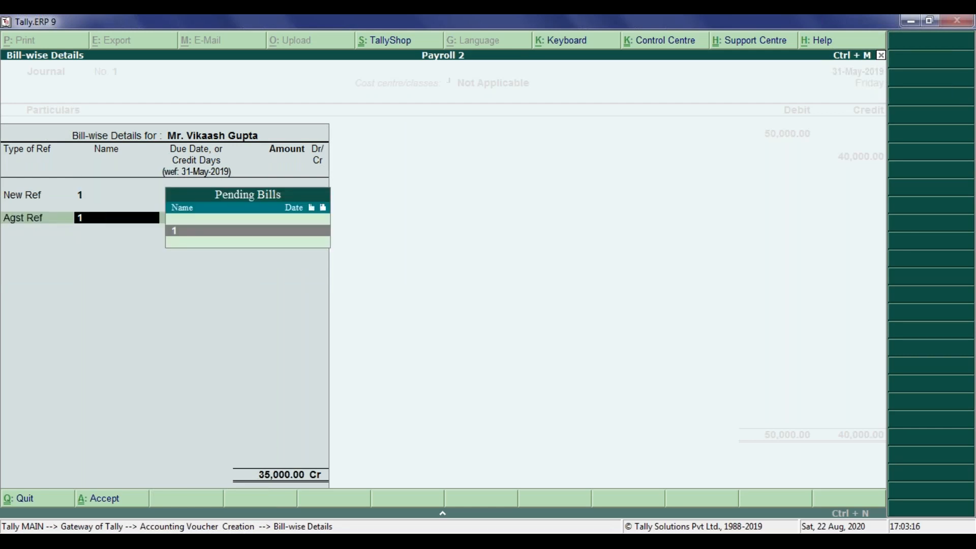
{"action": "key", "text": "BackSpace"}
{"action": "key", "text": "Up"}
{"action": "key", "text": "Down"}
{"action": "key", "text": "Down"}
{"action": "key", "text": "Return"}
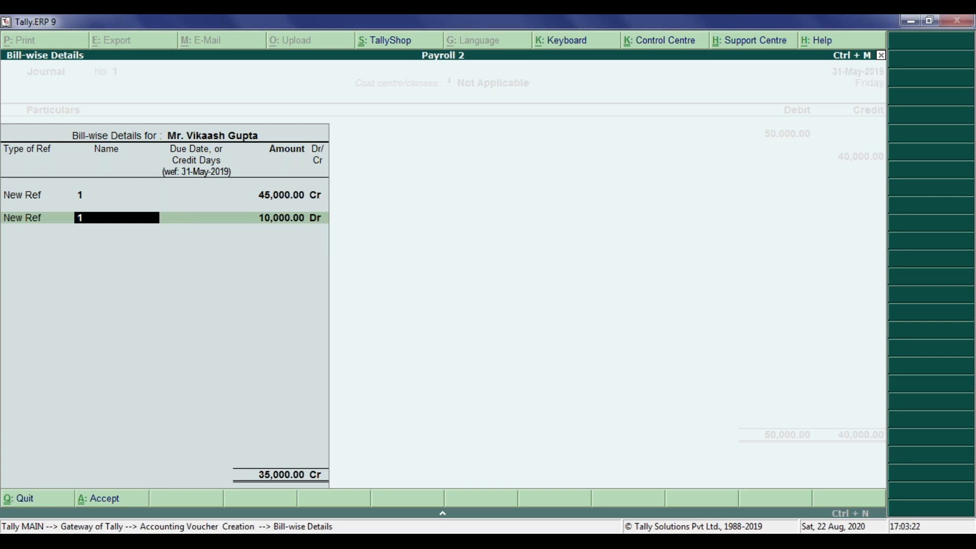
Discard the bill-wise details and the unfinished journal voucher, returning to the Gateway of Tally.
{"action": "key", "text": "Escape"}
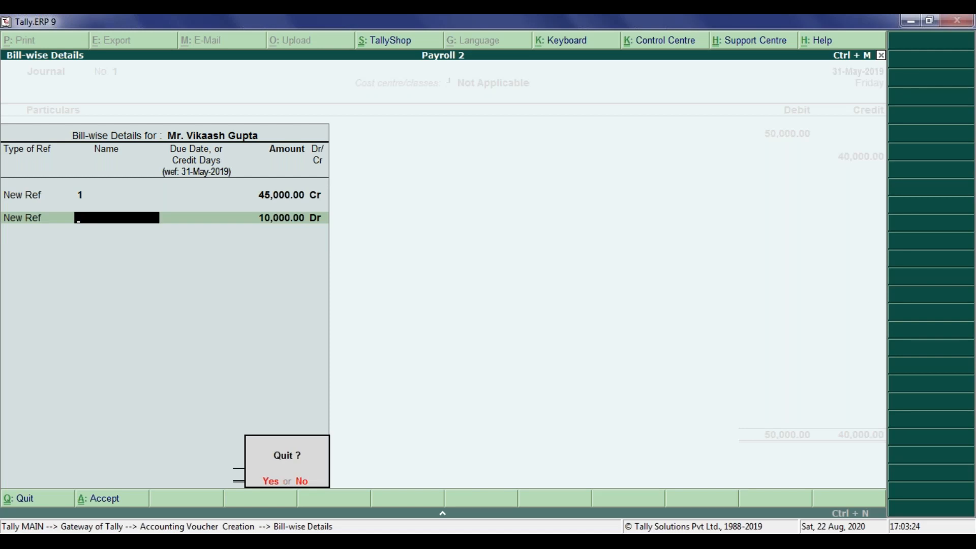
{"action": "key", "text": "y"}
{"action": "key", "text": "Escape"}
{"action": "key", "text": "y"}
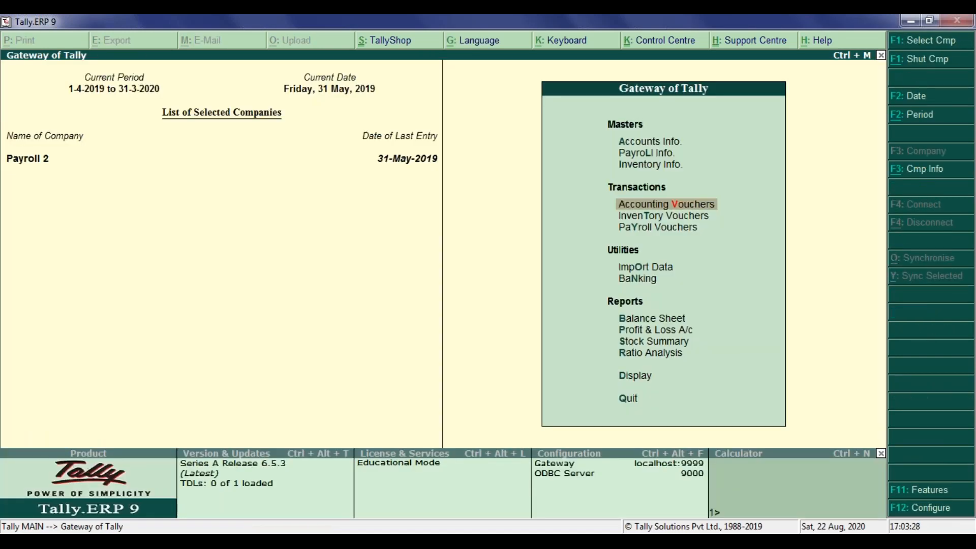
Start a new journal voucher with cost centre class Not Applicable and debit Audit Fees with 50,000.
{"action": "key", "text": "Return"}
{"action": "key", "text": "Return"}
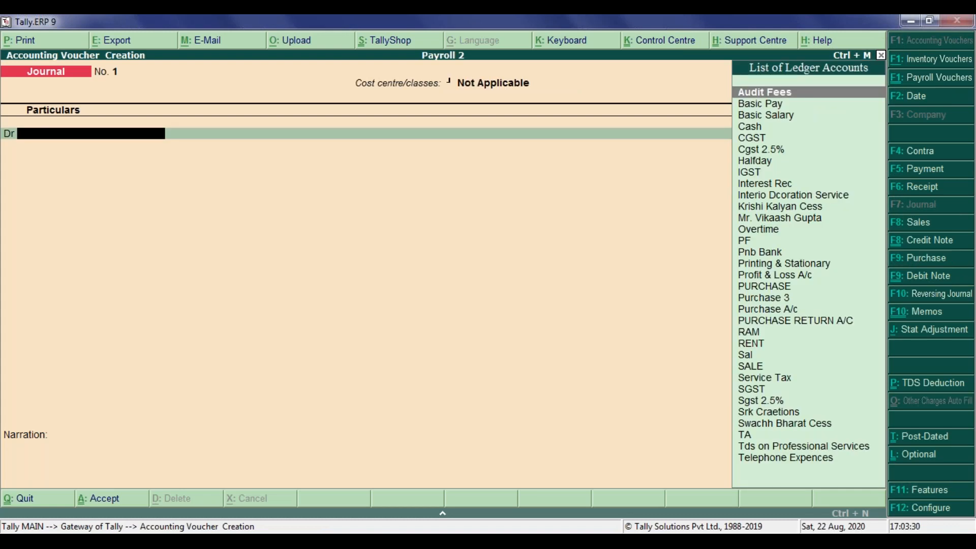
{"action": "type", "text": "a"}
{"action": "key", "text": "Return"}
{"action": "type", "text": "50,000"}
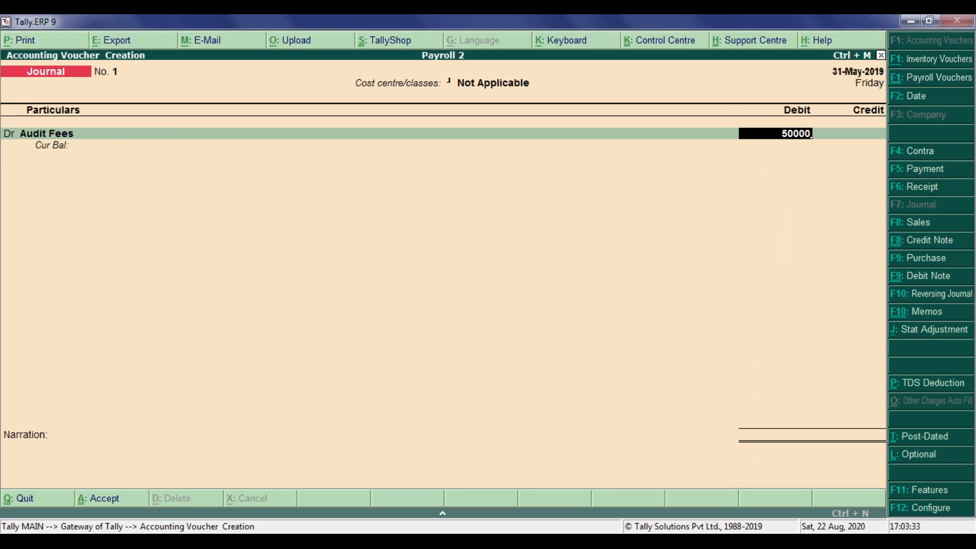
{"action": "key", "text": "Return"}
{"action": "key", "text": "Return"}
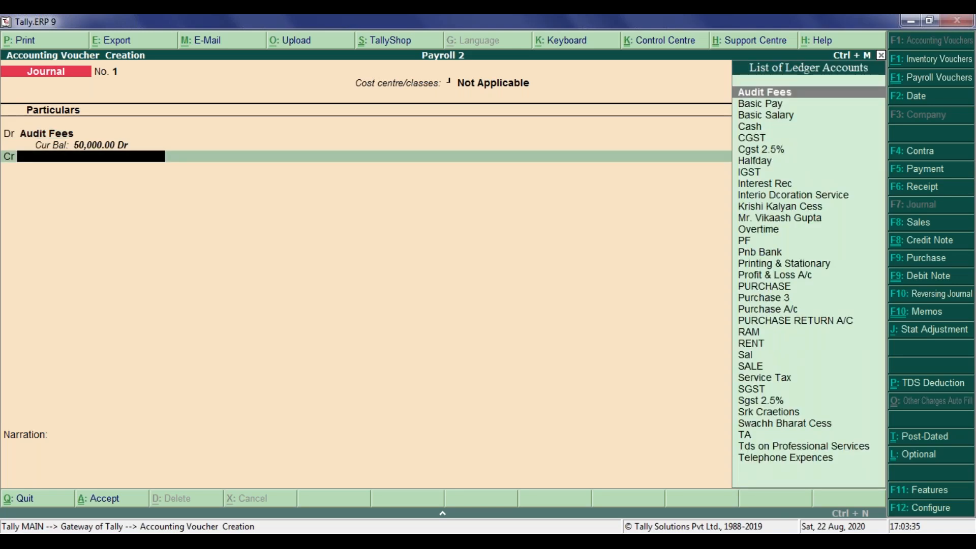
Credit the auditor's personal ledger and choose New Ref for its bill-wise allocation.
{"action": "type", "text": "m"}
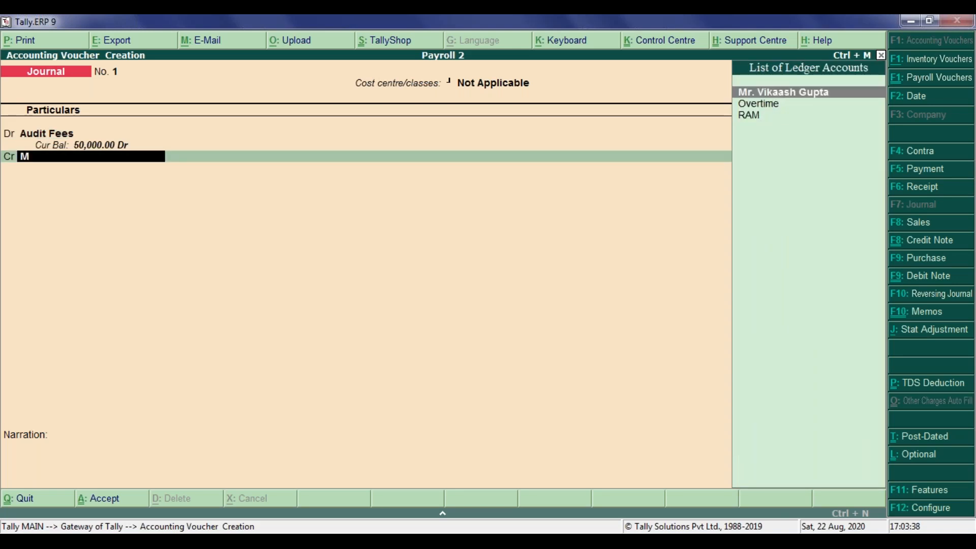
{"action": "key", "text": "Return"}
{"action": "key", "text": "Return"}
Set the bill-wise amount of New Ref 1 to 45,000 and end the bill list.
{"action": "key", "text": "Return"}
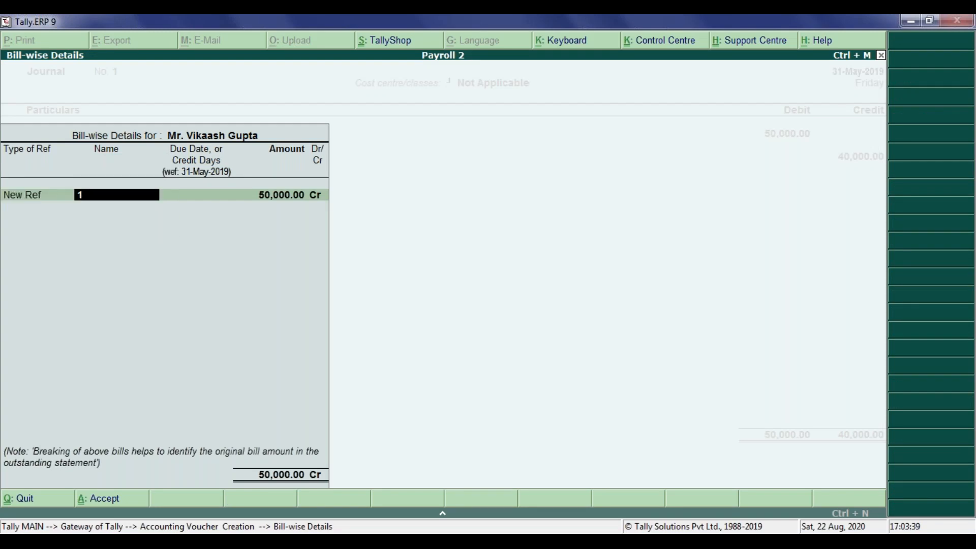
{"action": "key", "text": "Return"}
{"action": "type", "text": "450"}
{"action": "key", "text": "BackSpace"}
{"action": "key", "text": "BackSpace"}
{"action": "key", "text": "BackSpace"}
{"action": "key", "text": "Return"}
{"action": "type", "text": "000"}
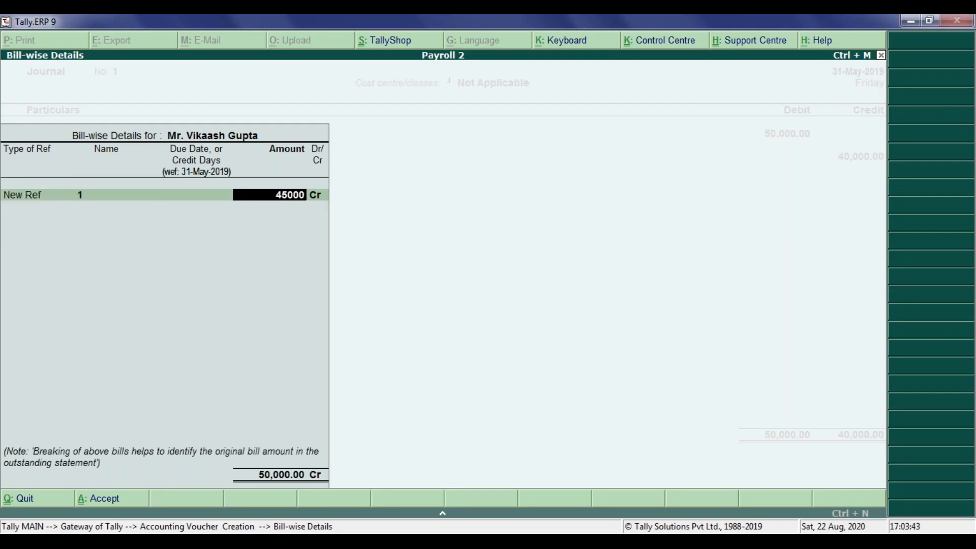
{"action": "key", "text": "Return"}
{"action": "key", "text": "Return"}
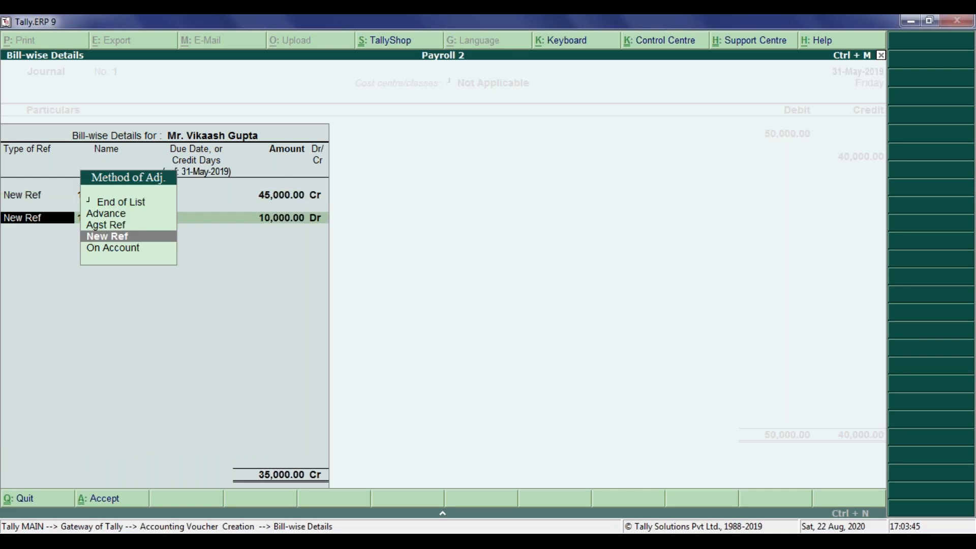
{"action": "key", "text": "Up"}
{"action": "key", "text": "Up"}
{"action": "key", "text": "Up"}
{"action": "key", "text": "Return"}
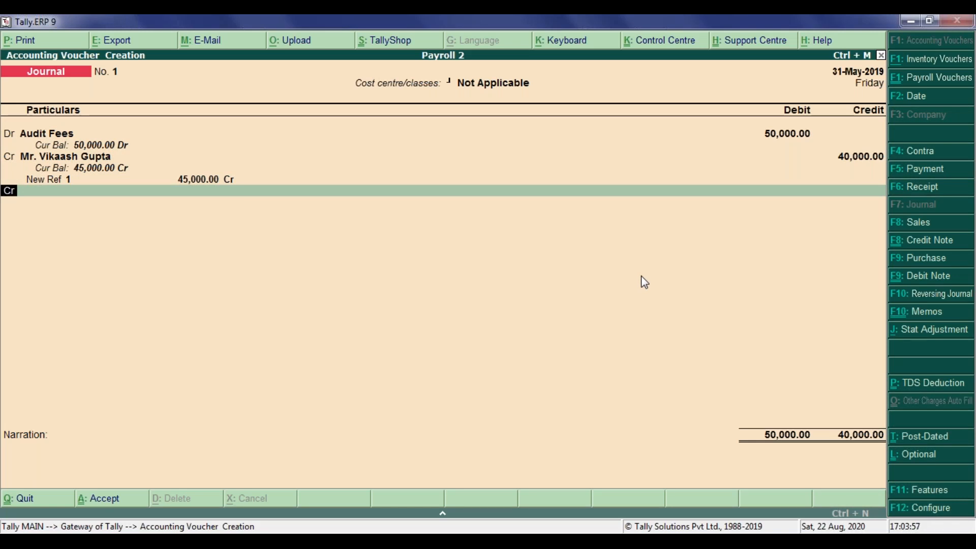
Return to the auditor's credit entry and change the amount of its bill reference 1 to 4,50,000.
{"action": "key", "text": "BackSpace"}
{"action": "key", "text": "BackSpace"}
{"action": "key", "text": "BackSpace"}
{"action": "key", "text": "BackSpace"}
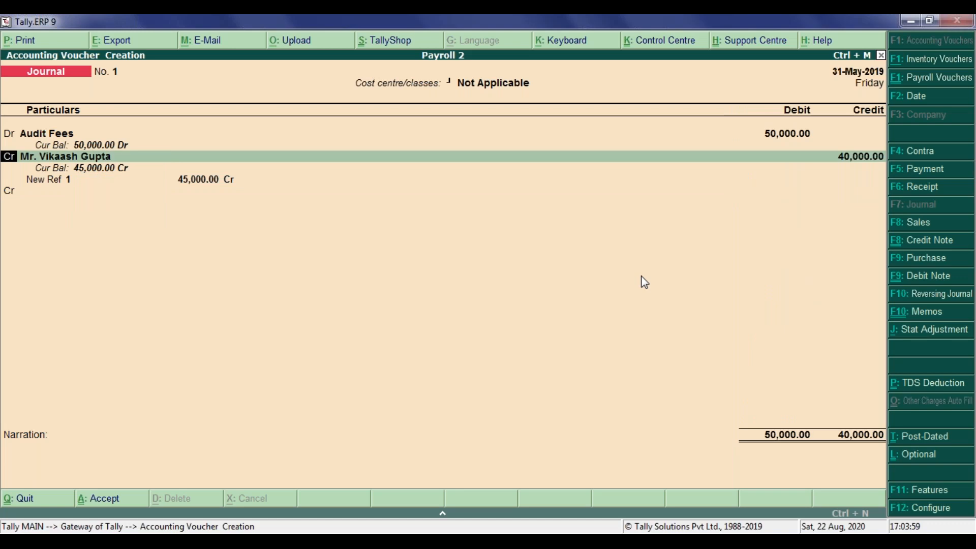
{"action": "key", "text": "Return"}
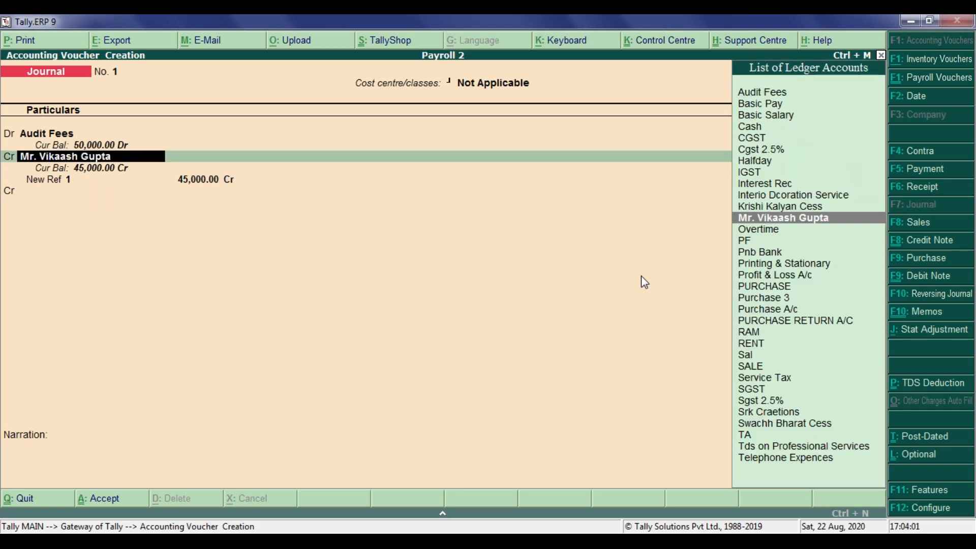
{"action": "key", "text": "Return"}
{"action": "key", "text": "Return"}
{"action": "key", "text": "Return"}
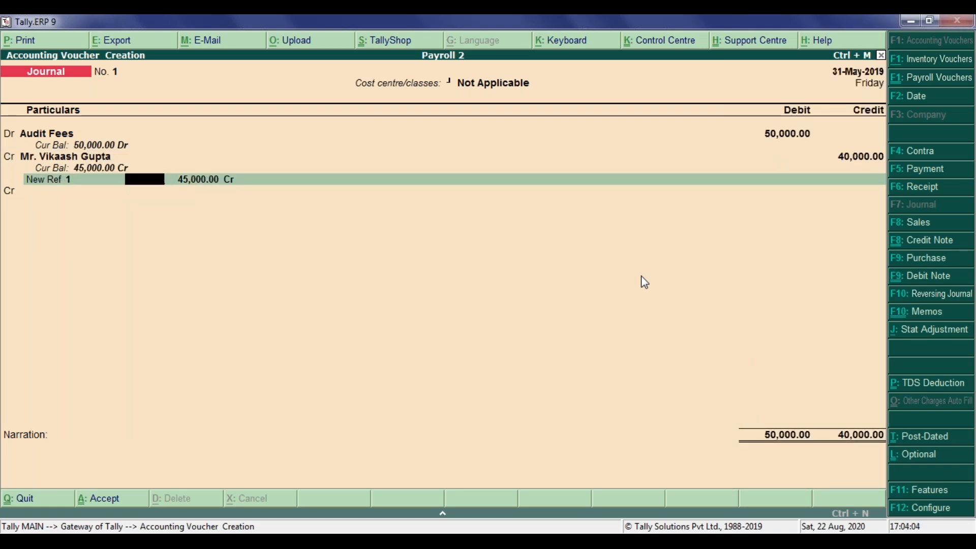
{"action": "key", "text": "Return"}
{"action": "type", "text": "4,50,00"}
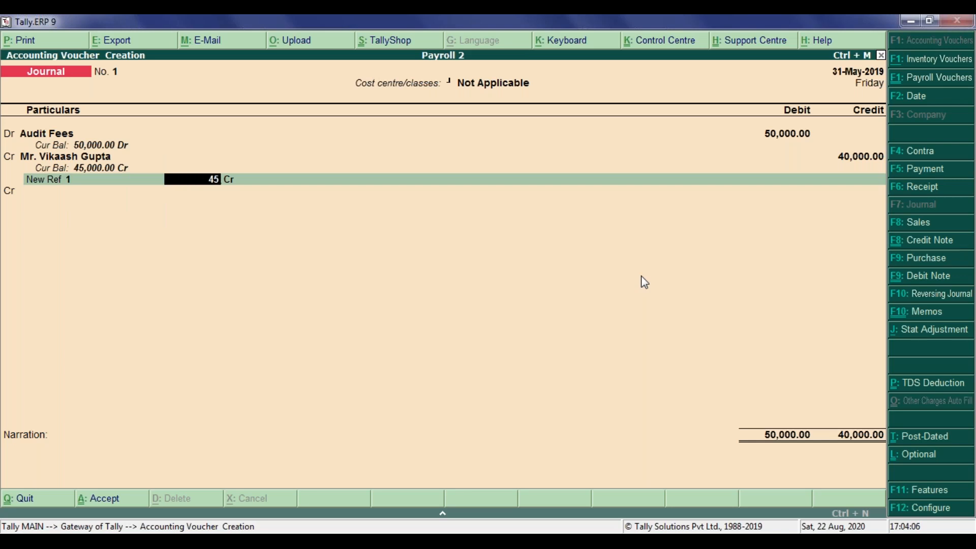
{"action": "type", "text": "0"}
{"action": "key", "text": "Return"}
Try adding a second New Ref 1 line, and discard the journal voucher.
{"action": "key", "text": "Return"}
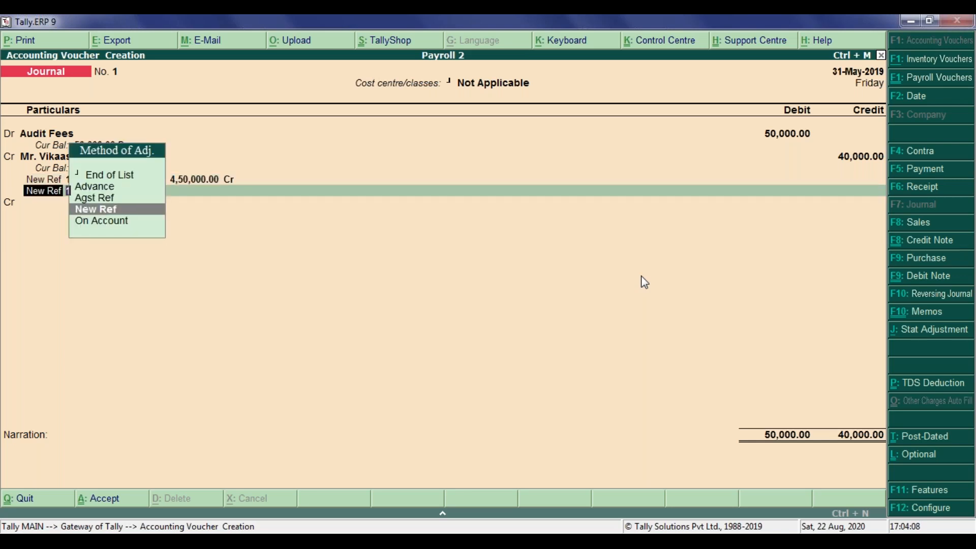
{"action": "key", "text": "Return"}
{"action": "key", "text": "Return"}
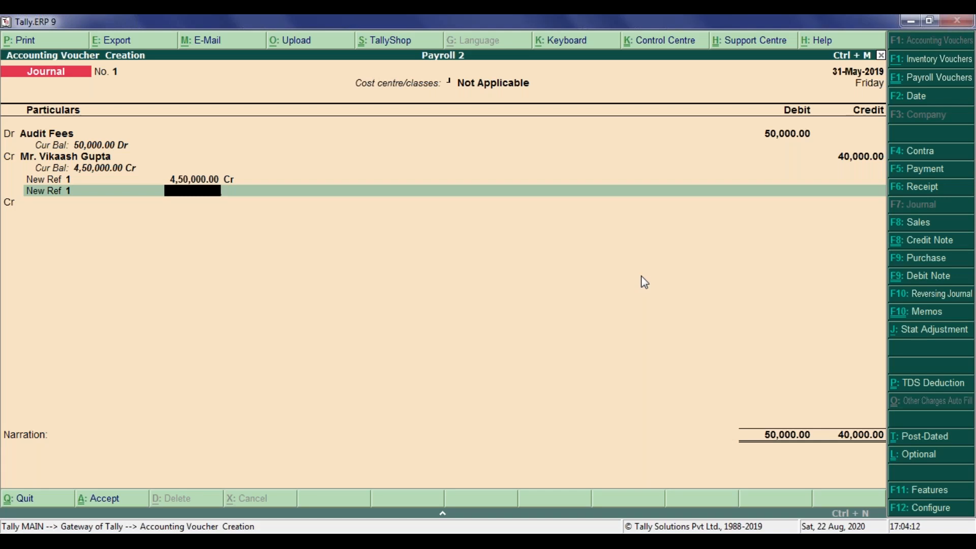
{"action": "key", "text": "Escape"}
{"action": "key", "text": "y"}
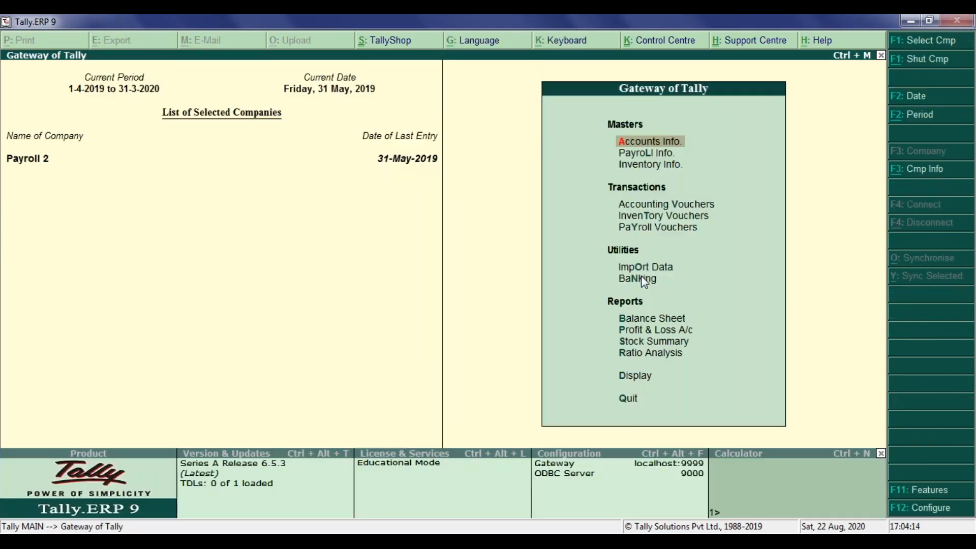
Open a fresh journal voucher with cost centre class Not Applicable and debit Audit Fees with 50,000.
{"action": "key", "text": "v"}
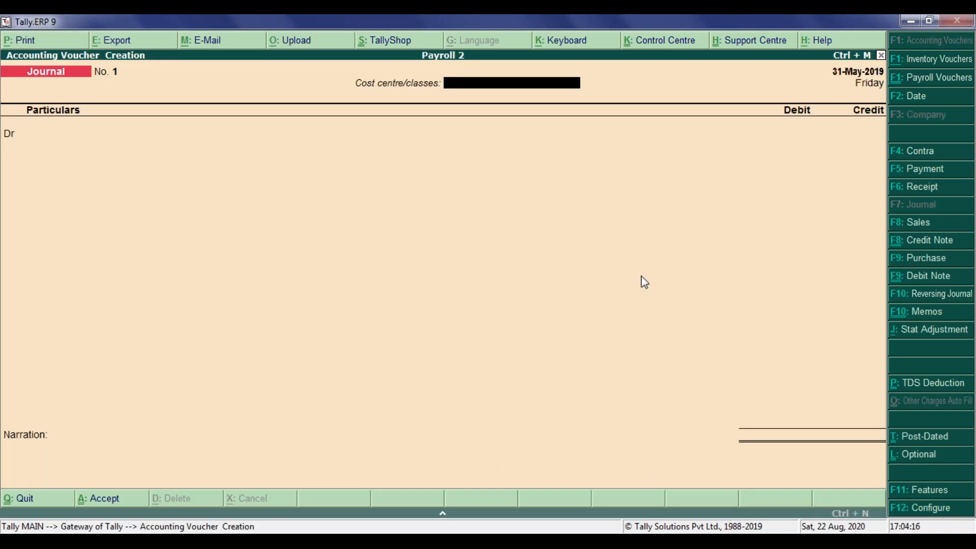
{"action": "key", "text": "Return"}
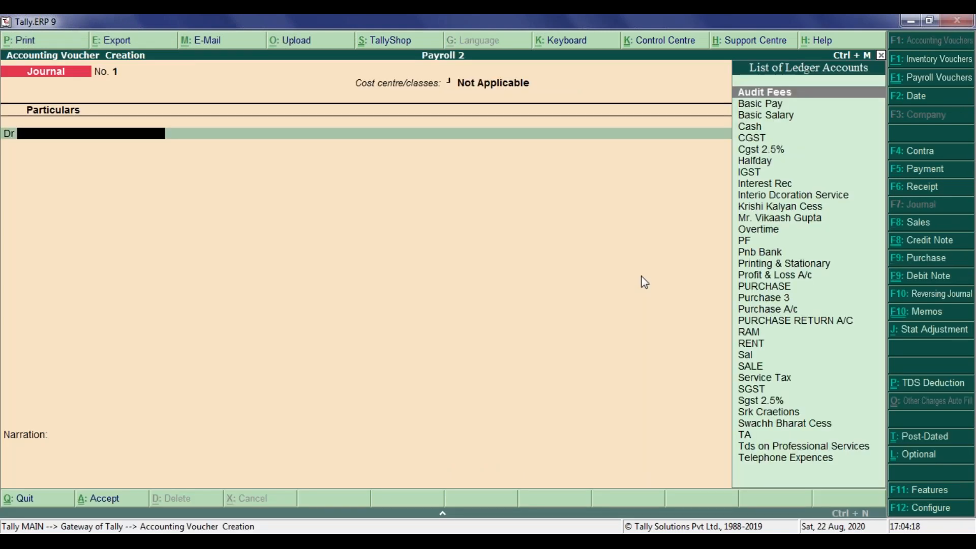
{"action": "key", "text": "Return"}
{"action": "type", "text": "5"}
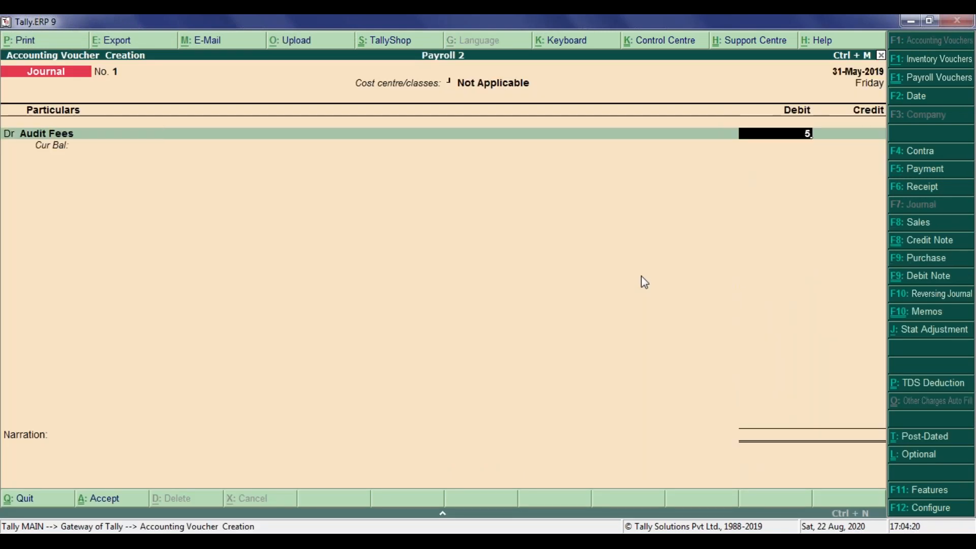
{"action": "type", "text": "0000"}
{"action": "key", "text": "Return"}
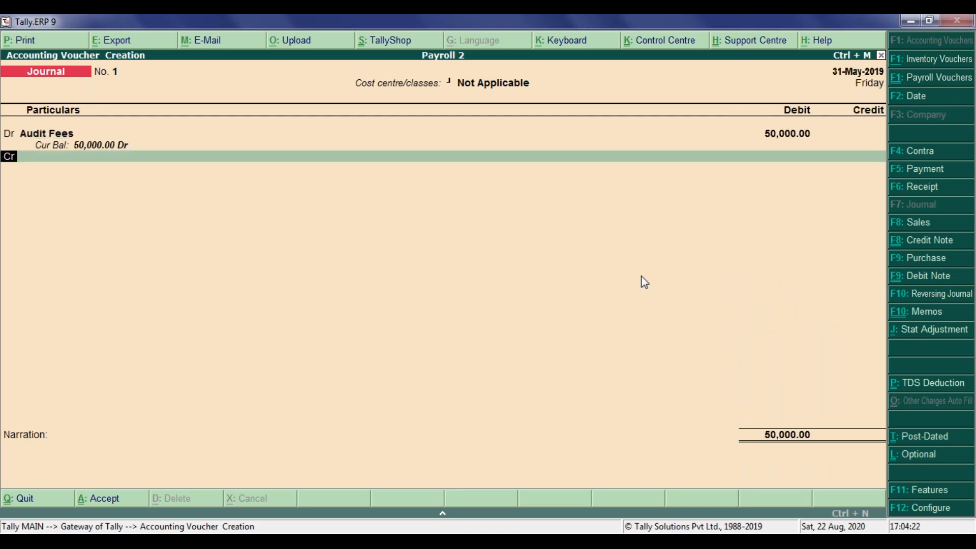
Credit the auditor's personal ledger and allocate the entry to New Ref 1.
{"action": "type", "text": "m"}
{"action": "key", "text": "Return"}
{"action": "key", "text": "Return"}
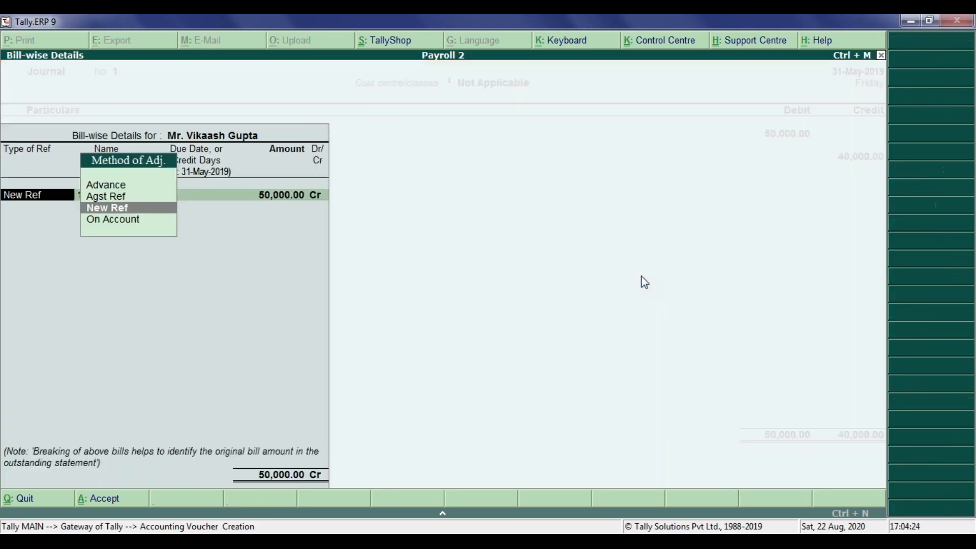
{"action": "key", "text": "Return"}
Set the New Ref 1 bill amount to 45,000 and finish the bill-wise details with End of List.
{"action": "key", "text": "Return"}
{"action": "key", "text": "Return"}
{"action": "type", "text": "45,000"}
{"action": "key", "text": "Return"}
{"action": "key", "text": "Return"}
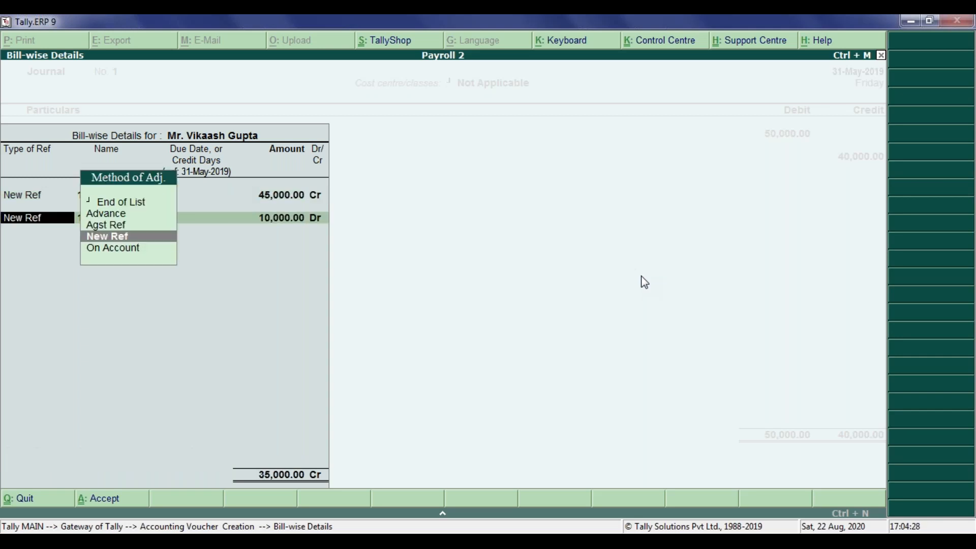
{"action": "key", "text": "Up"}
{"action": "key", "text": "Up"}
{"action": "key", "text": "Up"}
{"action": "key", "text": "Return"}
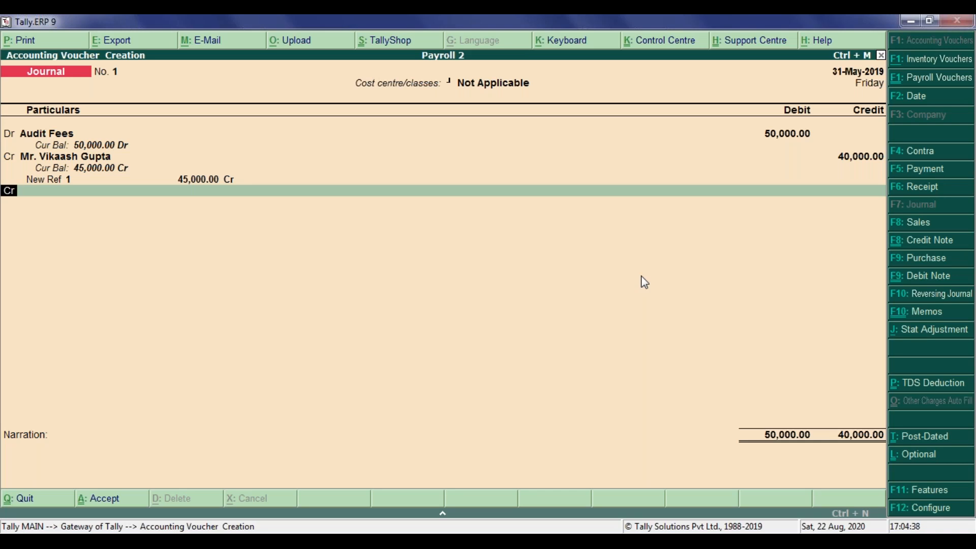
Add the Tds on Professional Services ledger as the second credit entry with 10,000.
{"action": "key", "text": "Return"}
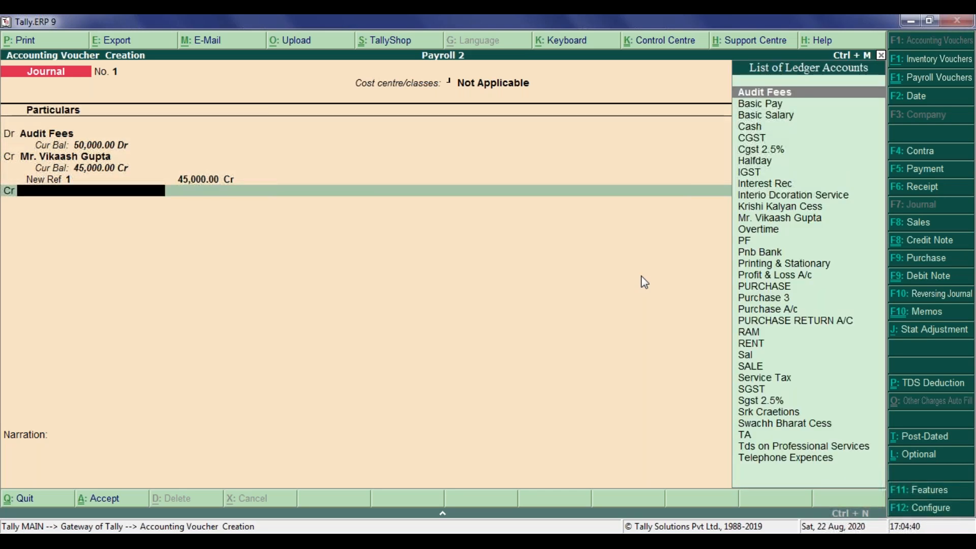
{"action": "type", "text": "Tds"}
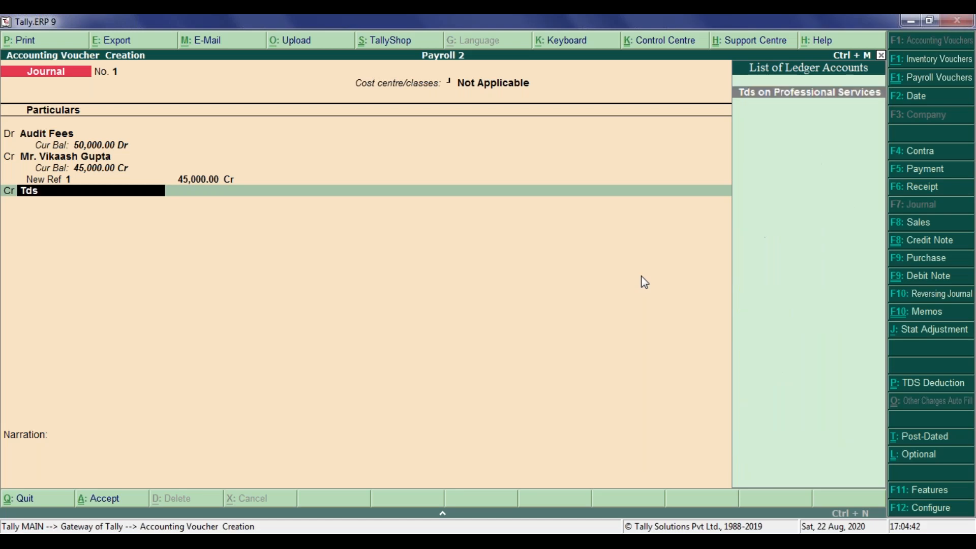
{"action": "key", "text": "Return"}
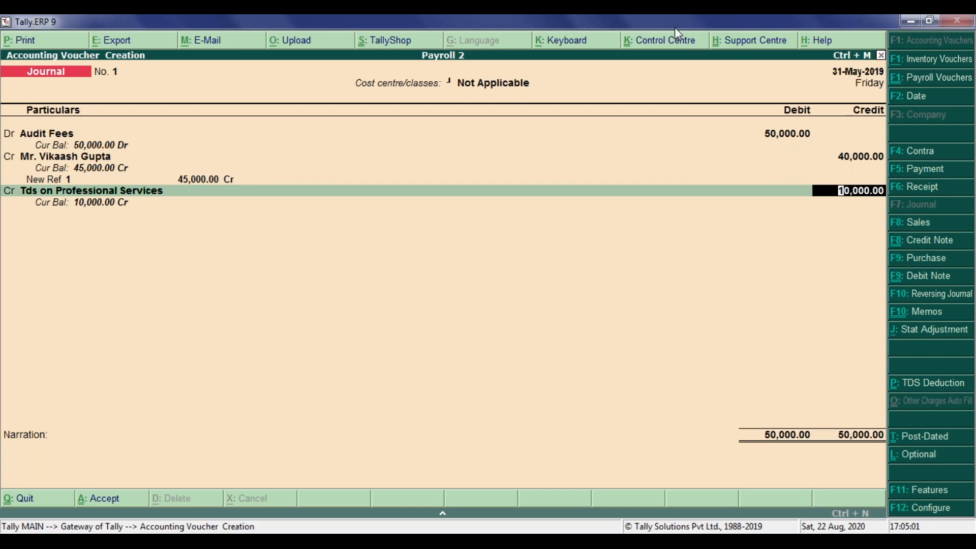
Set Maintain bill-wise details to No in the Accounting Features of the Payroll 2 company.
{"action": "left_click", "coordinate": [678, 41]}
{"action": "key", "text": "Escape"}
{"action": "key", "text": "F11"}
{"action": "key", "text": "Down"}
{"action": "key", "text": "Down"}
{"action": "key", "text": "Down"}
{"action": "key", "text": "Down"}
{"action": "key", "text": "Down"}
{"action": "key", "text": "Up"}
{"action": "type", "text": "nn"}
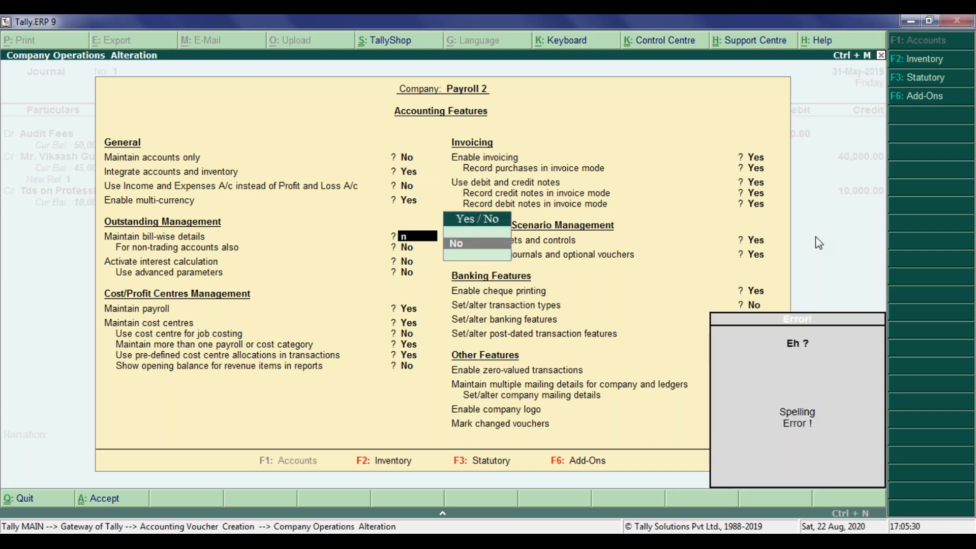
{"action": "key", "text": "BackSpace"}
{"action": "key", "text": "Return"}
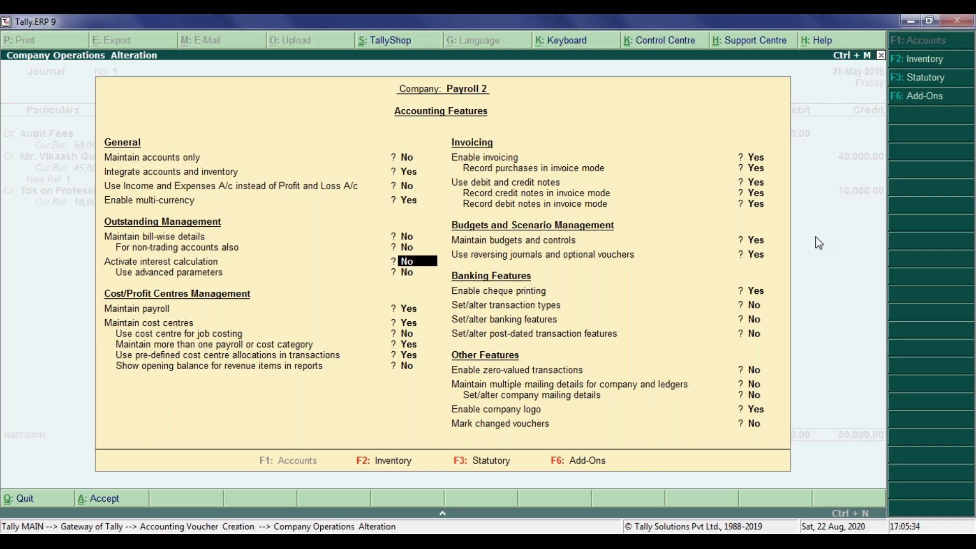
Set Use pre-defined cost centre allocations in transactions to No, keeping the BRN class as is, and return to the journal voucher.
{"action": "key", "text": "Return"}
{"action": "key", "text": "Return"}
{"action": "key", "text": "Return"}
{"action": "key", "text": "Return"}
{"action": "key", "text": "Return"}
{"action": "key", "text": "Return"}
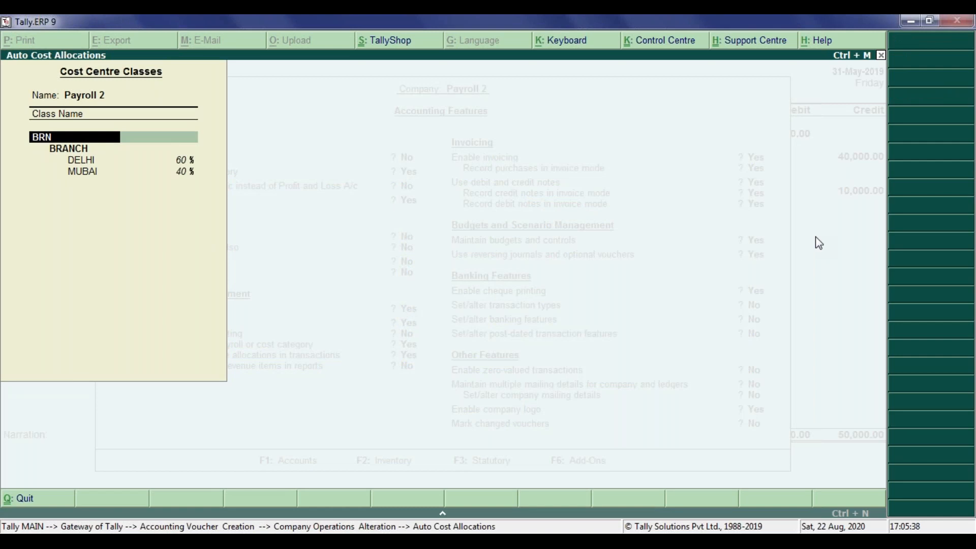
{"action": "key", "text": "Return"}
{"action": "key", "text": "Return"}
{"action": "key", "text": "Return"}
{"action": "key", "text": "Return"}
{"action": "key", "text": "Return"}
{"action": "key", "text": "Return"}
{"action": "key", "text": "Return"}
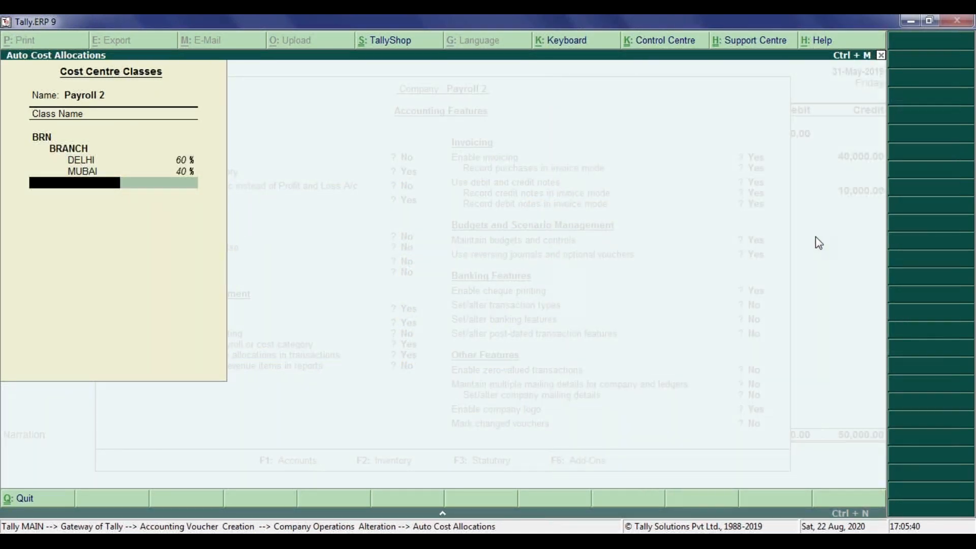
{"action": "key", "text": "Return"}
{"action": "key", "text": "Up"}
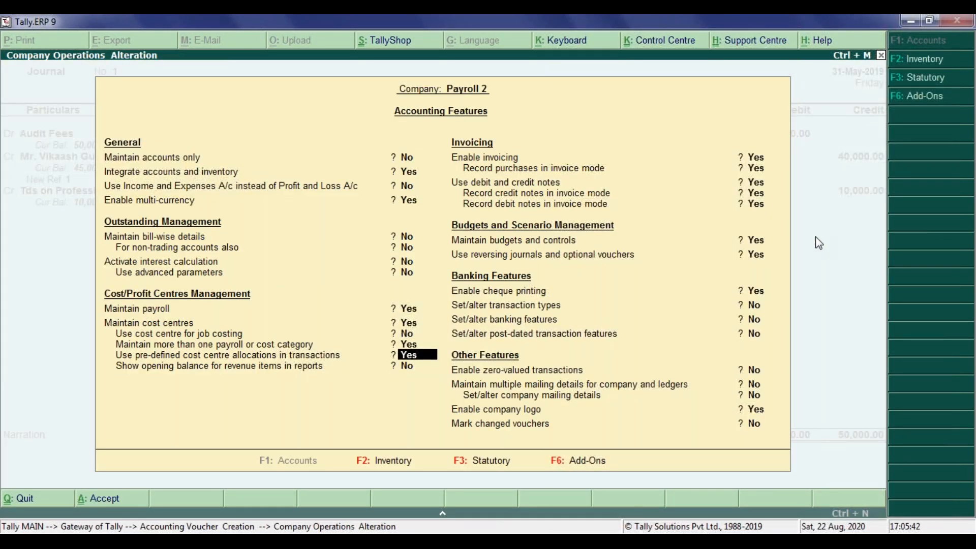
{"action": "key", "text": "n"}
{"action": "key", "text": "Return"}
{"action": "key", "text": "Up"}
{"action": "key", "text": "Up"}
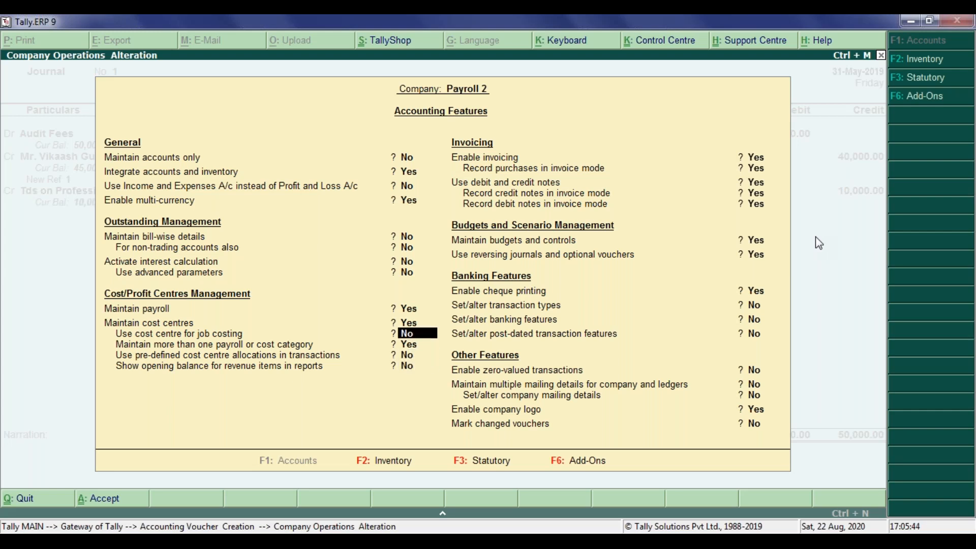
{"action": "key", "text": "Up"}
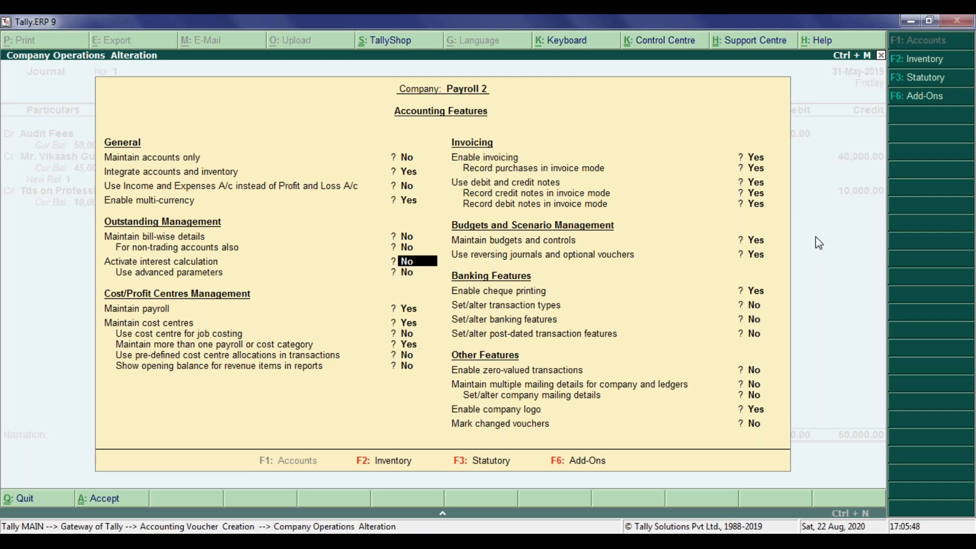
{"action": "key", "text": "F2"}
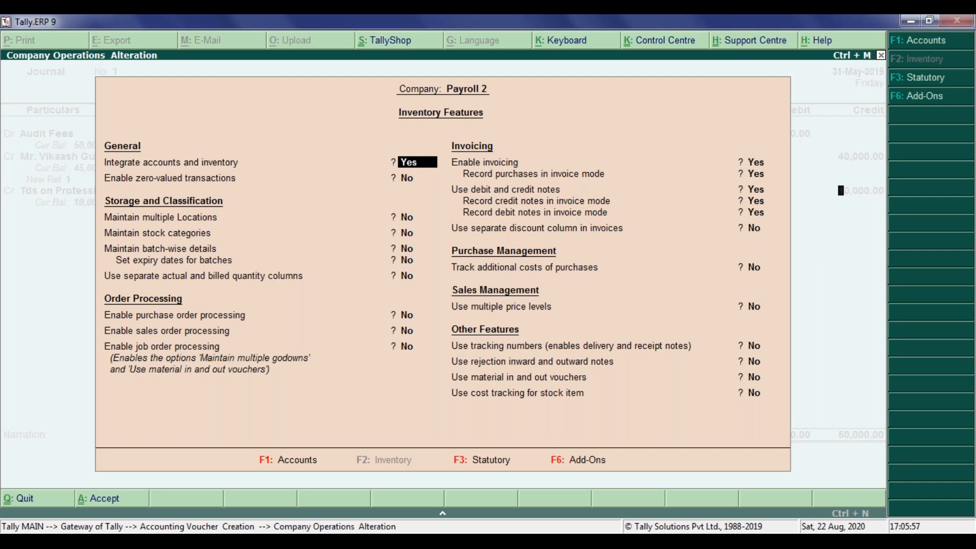
{"action": "key", "text": "Escape"}
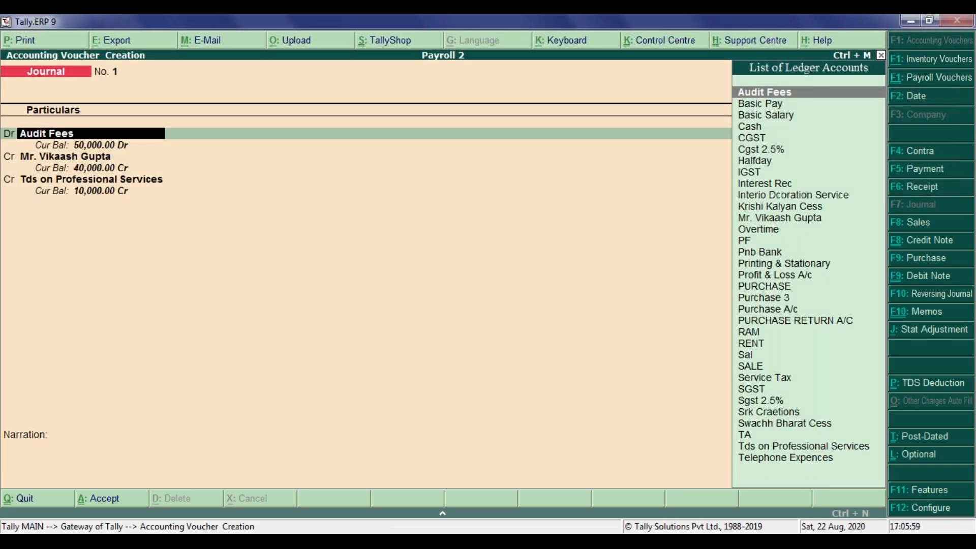
Keep the Audit Fees debit and set the auditor's personal ledger credit to 45,000.
{"action": "key", "text": "Return"}
{"action": "key", "text": "Return"}
{"action": "key", "text": "Return"}
{"action": "key", "text": "Return"}
{"action": "type", "text": "14800"}
{"action": "key", "text": "BackSpace"}
{"action": "key", "text": "BackSpace"}
{"action": "key", "text": "BackSpace"}
{"action": "key", "text": "BackSpace"}
{"action": "key", "text": "BackSpace"}
{"action": "type", "text": "45000"}
{"action": "key", "text": "Return"}
Set the Tds on Professional Services credit to 5,000 and continue to the narration.
{"action": "key", "text": "Return"}
{"action": "key", "text": "Return"}
{"action": "type", "text": "5,000"}
{"action": "key", "text": "Return"}
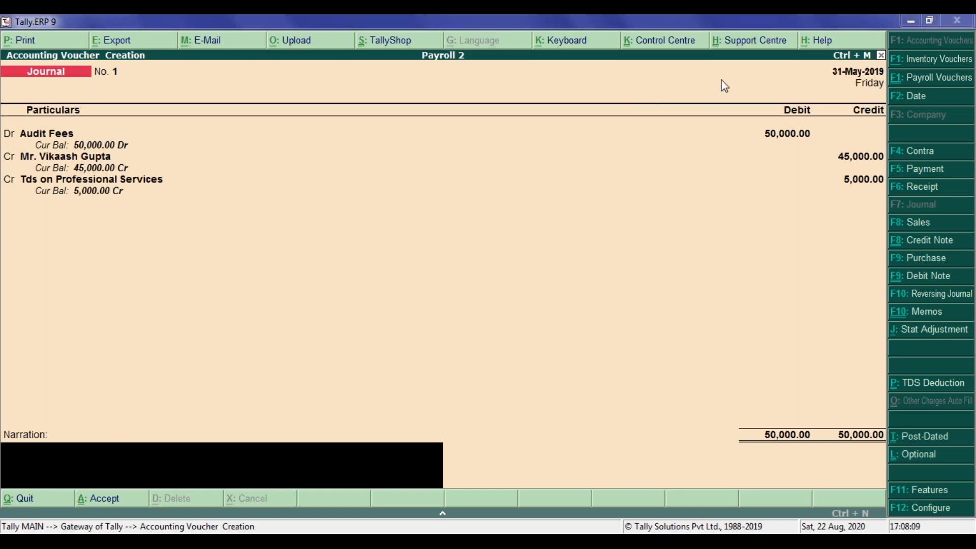
Check the journal voucher configuration options without changing them and save the Audit Fees journal voucher.
{"action": "left_click", "coordinate": [933, 509]}
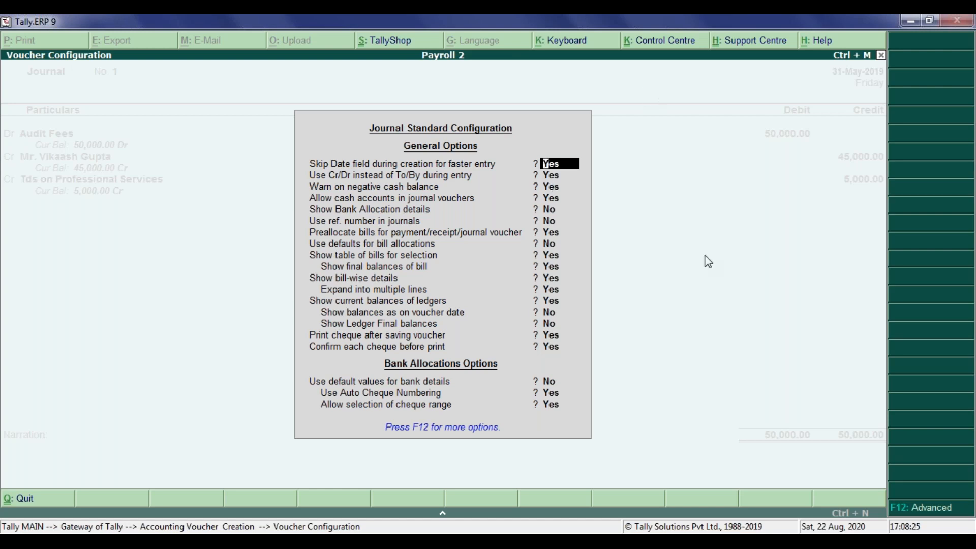
{"action": "key", "text": "Escape"}
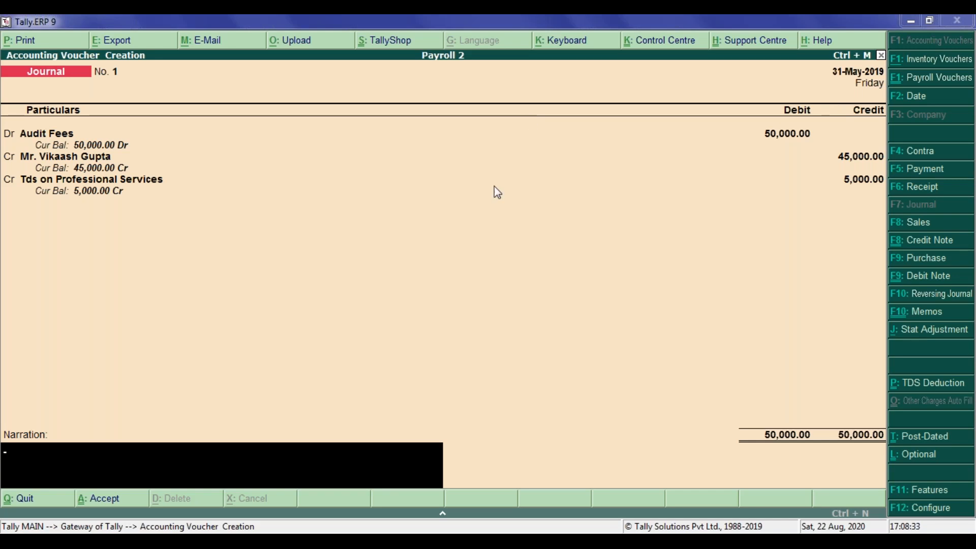
{"action": "key", "text": "ctrl+a"}
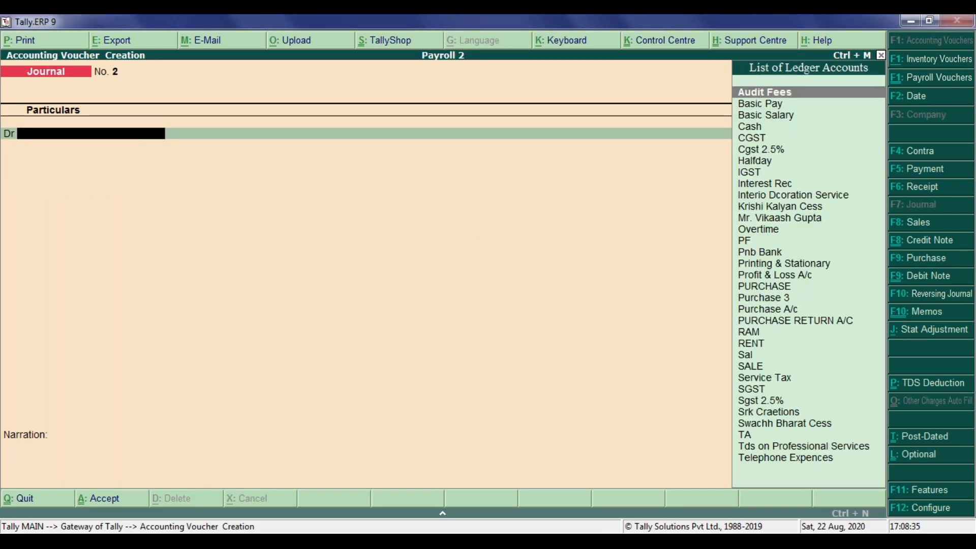
Leave the blank new journal voucher and bring up the saved Audit Fees journal for alteration.
{"action": "key", "text": "Escape"}
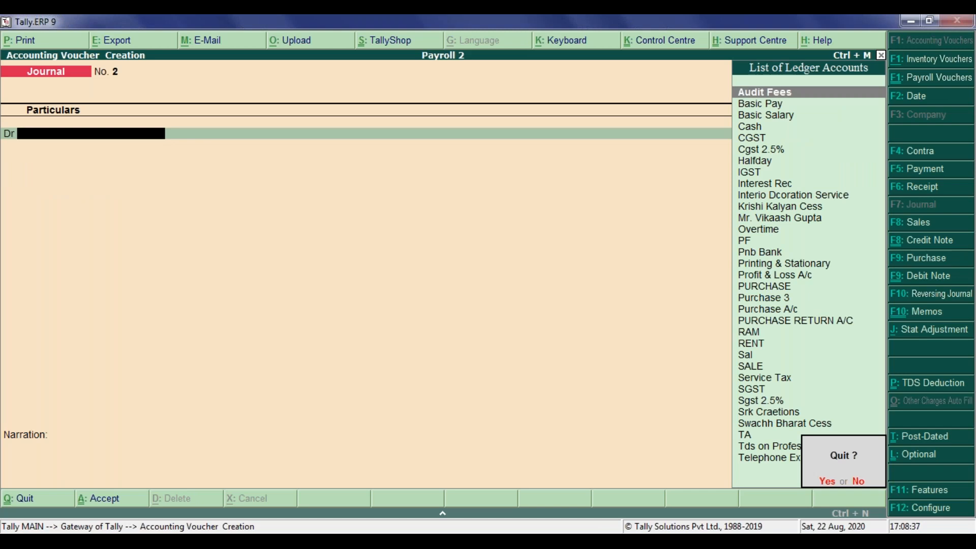
{"action": "key", "text": "n"}
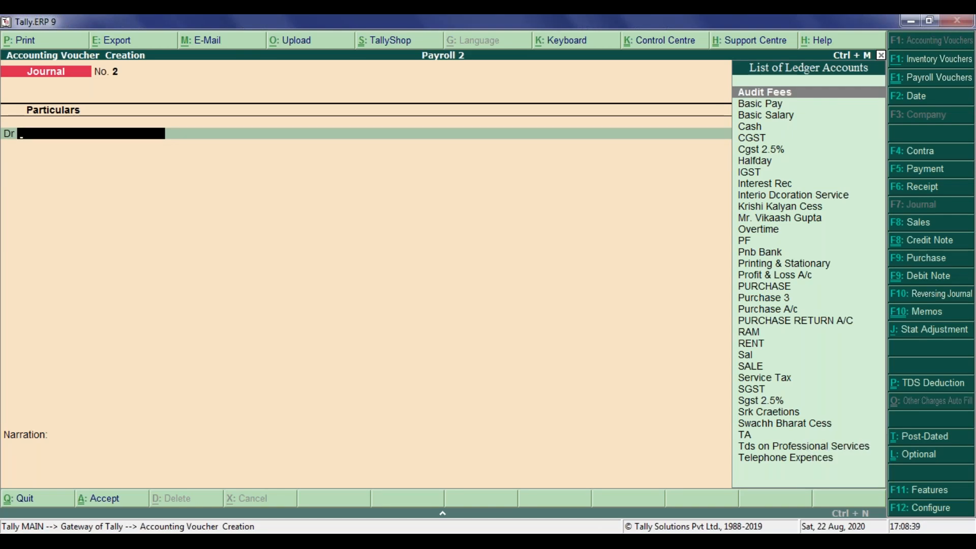
{"action": "key", "text": "Escape"}
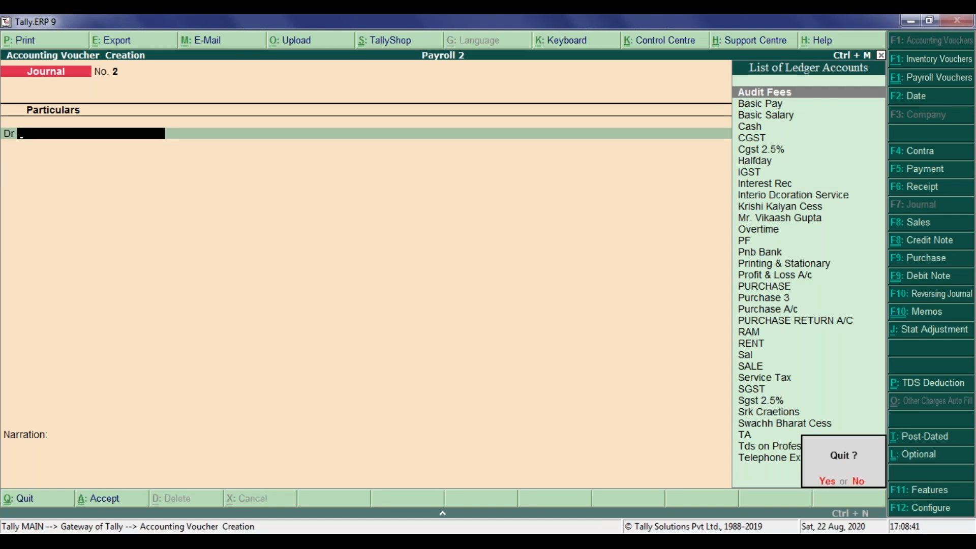
{"action": "key", "text": "y"}
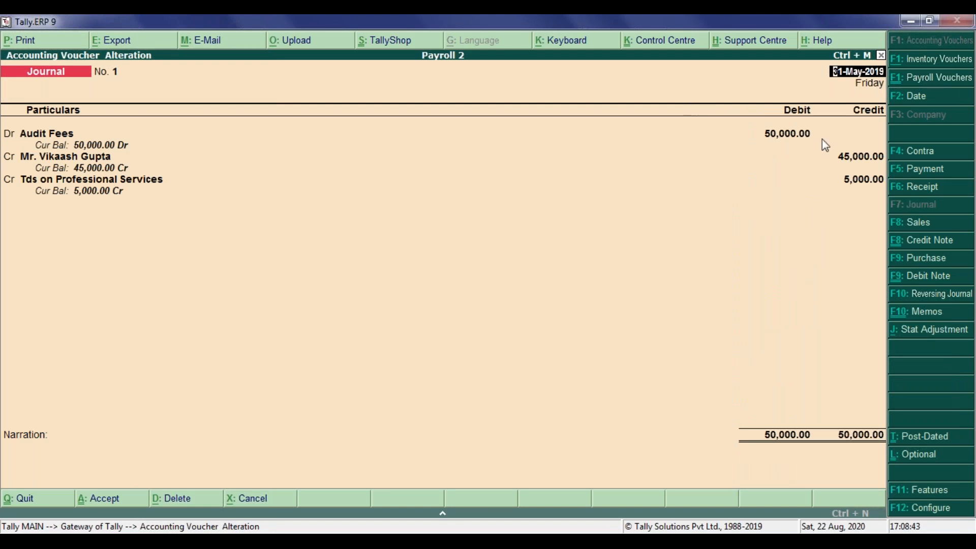
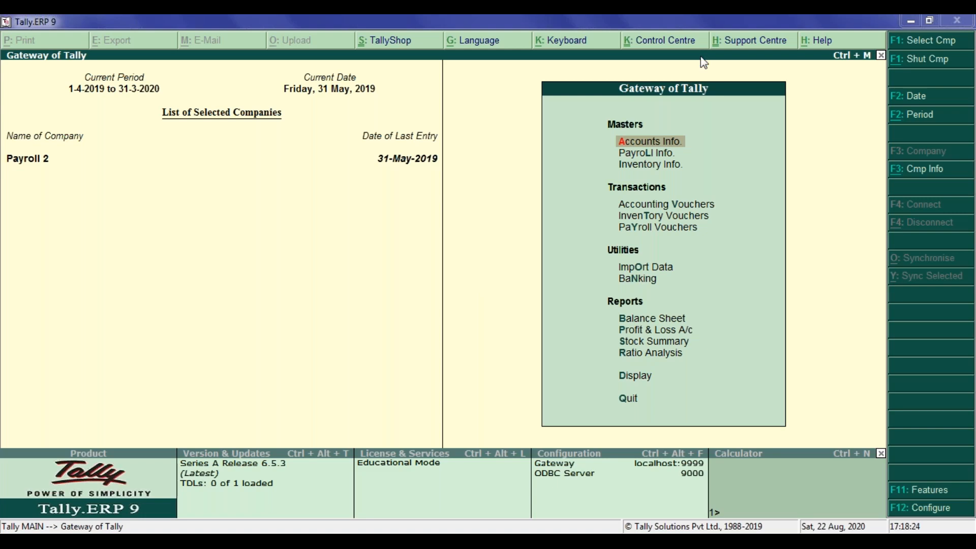
Start a new payment voucher and open its statutory payment details with TDS as the tax type.
{"action": "left_click", "coordinate": [663, 204]}
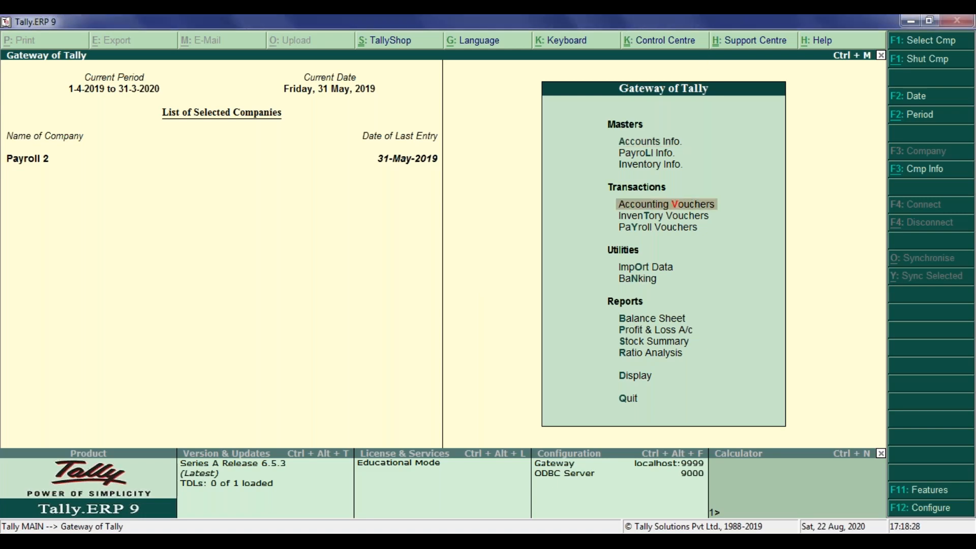
{"action": "key", "text": "Return"}
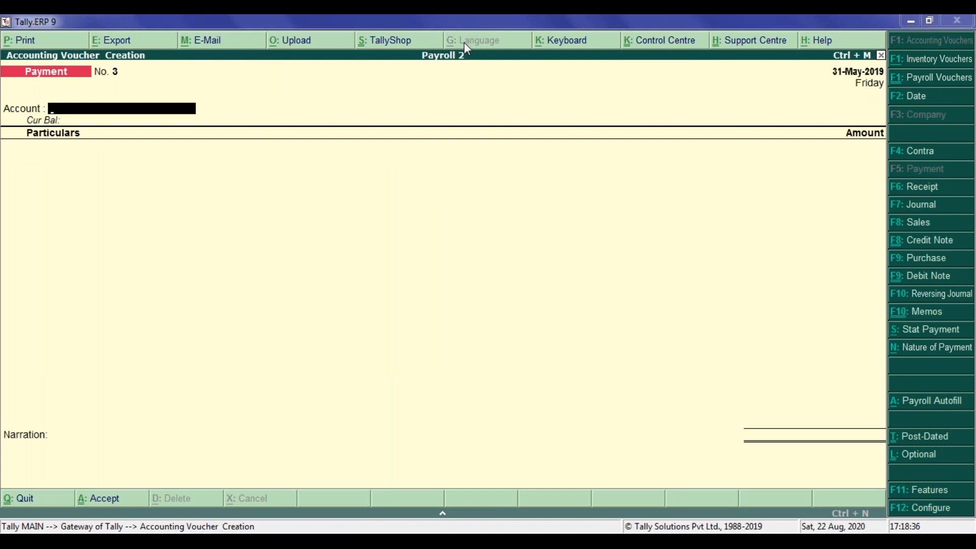
{"action": "left_click", "coordinate": [432, 196]}
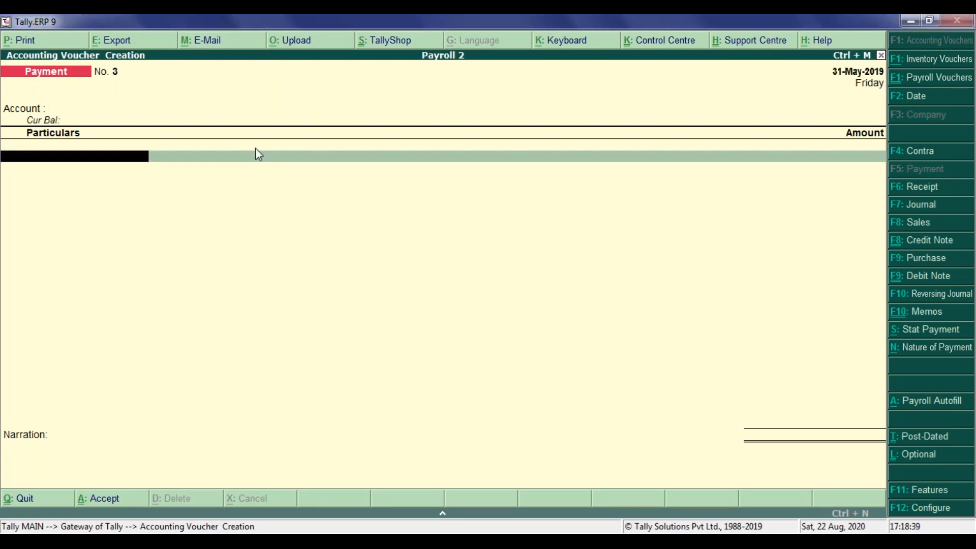
{"action": "left_click", "coordinate": [73, 110]}
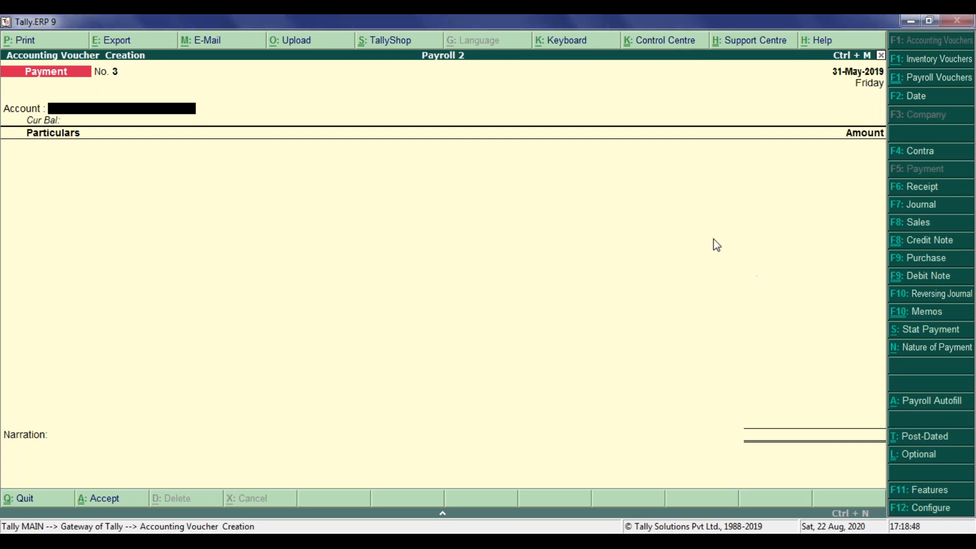
{"action": "left_click", "coordinate": [934, 334]}
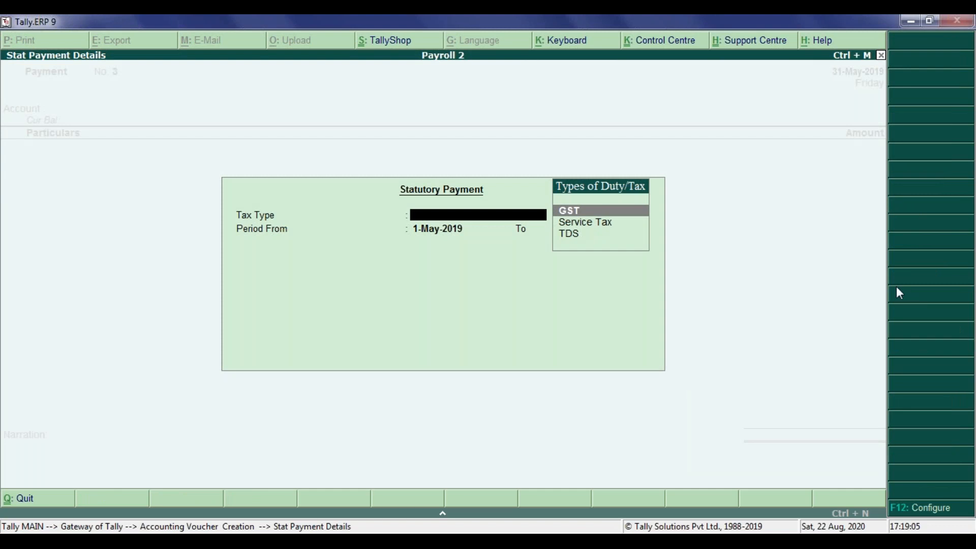
{"action": "left_click", "coordinate": [581, 238]}
{"action": "key", "text": "Return"}
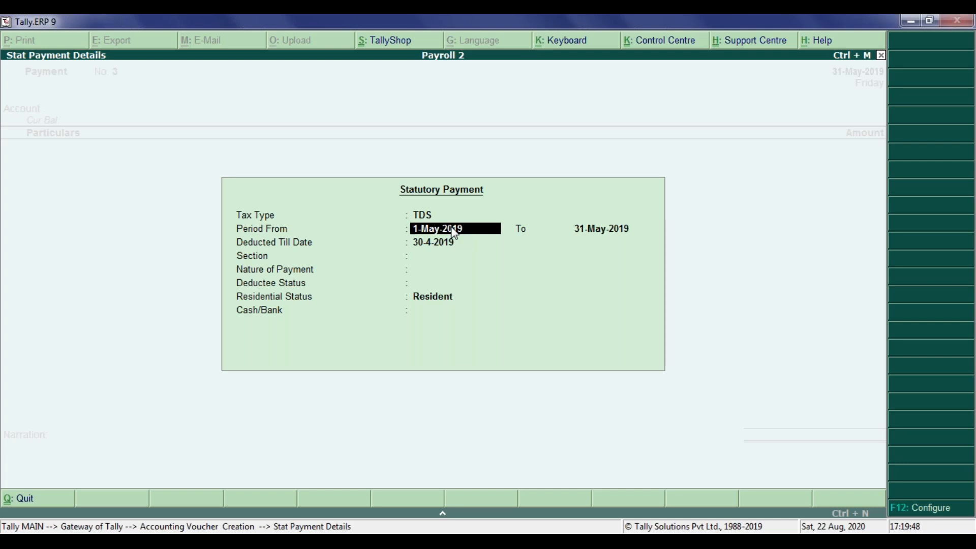
Keep the statutory payment period 1-May-2019 to 31-May-2019 and set the deducted till date to 31-5-2019.
{"action": "key", "text": "Return"}
{"action": "key", "text": "Return"}
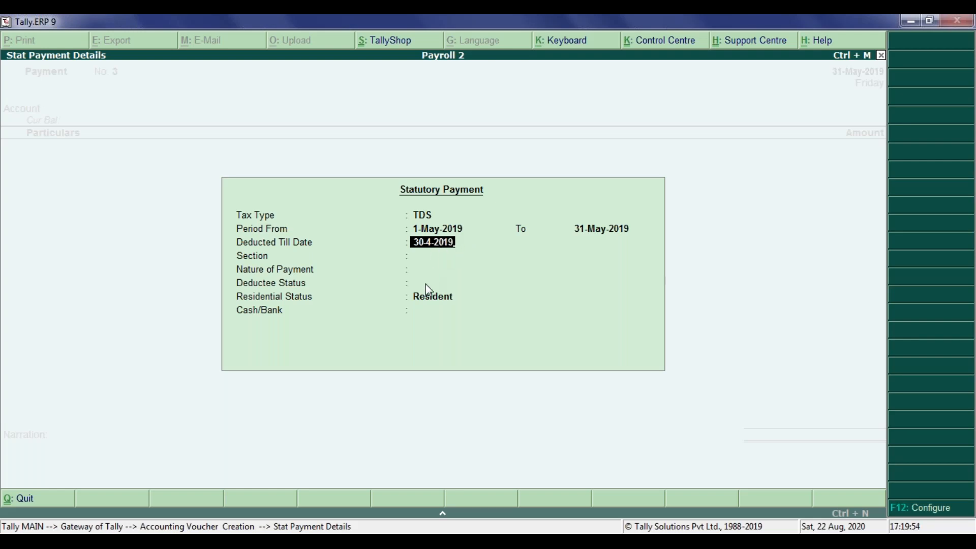
{"action": "type", "text": "31-5-2019"}
{"action": "key", "text": "Return"}
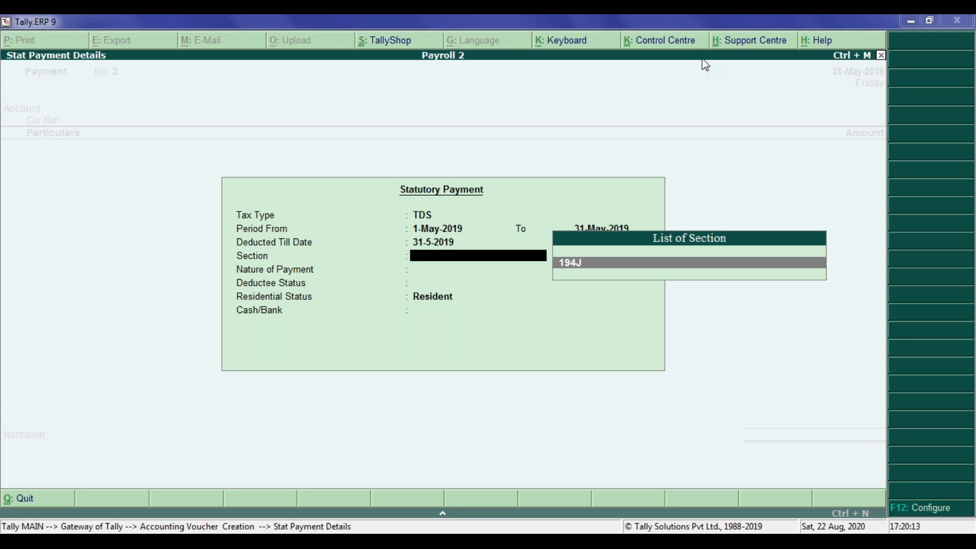
Complete the statutory payment with section 194J, Technical Service & Professional Service, deductee status Non Company, residential status Resident, and Pnb Bank.
{"action": "key", "text": "Return"}
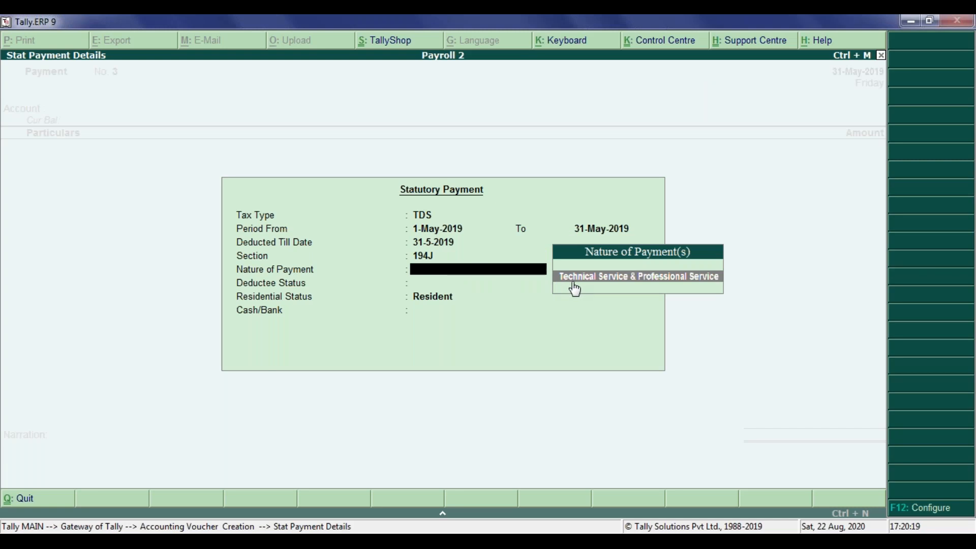
{"action": "key", "text": "Return"}
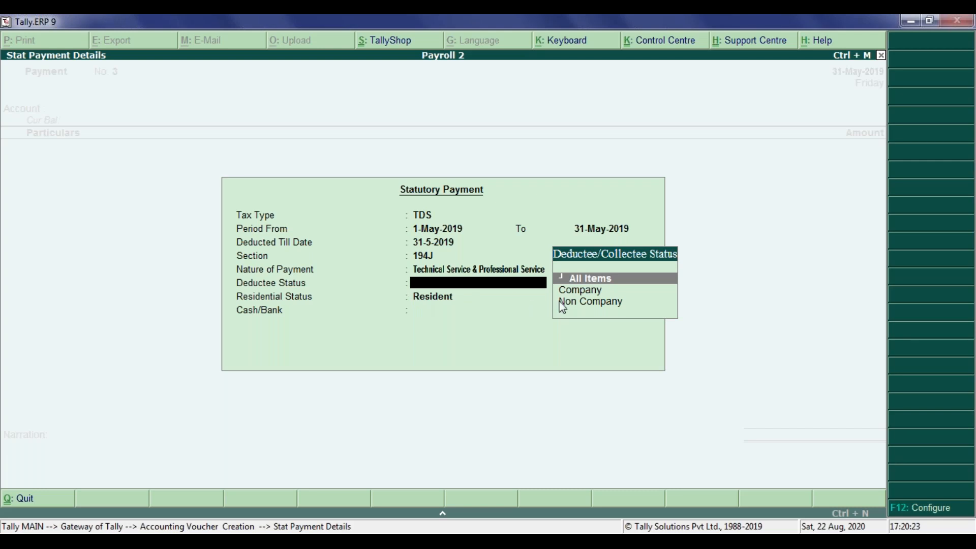
{"action": "left_click", "coordinate": [579, 304]}
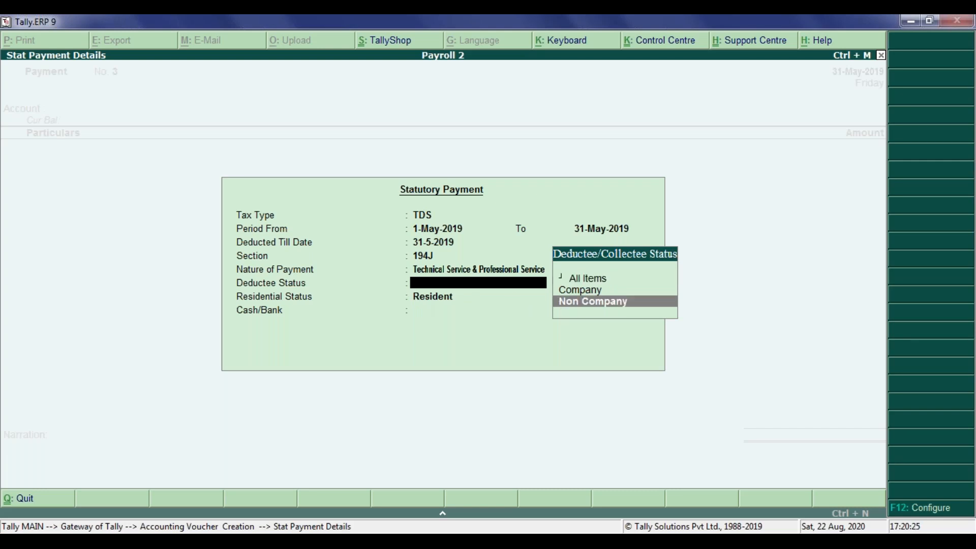
{"action": "key", "text": "Return"}
{"action": "key", "text": "Return"}
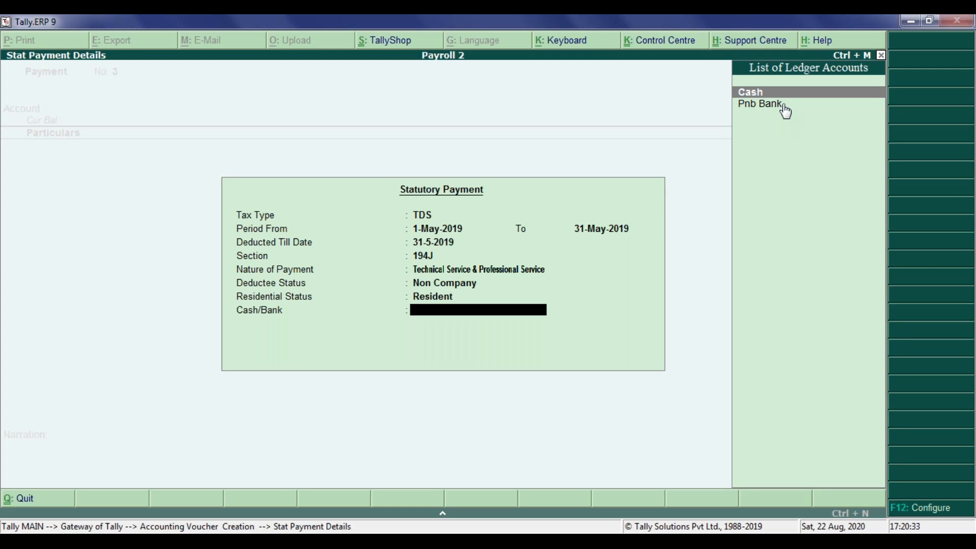
{"action": "key", "text": "Down"}
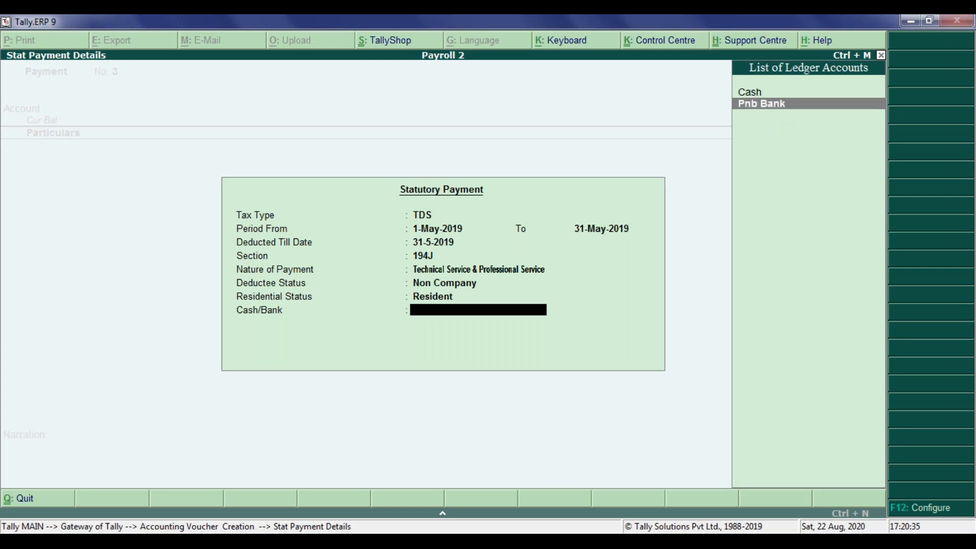
{"action": "key", "text": "Return"}
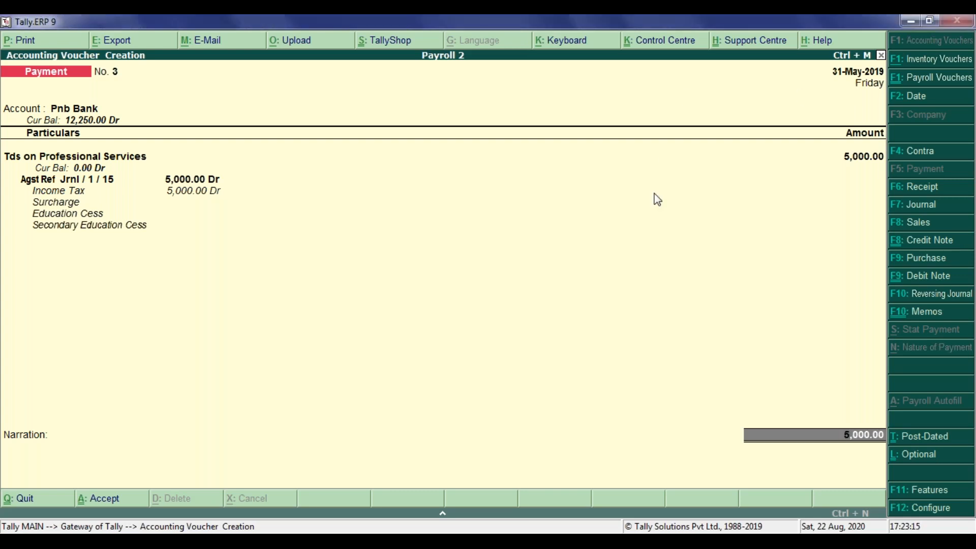
Decline quitting the filled TDS payment voucher, save it, and return to the Gateway of Tally.
{"action": "key", "text": "Escape"}
{"action": "key", "text": "Escape"}
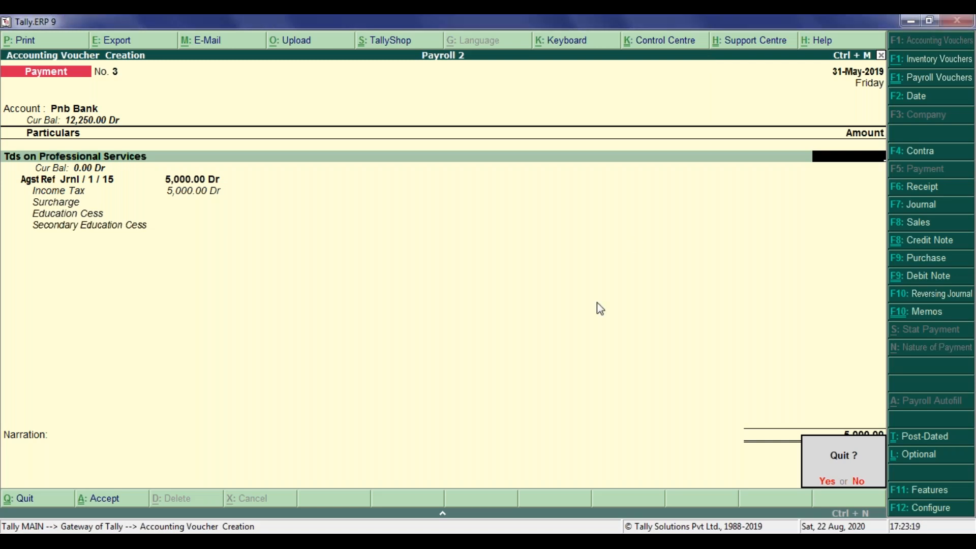
{"action": "left_click", "coordinate": [857, 482]}
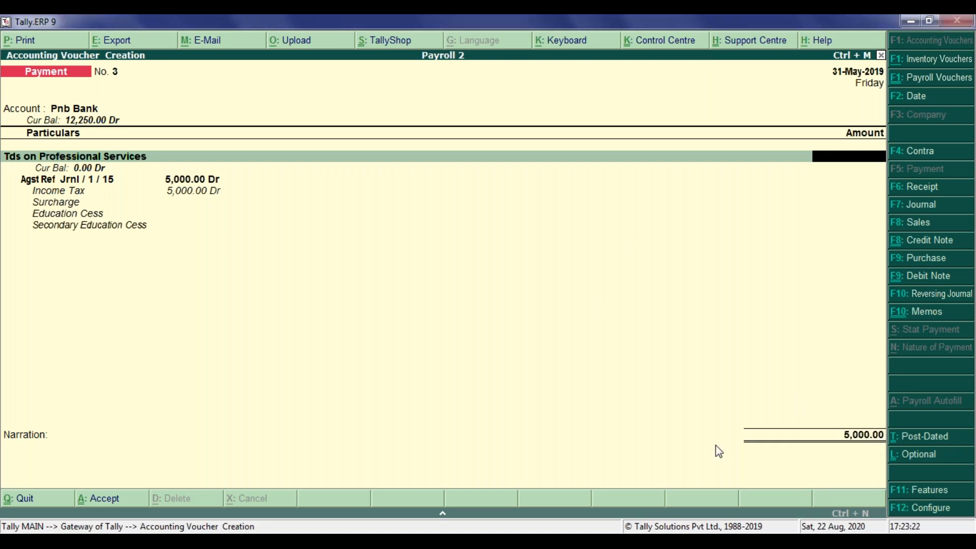
{"action": "key", "text": "ctrl+a"}
{"action": "key", "text": "Escape"}
{"action": "key", "text": "Return"}
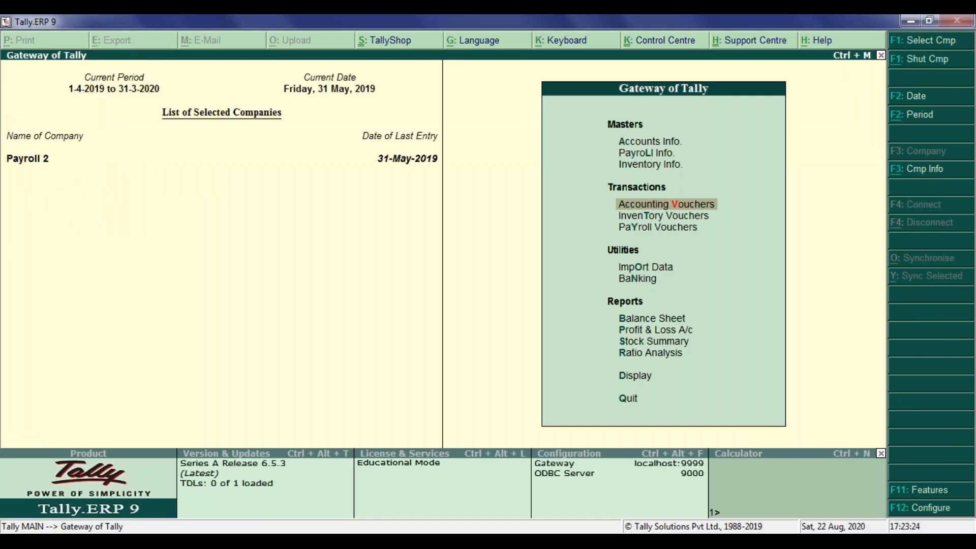